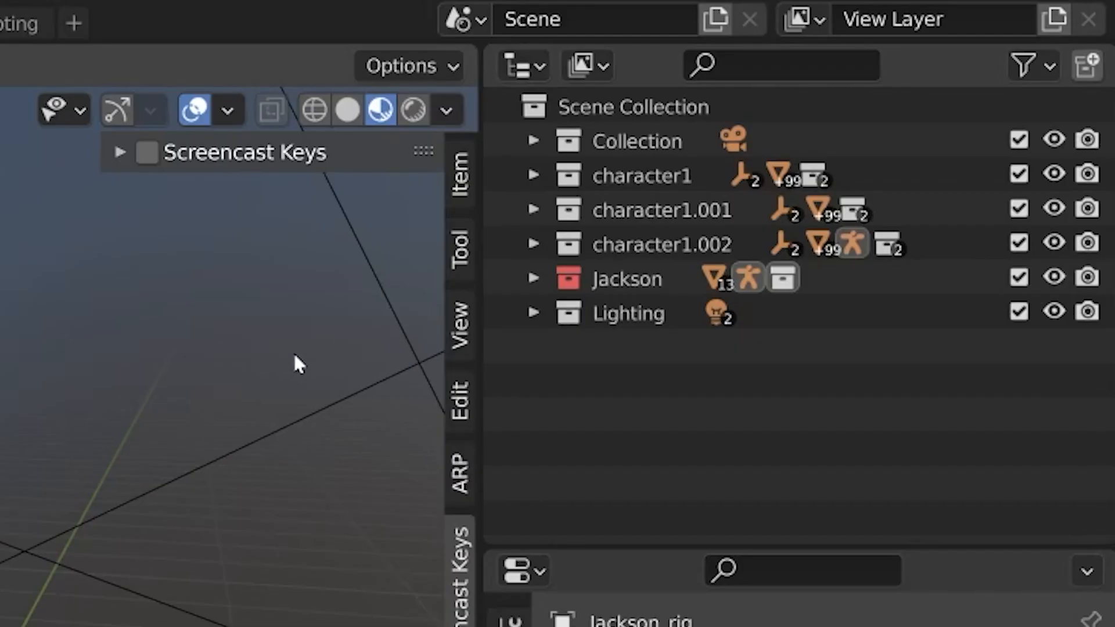
# Examine how the Jackson collection is organised into its Clothing subcollections and Jackson_rig
pyautogui.click(613, 279)
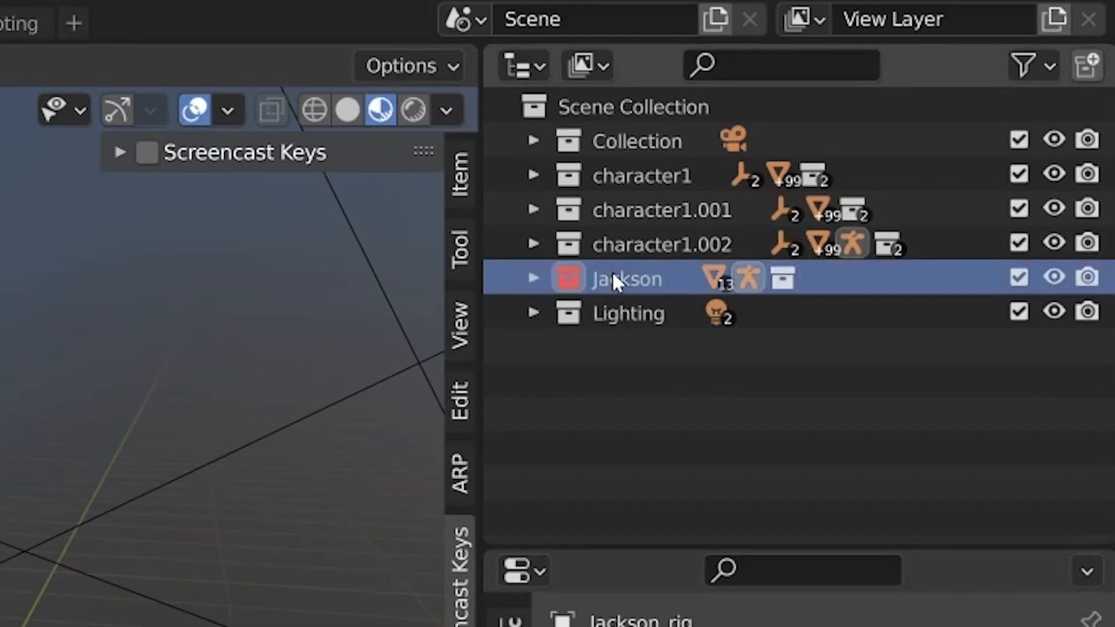
pyautogui.click(531, 279)
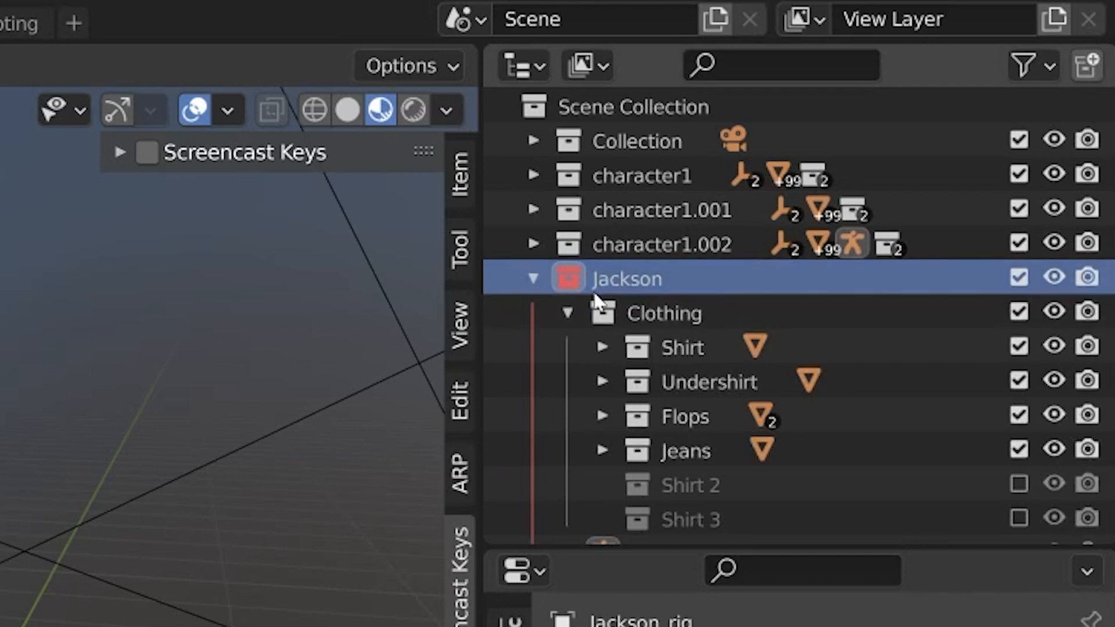
pyautogui.click(568, 312)
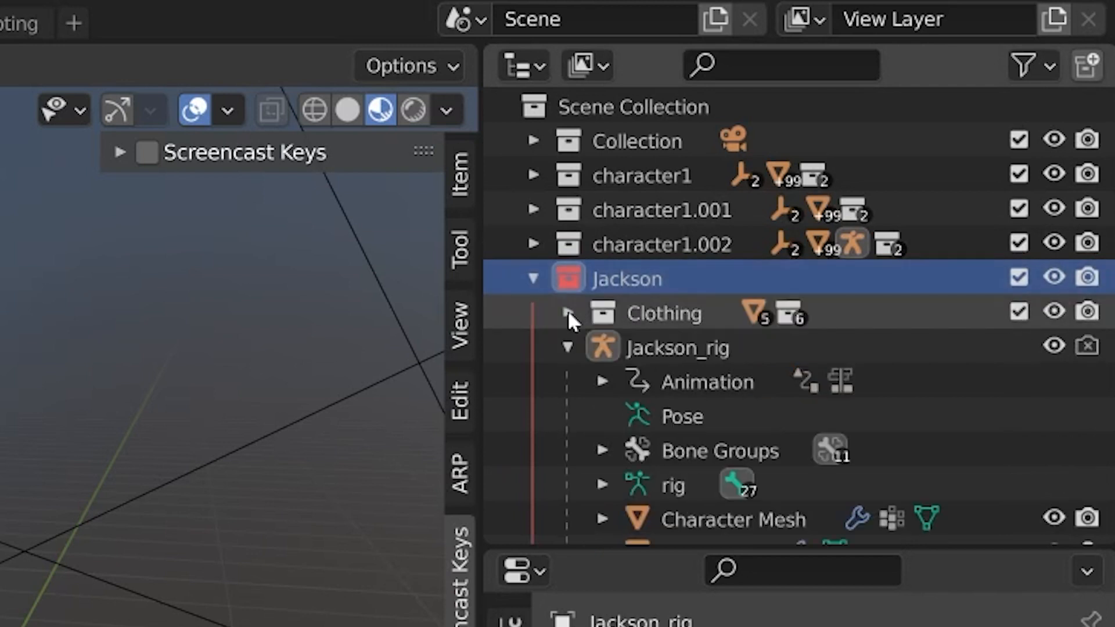
pyautogui.click(567, 347)
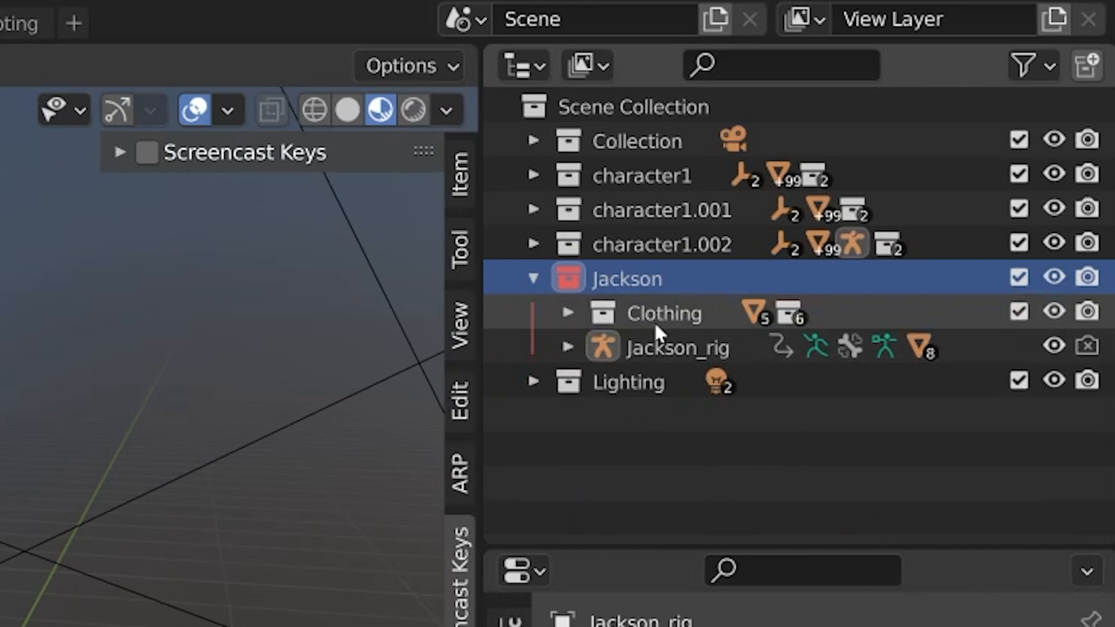
pyautogui.click(599, 326)
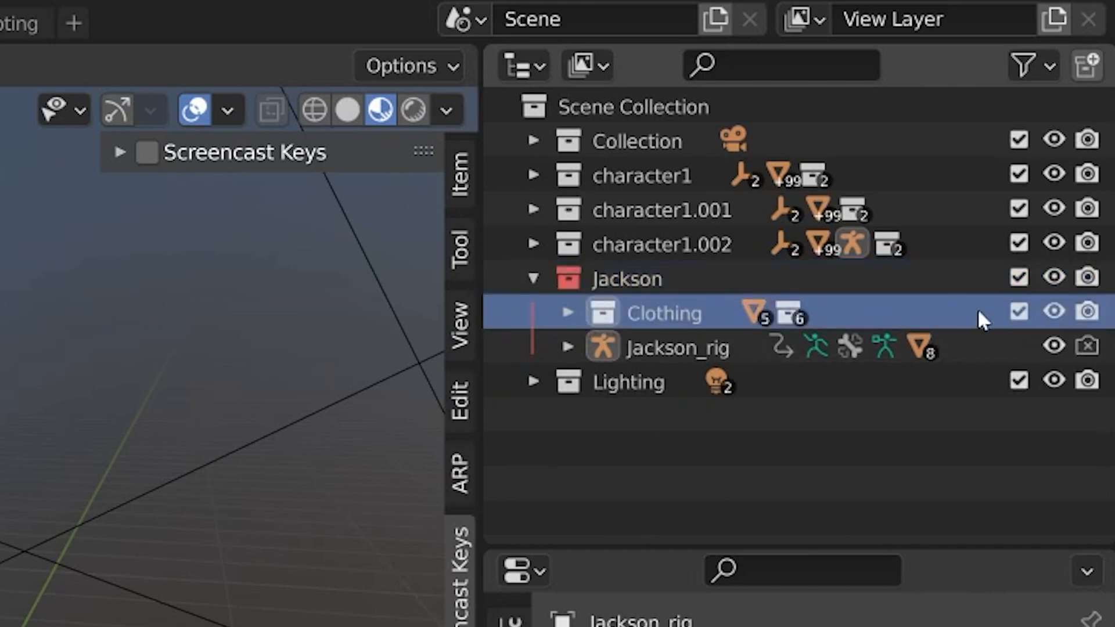
pyautogui.click(1017, 312)
pyautogui.click(1017, 312)
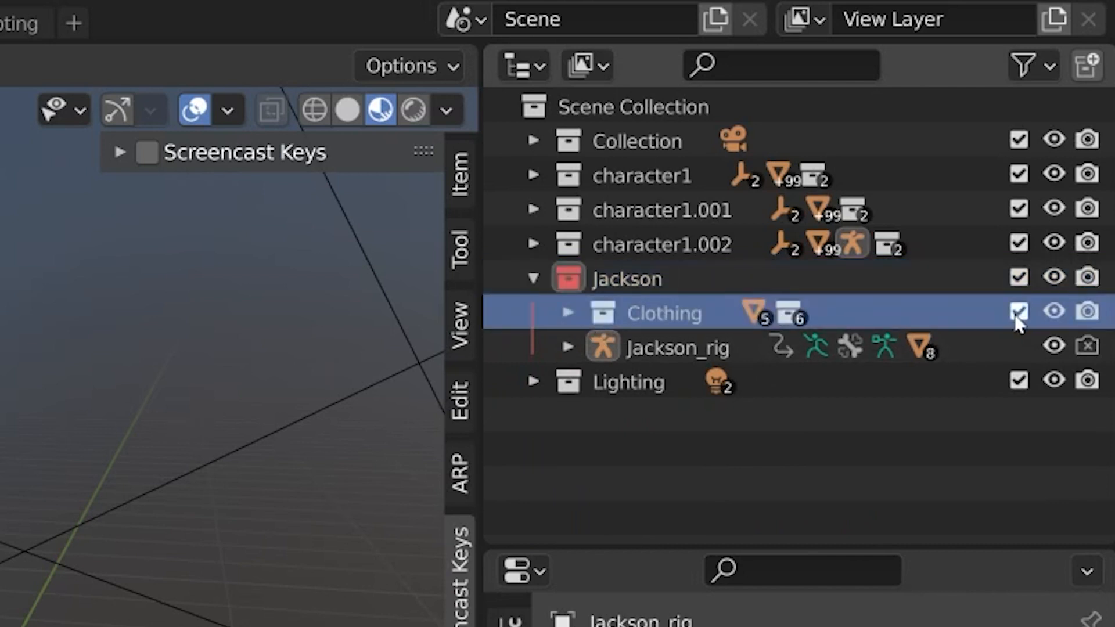
pyautogui.click(754, 349)
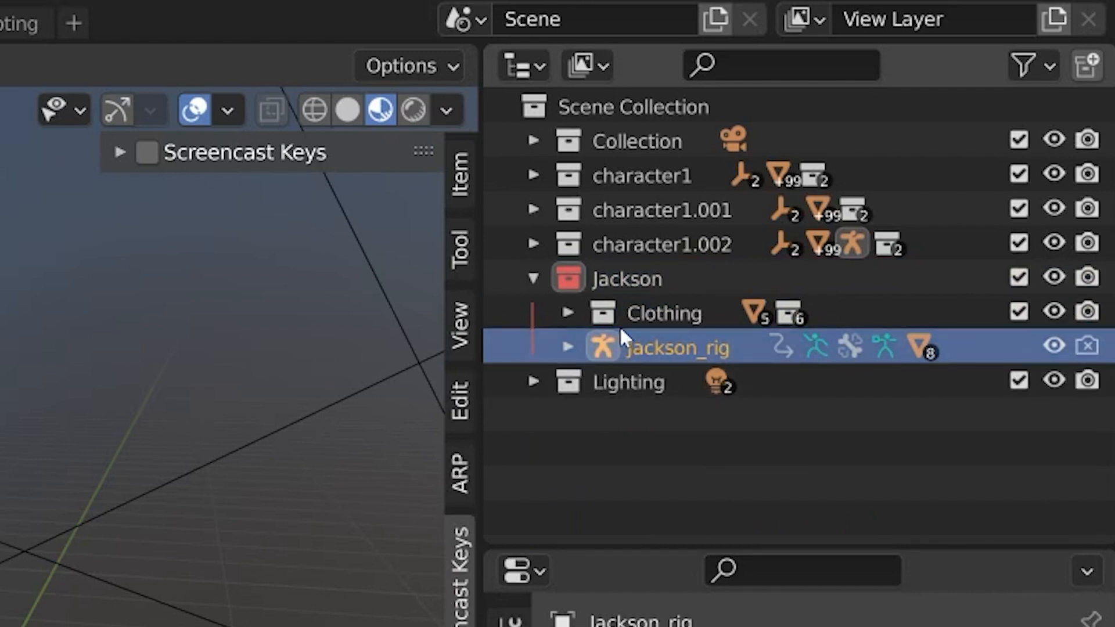
pyautogui.click(568, 312)
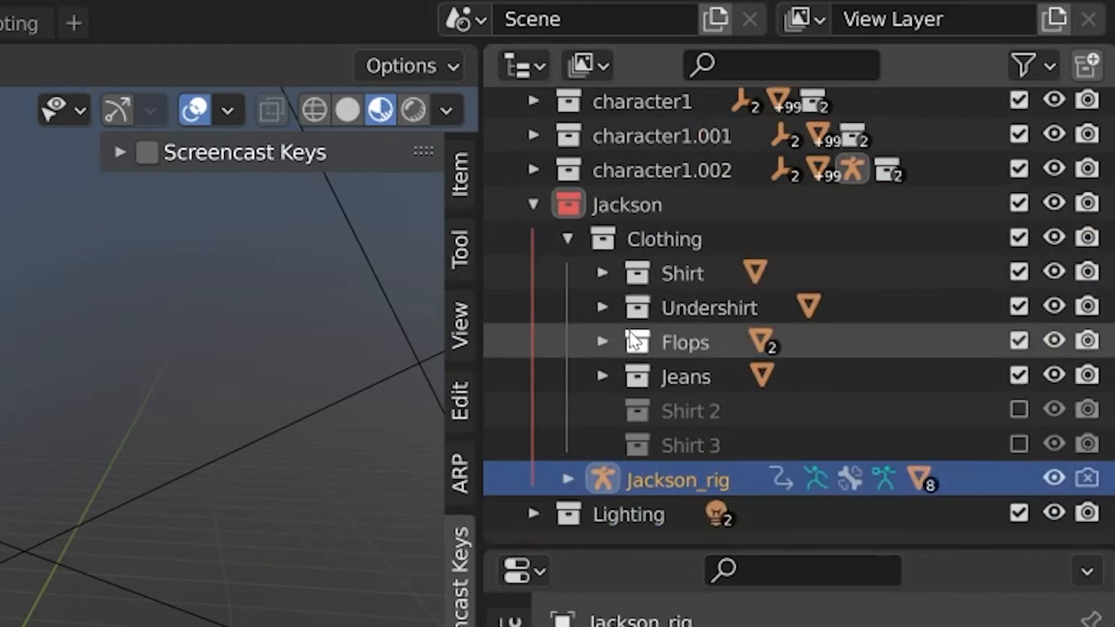
pyautogui.click(227, 384)
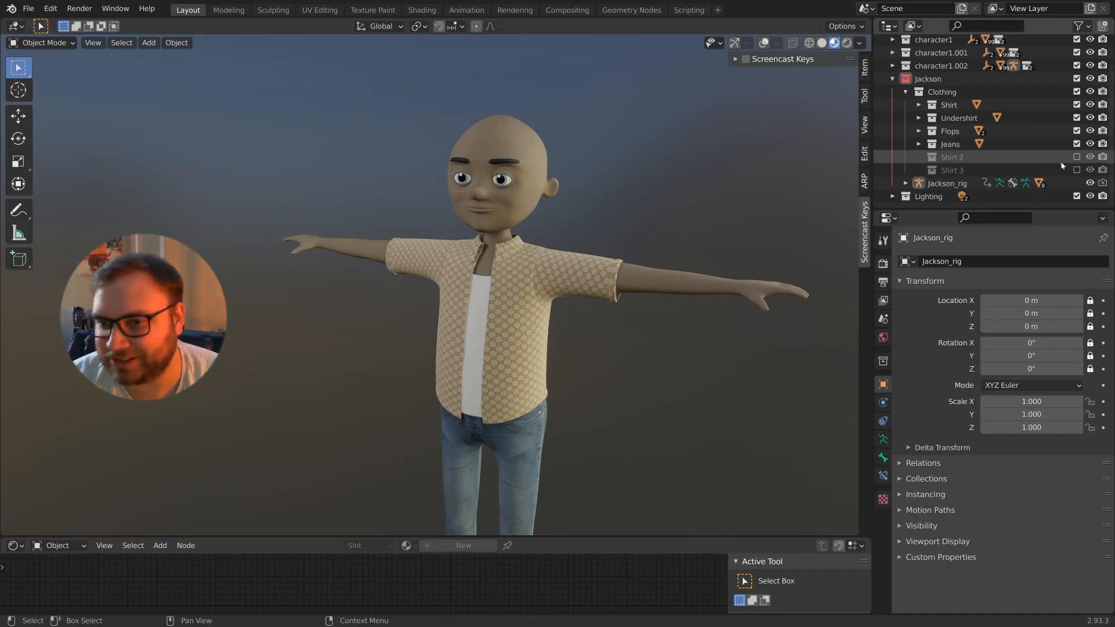
# Exclude the Shirt, Undershirt, Flops and Jeans collections from the view layer to show the bare character
pyautogui.click(1077, 105)
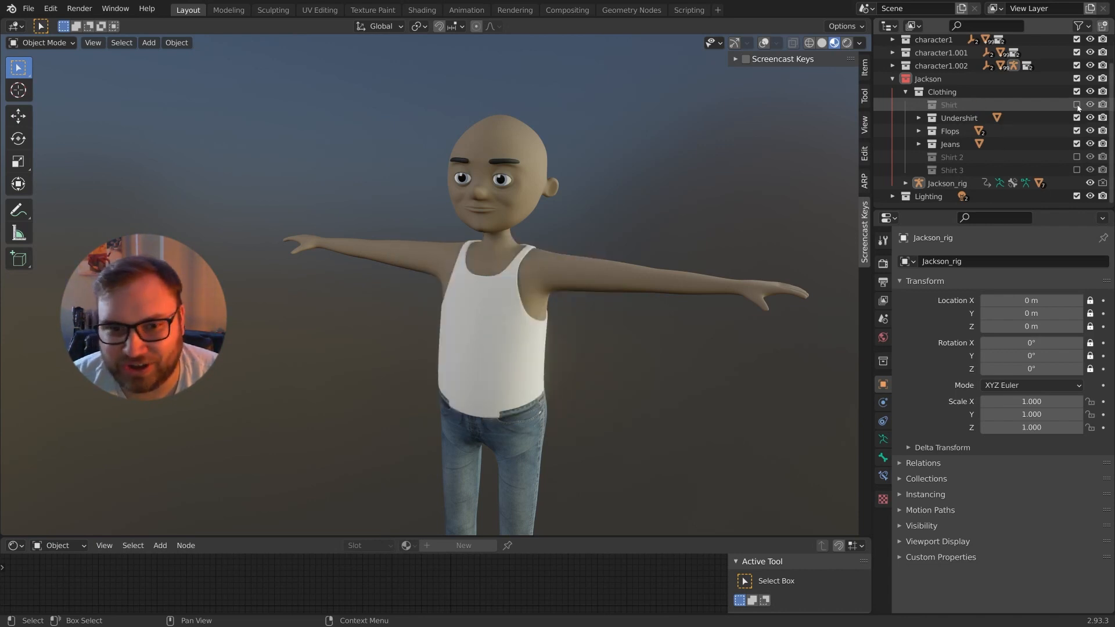
pyautogui.click(1077, 118)
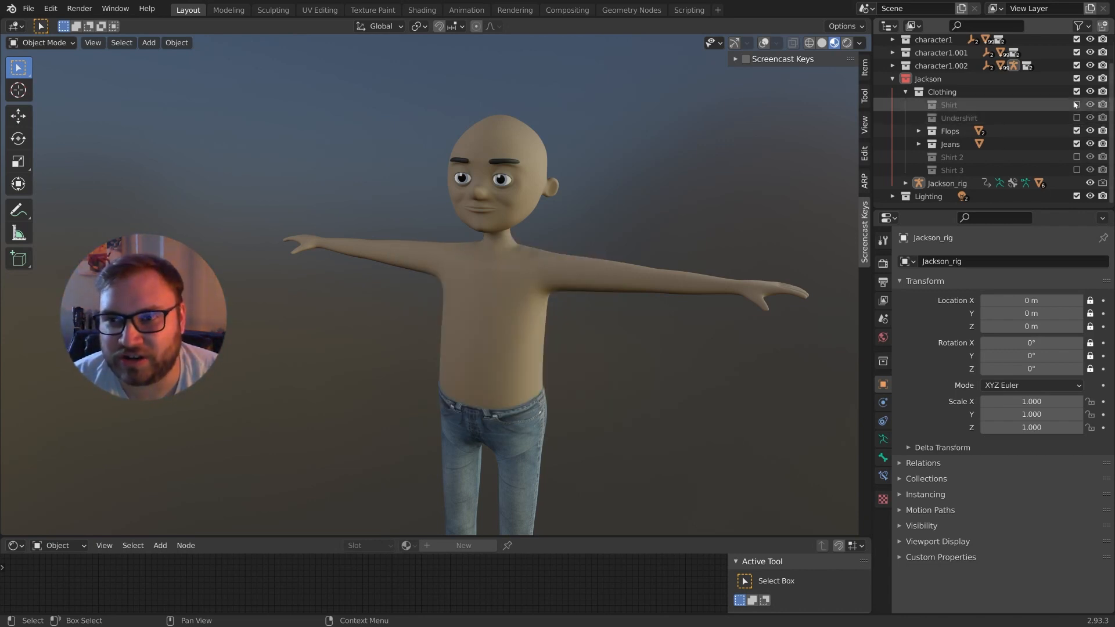
pyautogui.click(1077, 105)
pyautogui.click(1076, 105)
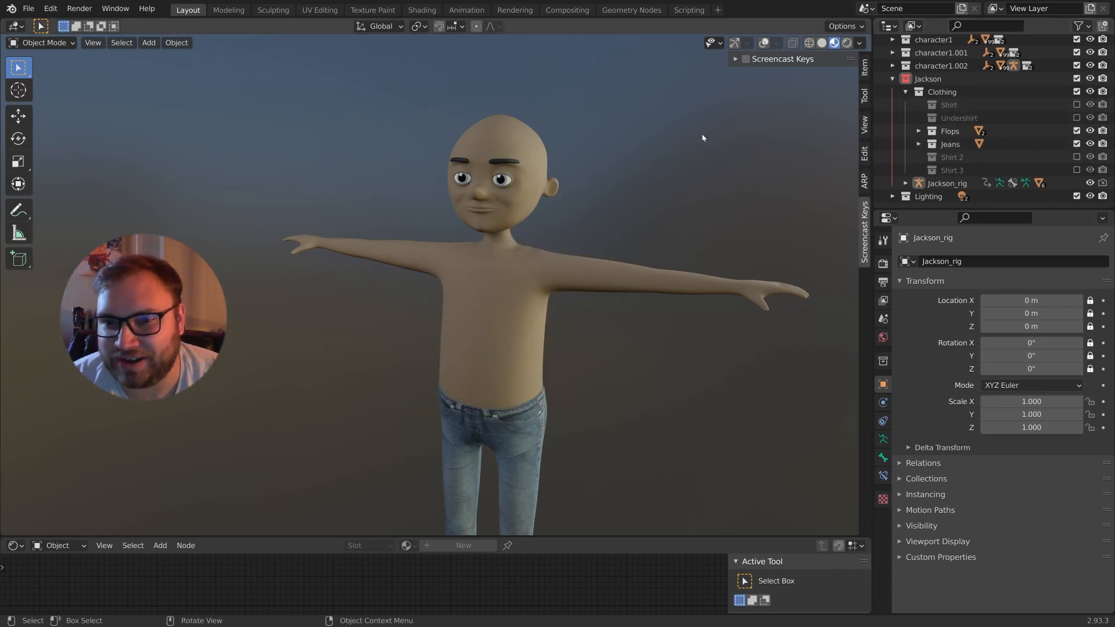
pyautogui.scroll(-4, 679, 136)
pyautogui.click(1077, 131)
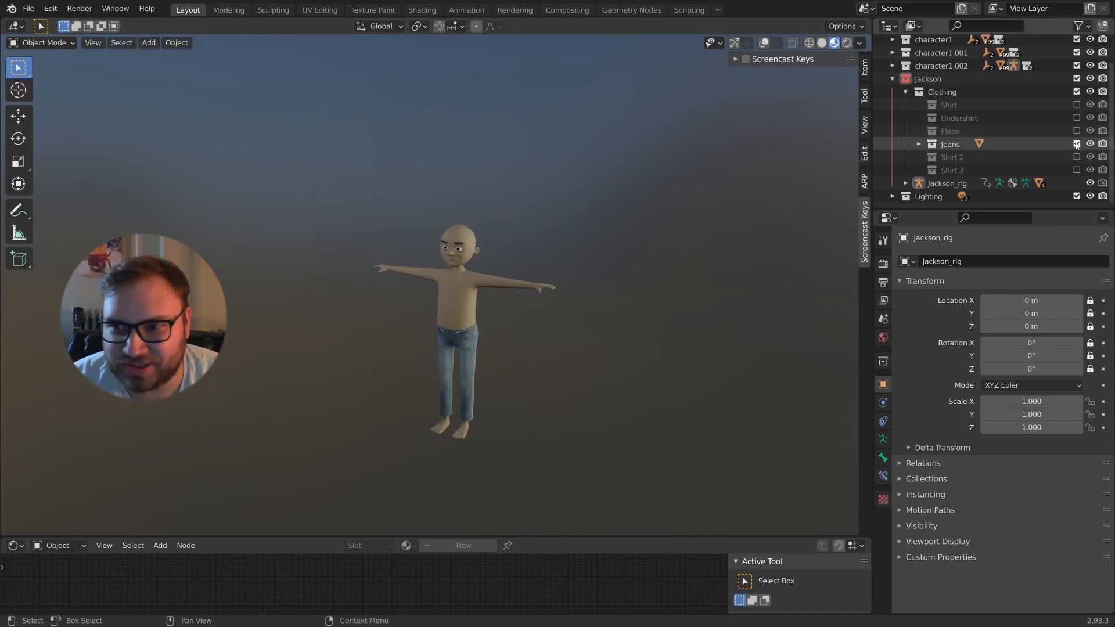
pyautogui.click(1076, 145)
# Re-enable the Undershirt, Shirt, Flops and Jeans collections in the view layer
pyautogui.click(1077, 118)
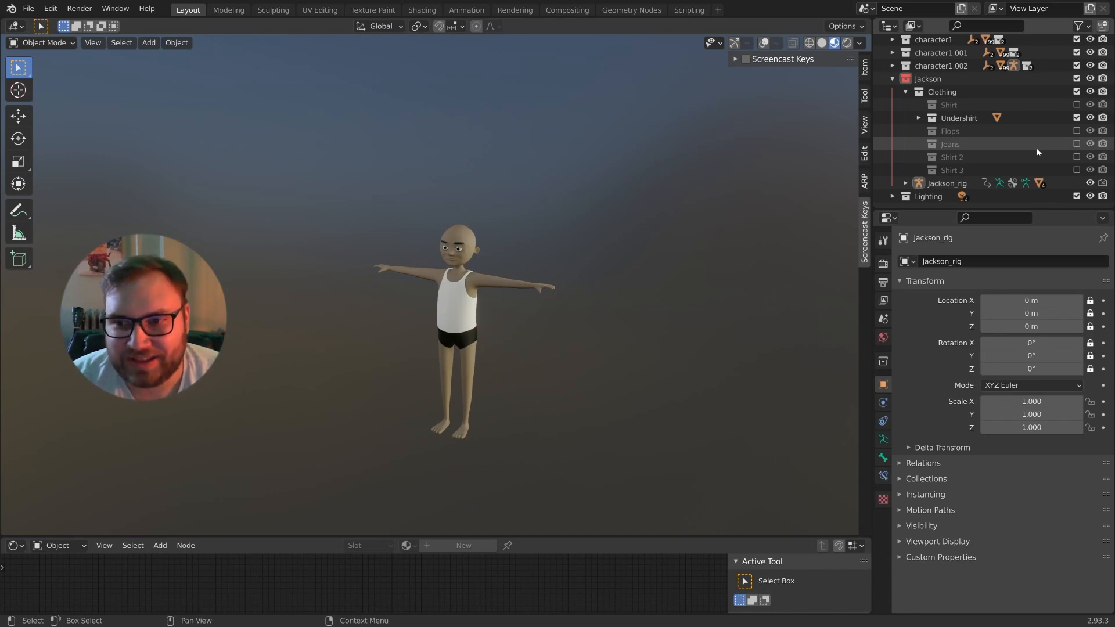
pyautogui.click(1077, 104)
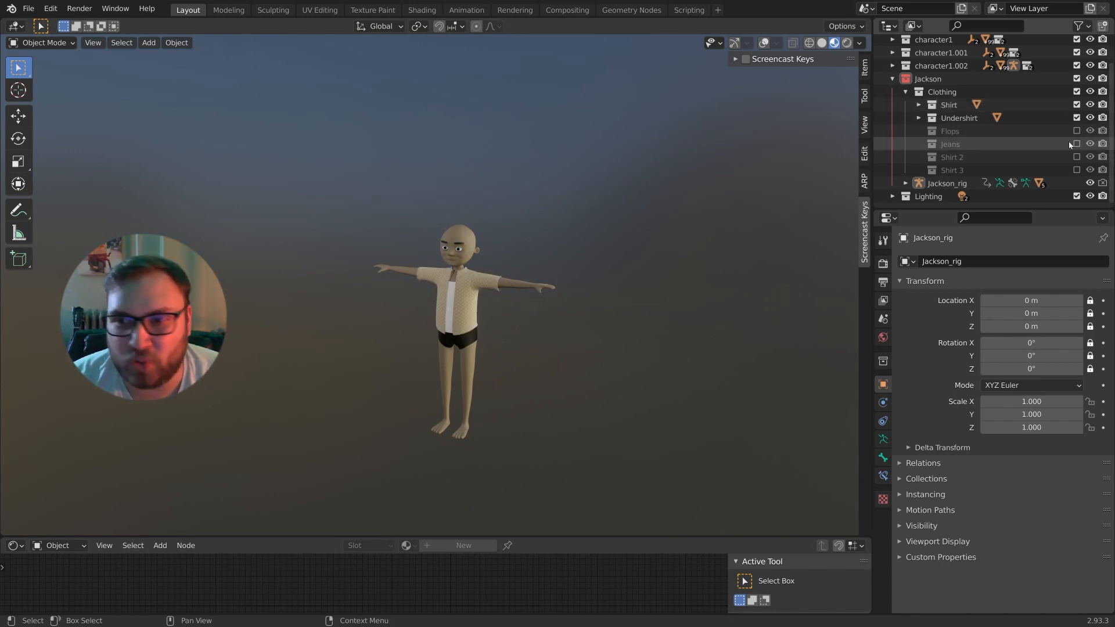
pyautogui.click(1076, 130)
pyautogui.click(1076, 144)
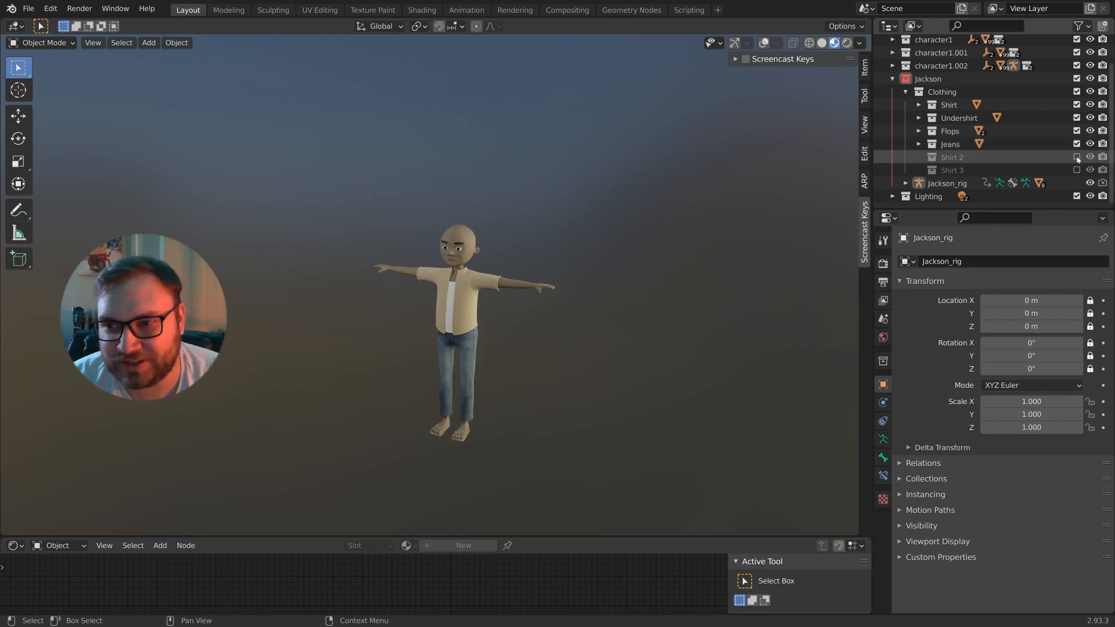
pyautogui.click(1076, 158)
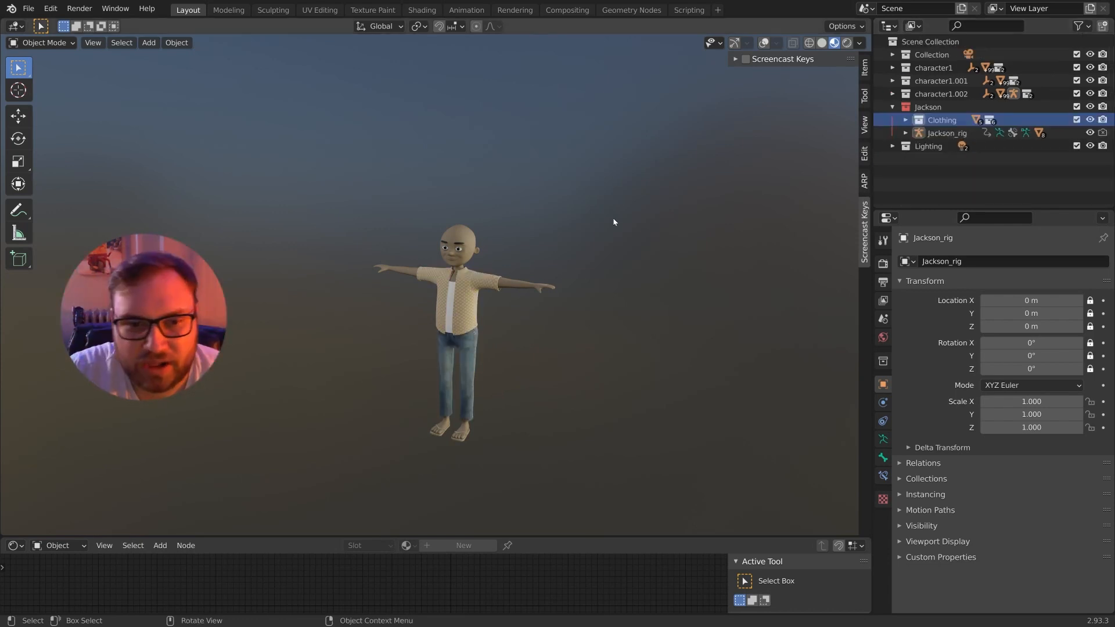
# Turn on the viewport overlays and select the character's patterned shirt
pyautogui.scroll(7, 617, 219)
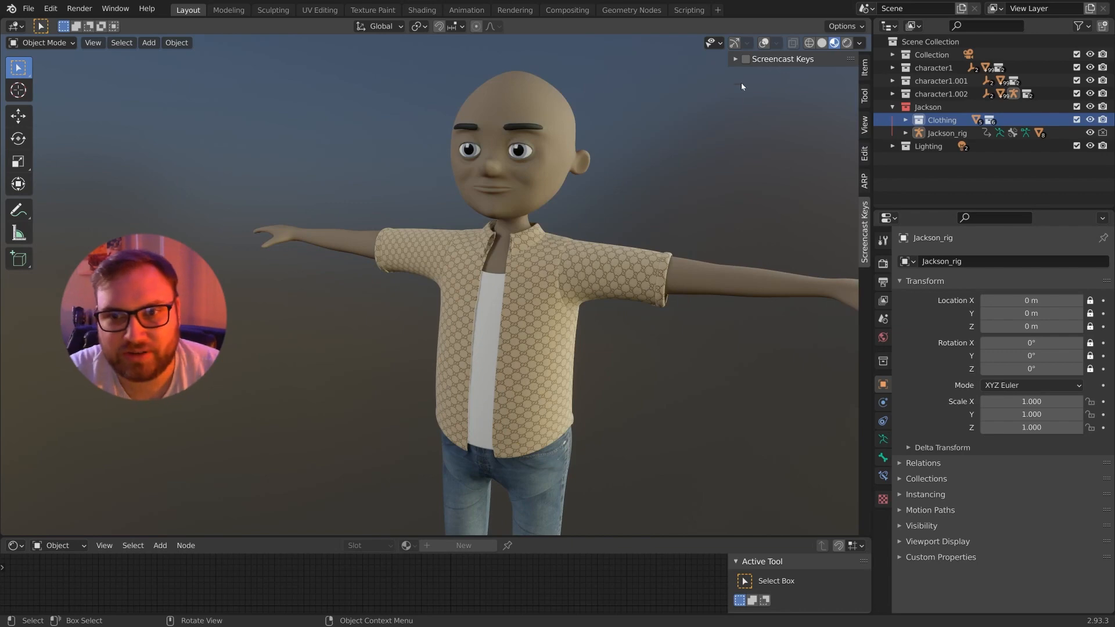
pyautogui.click(764, 45)
pyautogui.click(559, 264)
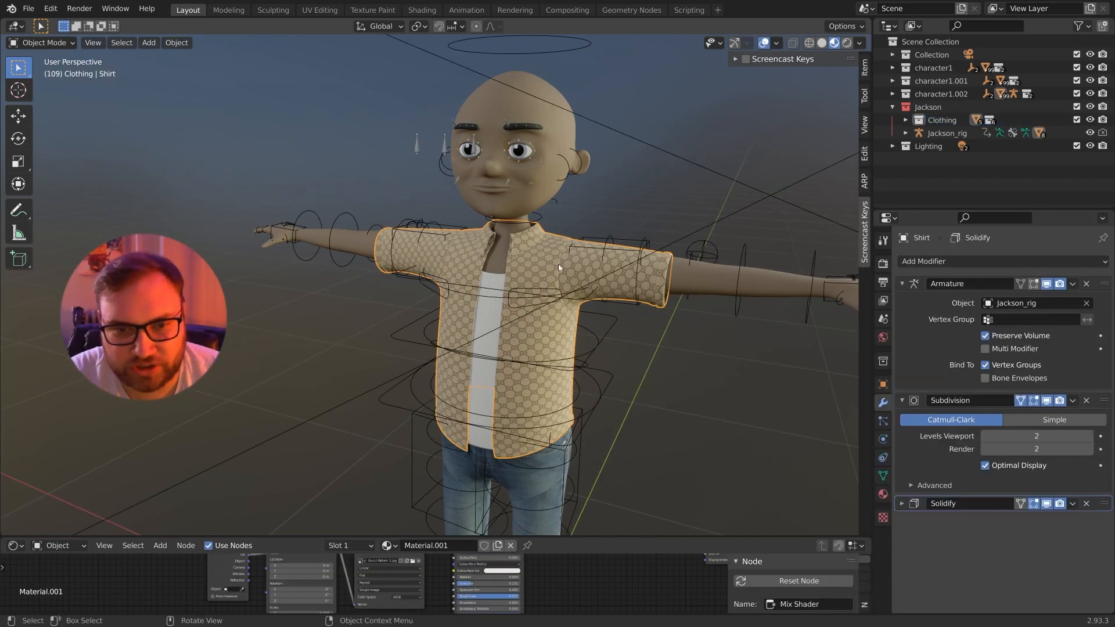
pyautogui.moveTo(559, 263); pyautogui.dragTo(586, 256, button='middle')
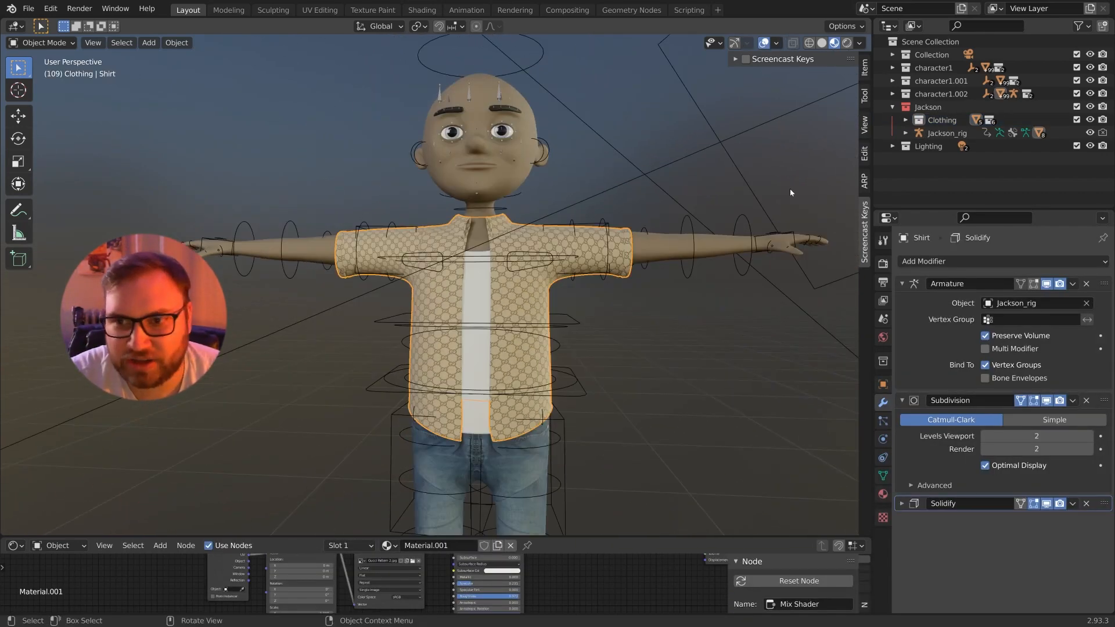
# Exclude the Shirt, Undershirt, Jeans and Flops collections from the view layer and select the character's body mesh
pyautogui.click(906, 120)
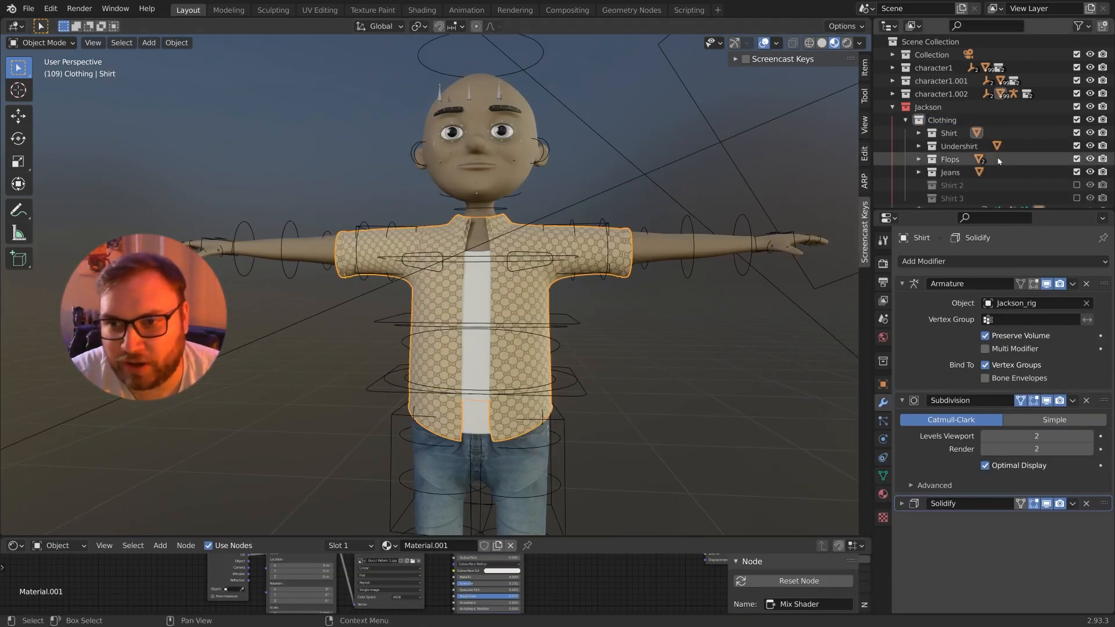
pyautogui.click(1078, 134)
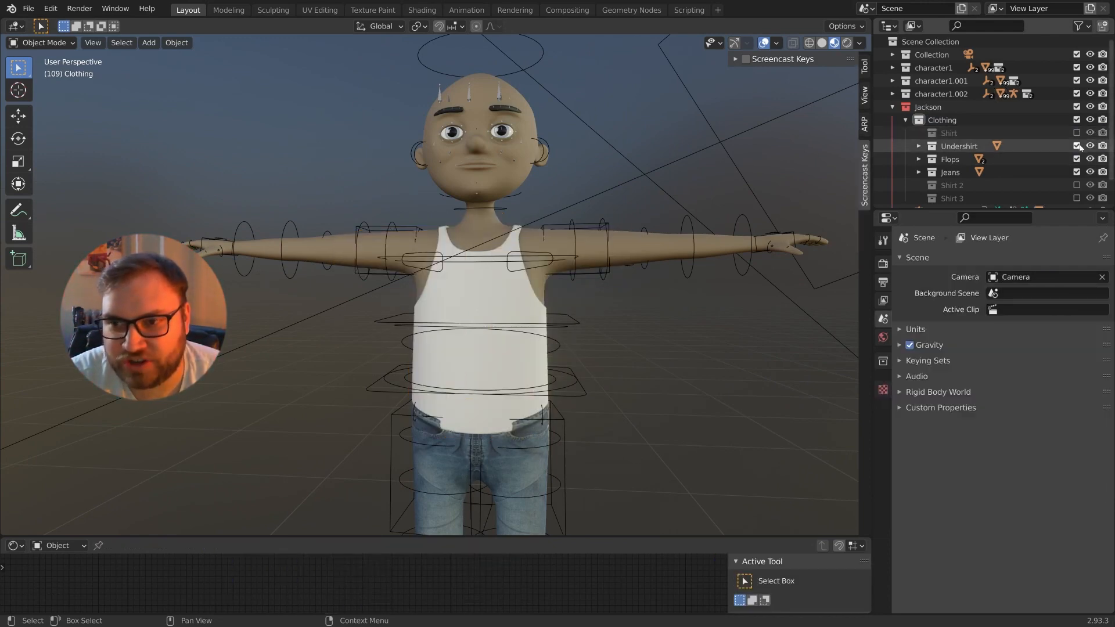
pyautogui.click(1077, 146)
pyautogui.moveTo(572, 287); pyautogui.dragTo(546, 287, button='middle')
pyautogui.click(518, 296)
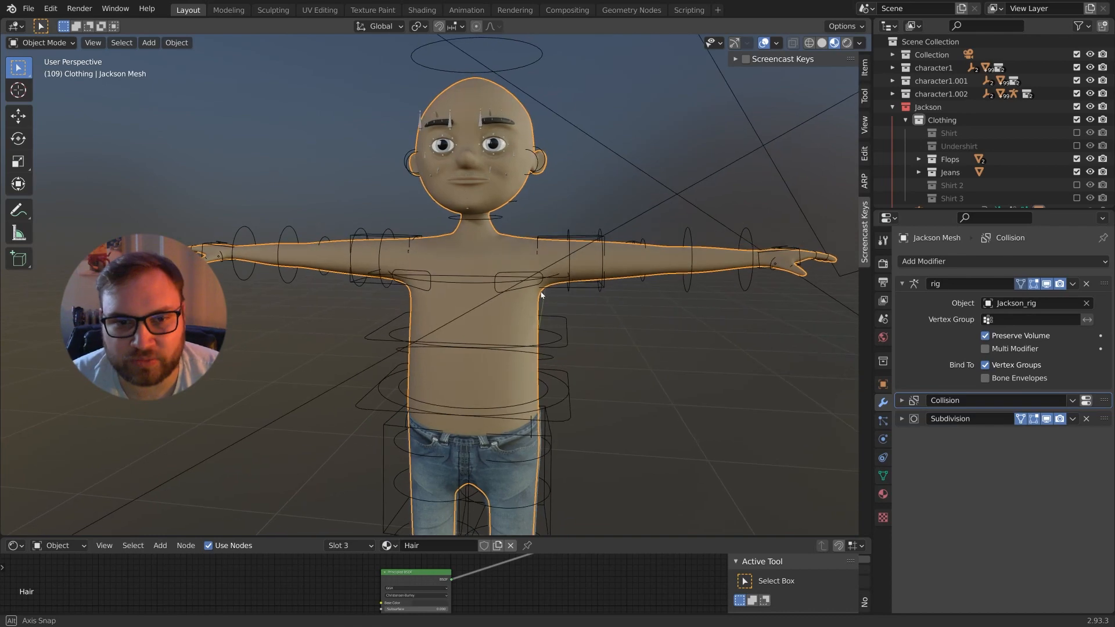
pyautogui.click(1077, 172)
pyautogui.click(1077, 159)
pyautogui.scroll(-2, 1068, 163)
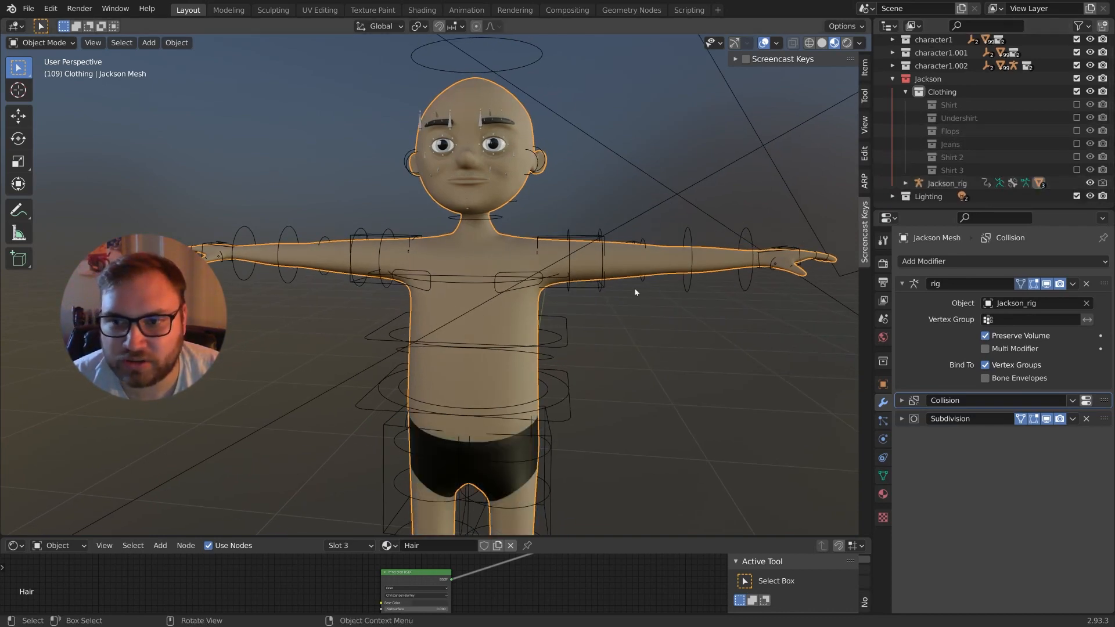
# Put the body mesh in Edit Mode with face selection, seen from the front in orthographic view
pyautogui.scroll(-5, 636, 292)
pyautogui.moveTo(636, 292); pyautogui.dragTo(600, 280, button='middle')
pyautogui.scroll(5, 575, 295)
pyautogui.scroll(1, 504, 290)
pyautogui.press('Tab')
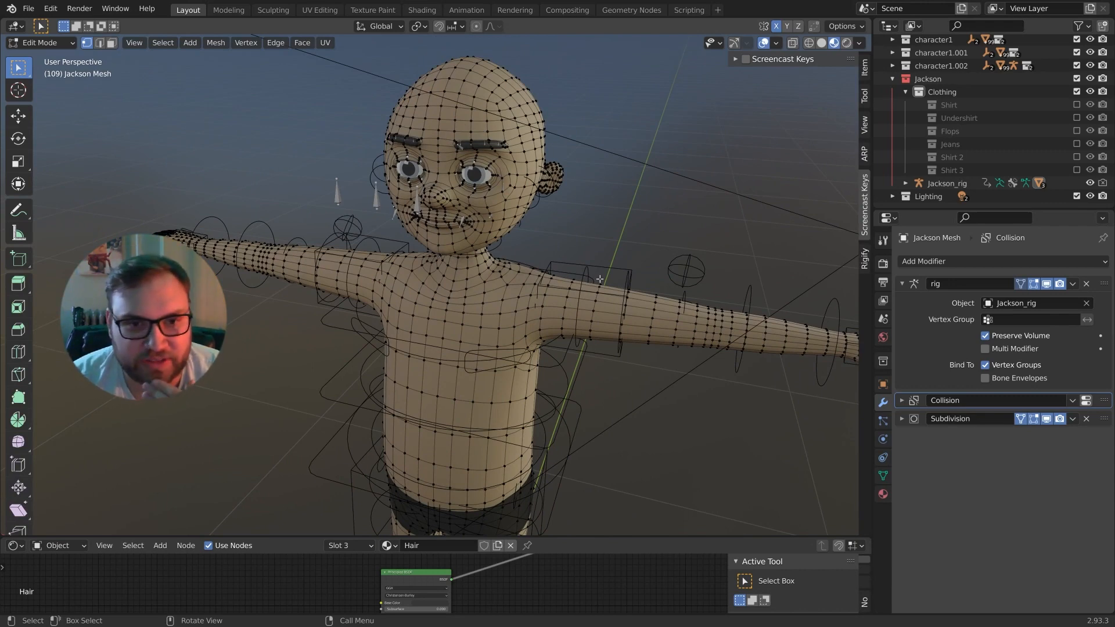
pyautogui.moveTo(601, 302); pyautogui.dragTo(621, 287, button='middle')
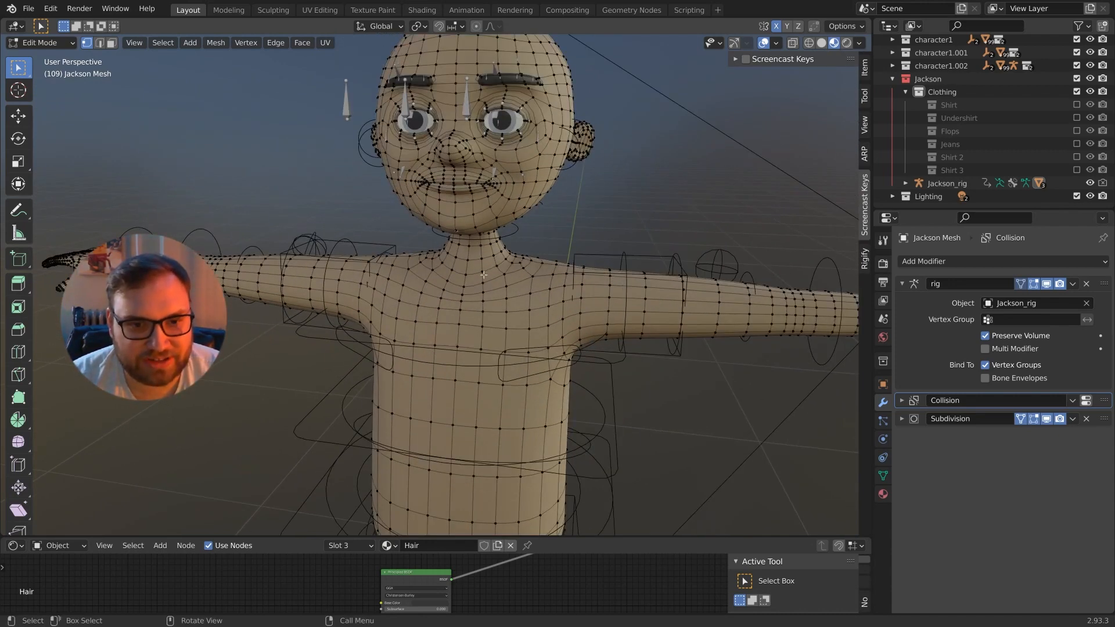
pyautogui.moveTo(496, 269)
pyautogui.mouseDown(button='middle')
pyautogui.moveTo(526, 276)
pyautogui.moveTo(480, 282)
pyautogui.mouseUp(button='middle')
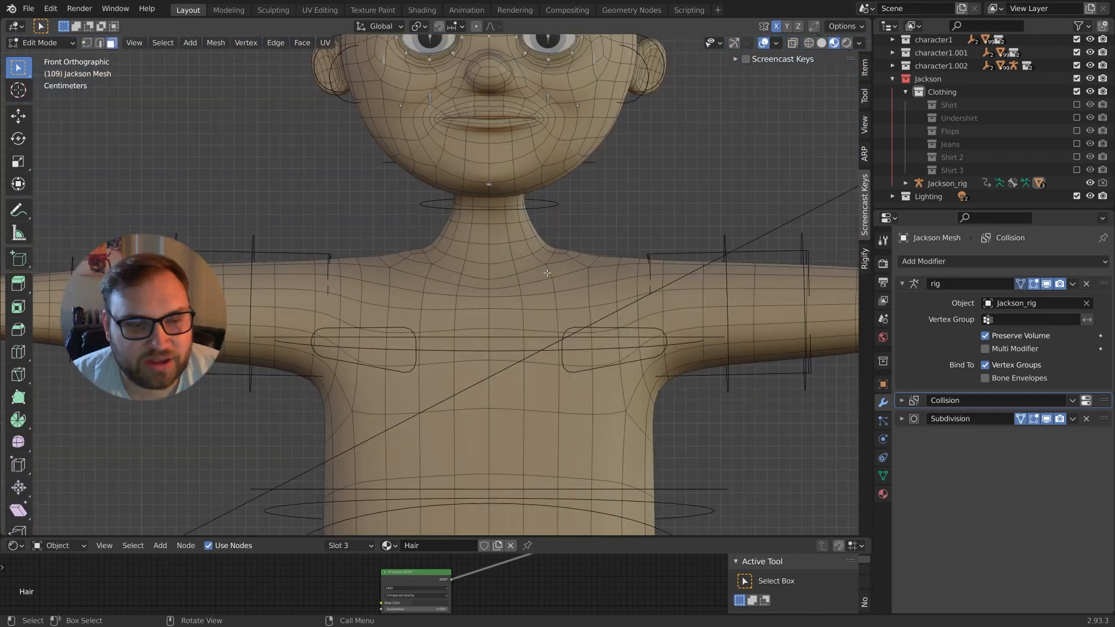
# Select the face loop around the base of the neck and hide it
pyautogui.scroll(-3, 556, 274)
pyautogui.scroll(1, 558, 277)
pyautogui.scroll(2, 557, 278)
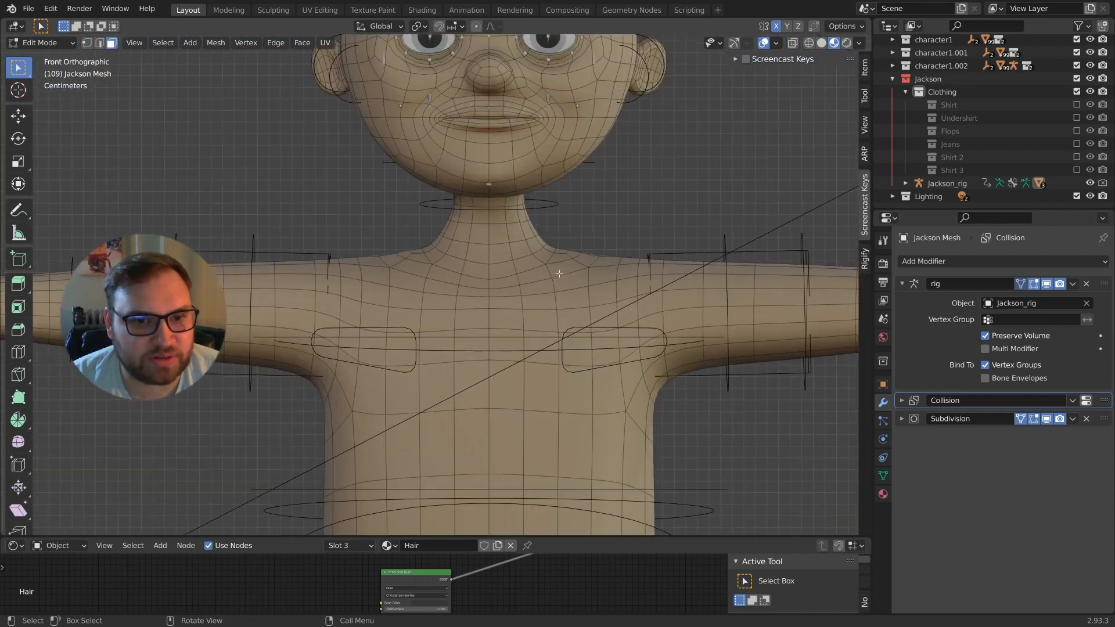
pyautogui.scroll(-1, 558, 277)
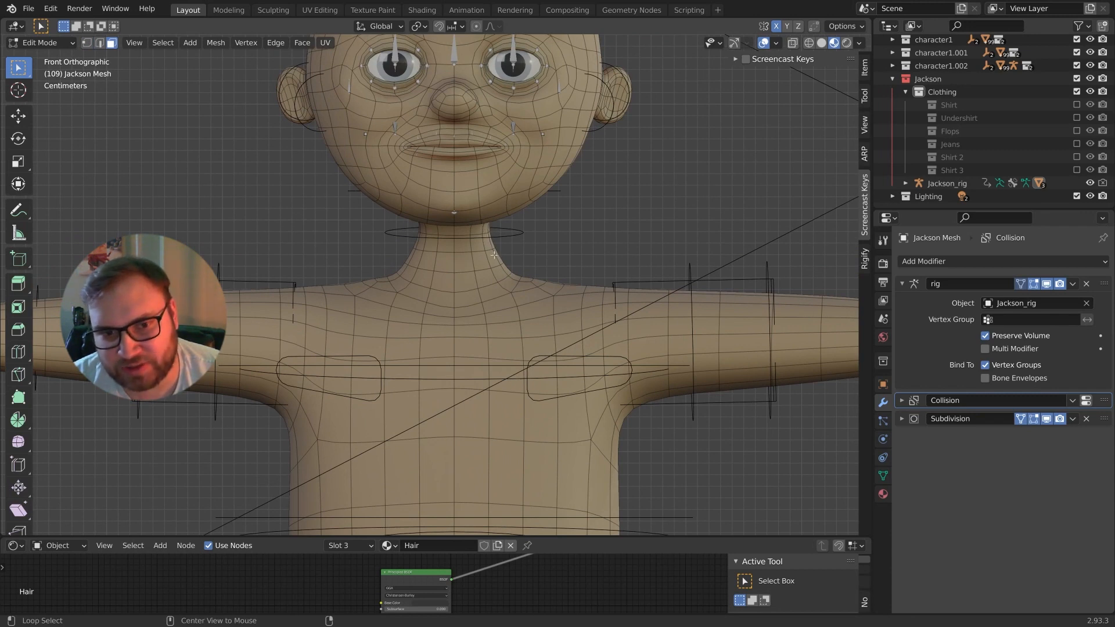
pyautogui.keyDown('alt'); pyautogui.click(505, 267); pyautogui.keyUp('alt')
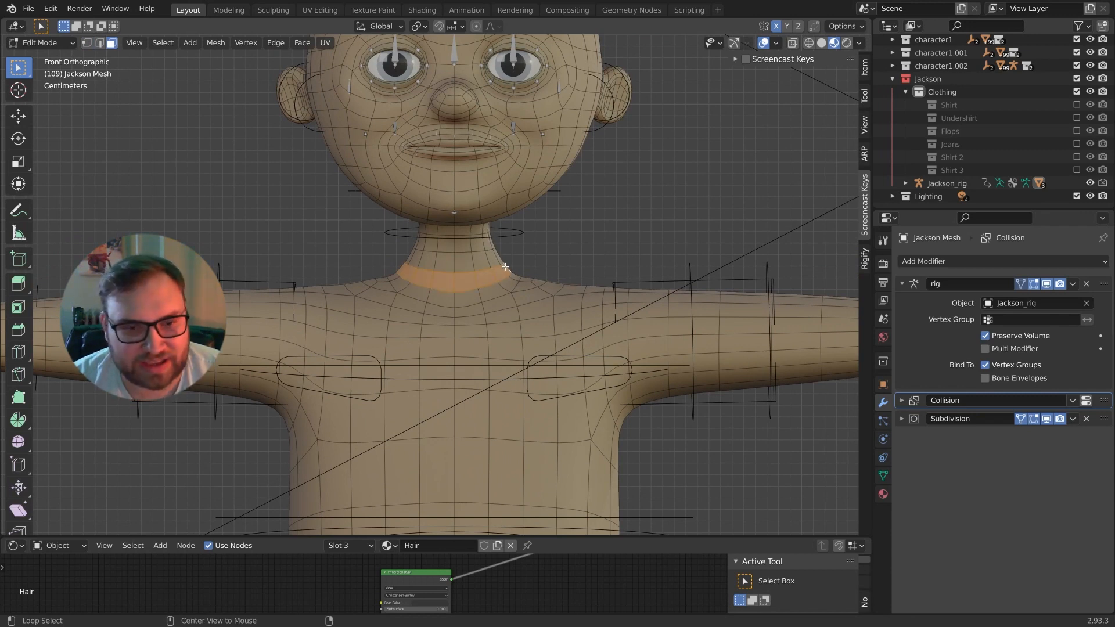
pyautogui.press('h')
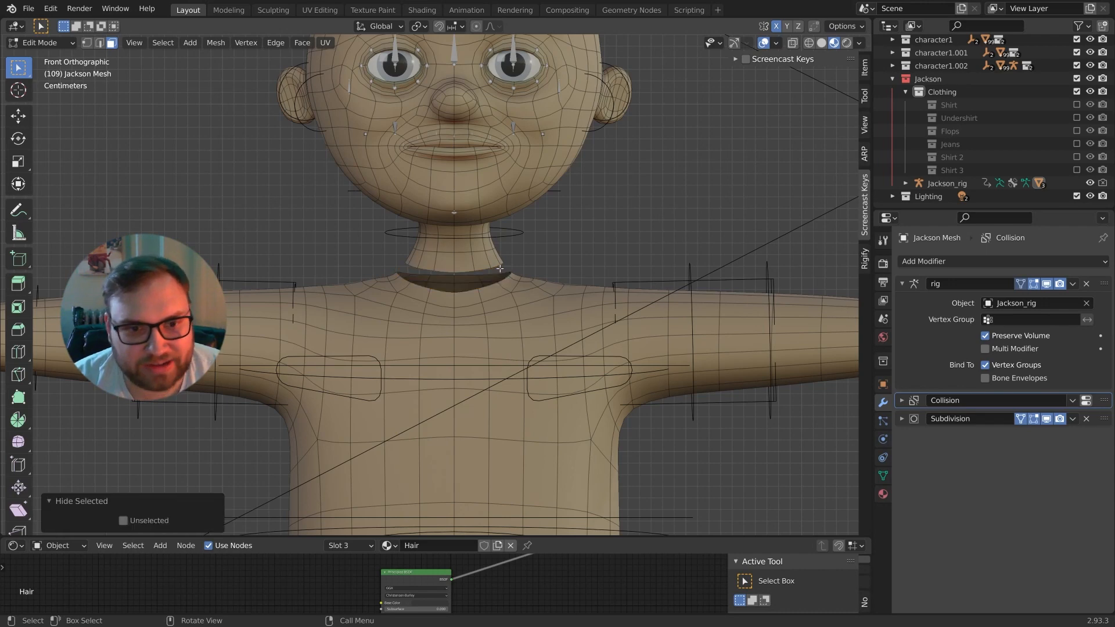
# Select the face loop around the character's left upper arm, just past the sleeve area, and hide it
pyautogui.keyDown('shift'); pyautogui.moveTo(551, 273); pyautogui.dragTo(498, 264, button='middle'); pyautogui.keyUp('shift')
pyautogui.scroll(-2, 497, 264)
pyautogui.keyDown('shift'); pyautogui.moveTo(545, 310); pyautogui.dragTo(486, 263, button='middle'); pyautogui.keyUp('shift')
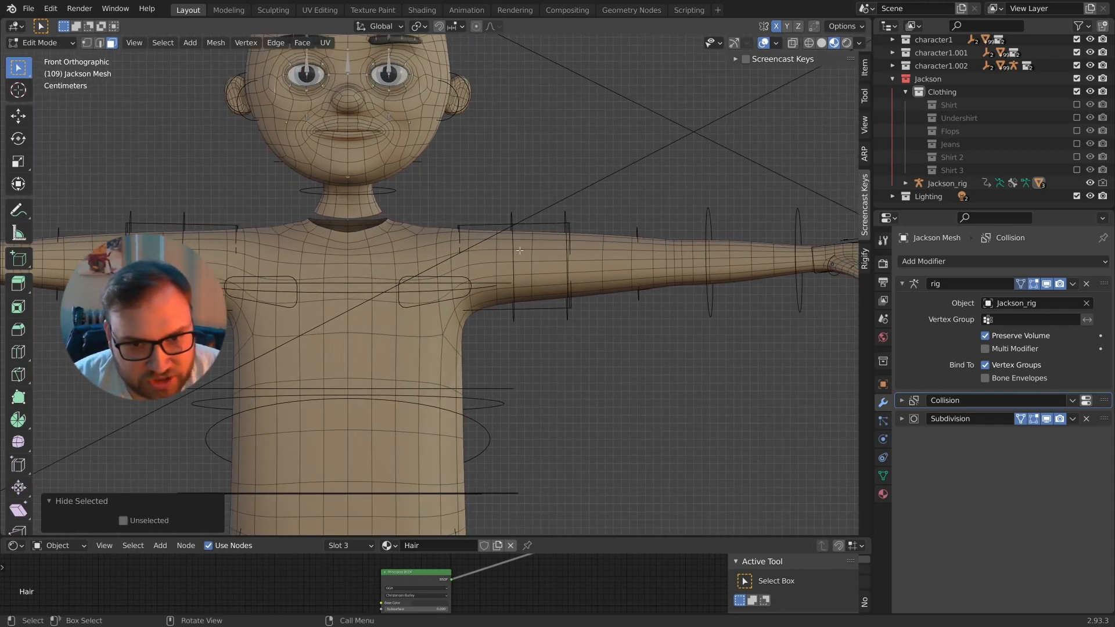
pyautogui.keyDown('alt'); pyautogui.click(586, 238); pyautogui.keyUp('alt')
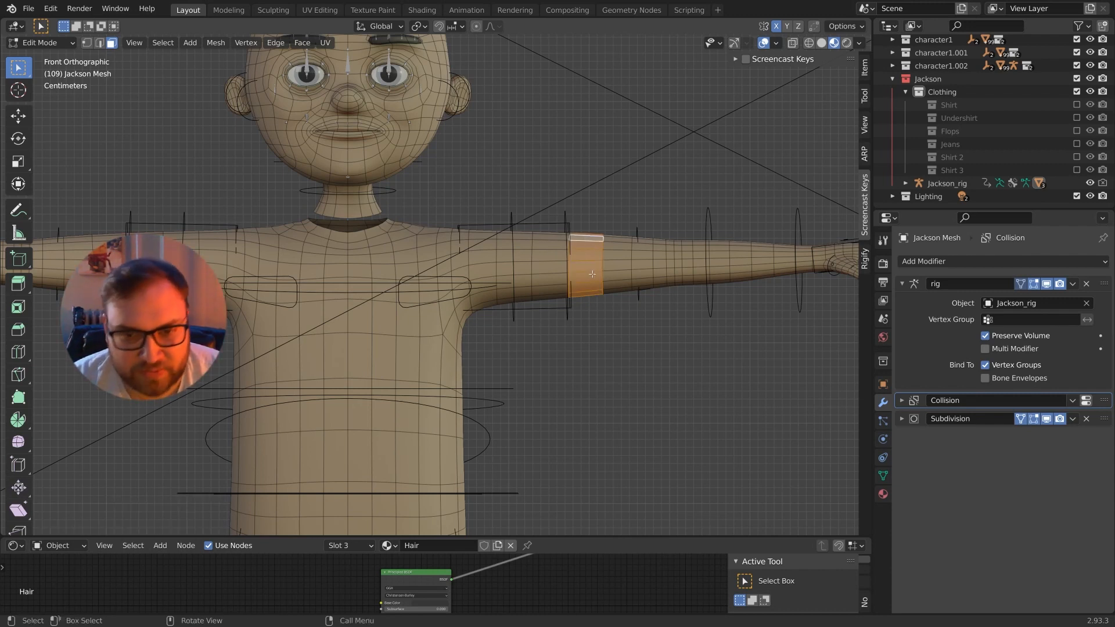
pyautogui.press('h')
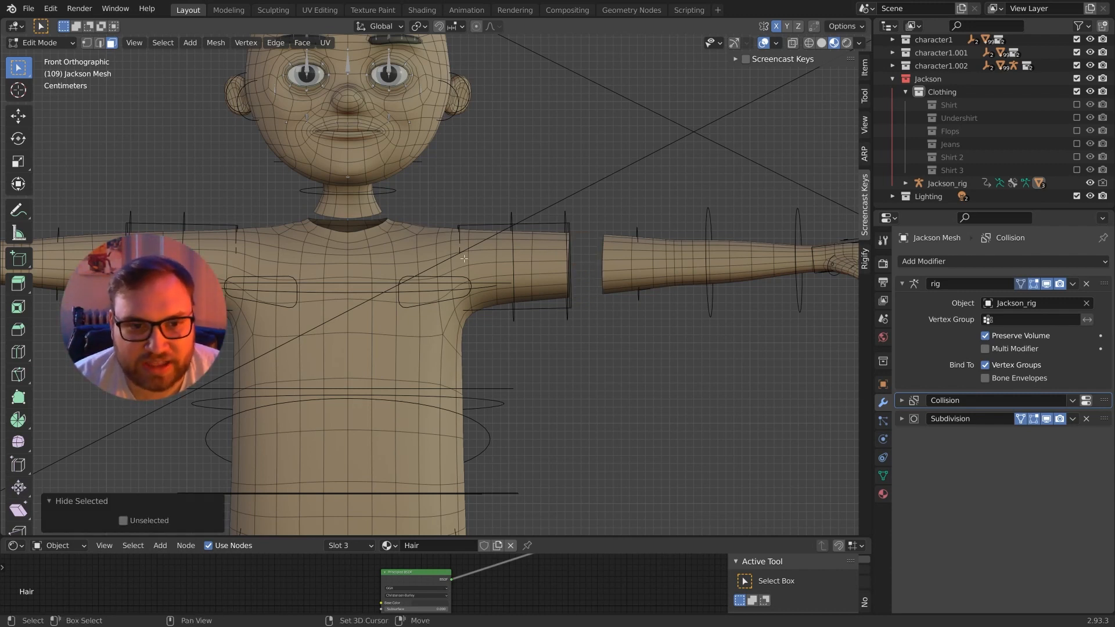
# Select the face loop around the character's right upper arm, just past the sleeve area, and hide it
pyautogui.keyDown('shift'); pyautogui.moveTo(156, 254); pyautogui.dragTo(317, 249, button='middle'); pyautogui.keyUp('shift')
pyautogui.keyDown('alt'); pyautogui.click(272, 233); pyautogui.keyUp('alt')
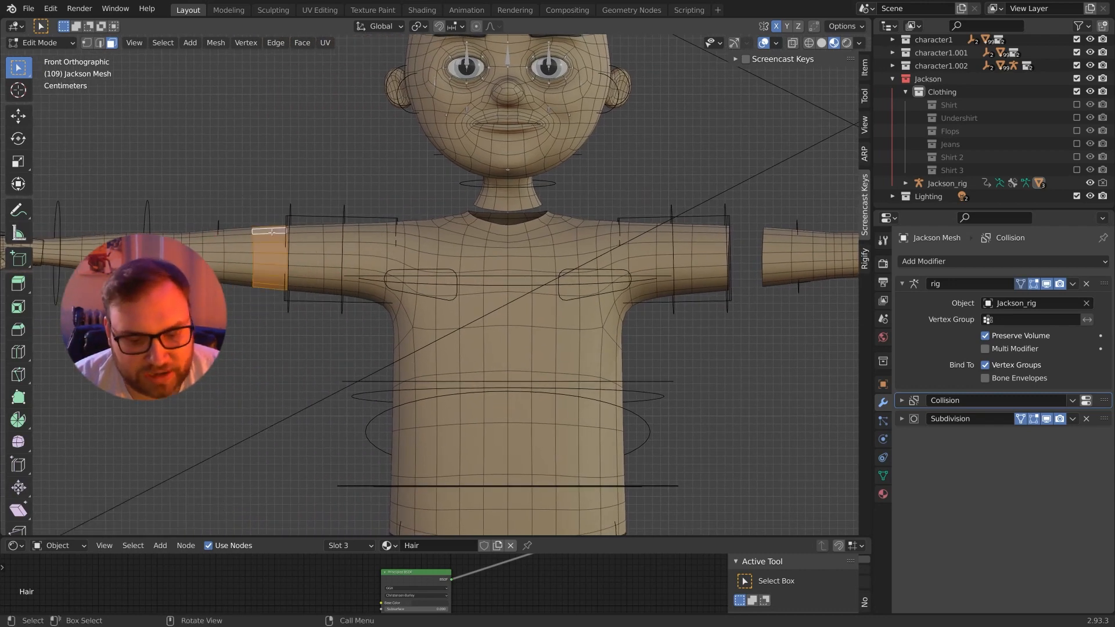
pyautogui.press('h')
# Select the face loop around the hips at the top edge of the underpants and hide it
pyautogui.keyDown('shift'); pyautogui.moveTo(375, 297); pyautogui.dragTo(320, 158, button='middle'); pyautogui.keyUp('shift')
pyautogui.keyDown('alt'); pyautogui.click(340, 401); pyautogui.keyUp('alt')
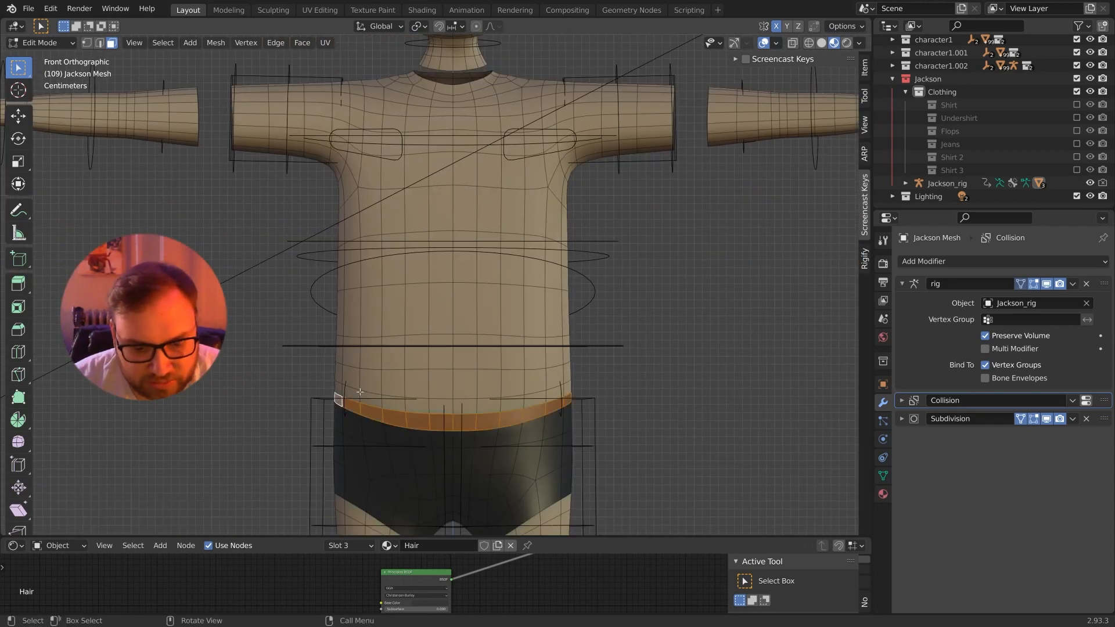
pyautogui.keyDown('alt'); pyautogui.click(342, 418); pyautogui.keyUp('alt')
pyautogui.press('h')
# Select all linked faces of the isolated torso and upper-sleeve area
pyautogui.moveTo(421, 387); pyautogui.dragTo(469, 230, button='middle')
pyautogui.scroll(4, 470, 230)
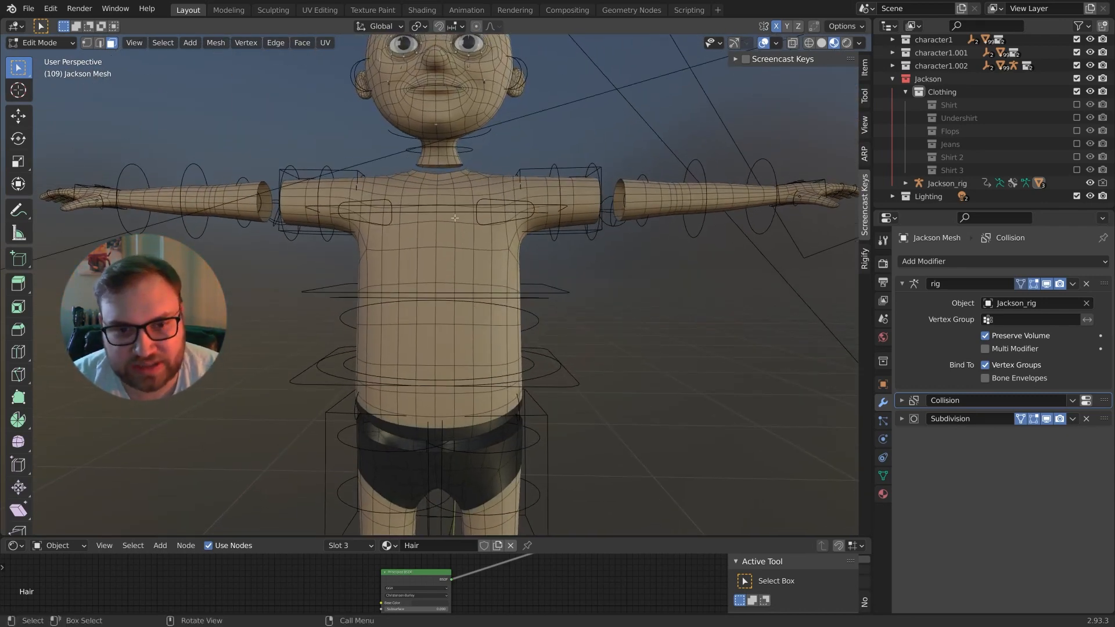
pyautogui.press('l')
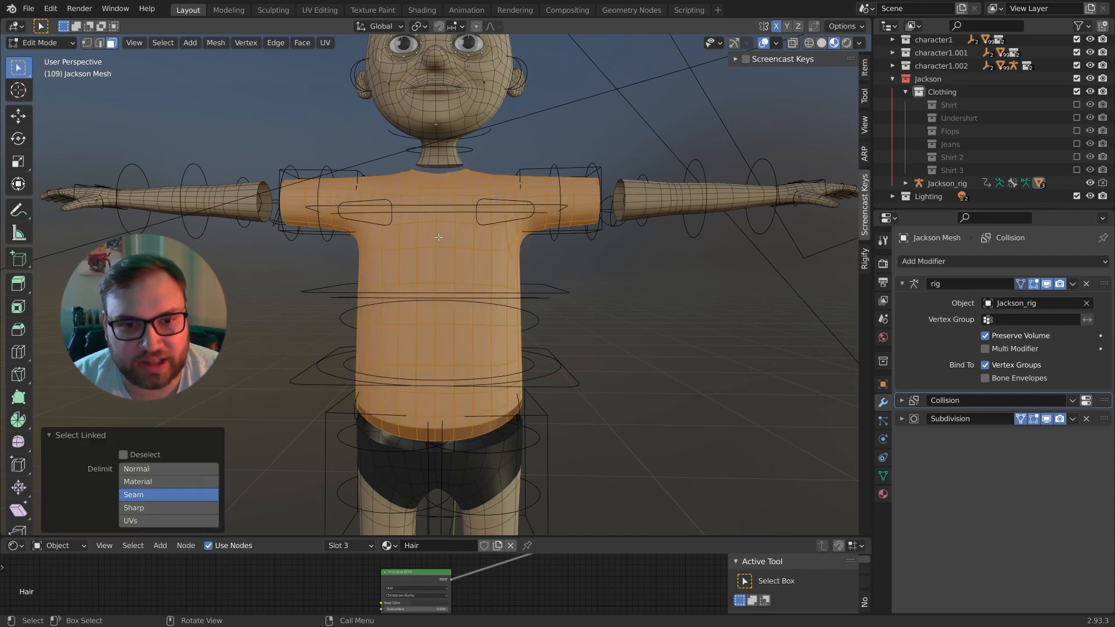
pyautogui.moveTo(439, 238); pyautogui.dragTo(466, 243, button='middle')
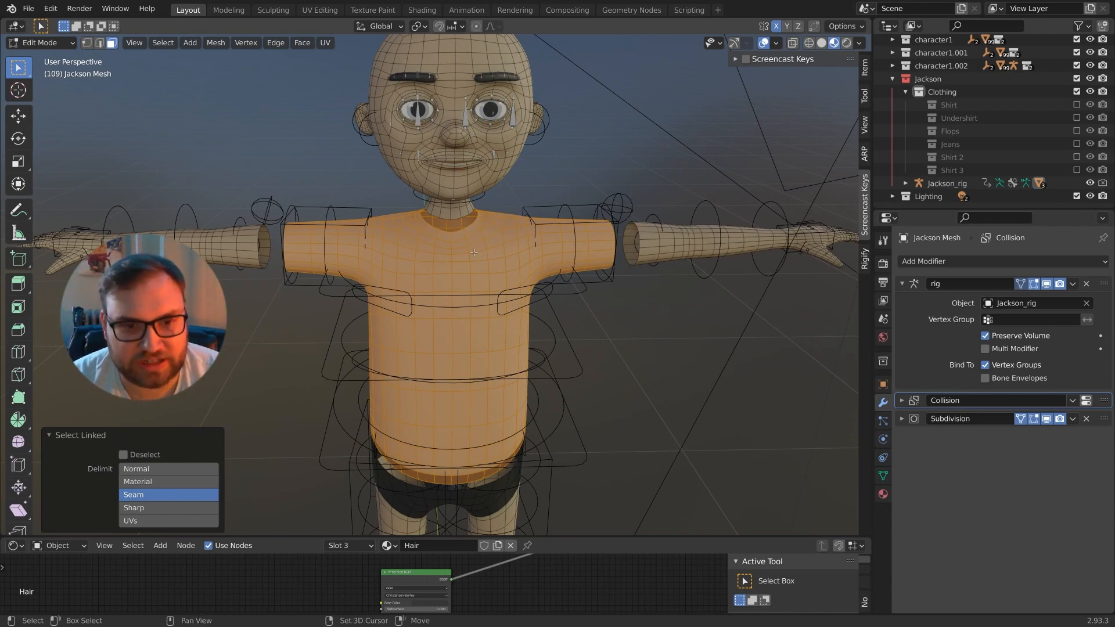
# Duplicate the selected torso faces in place and separate the copy by selection into its own object
pyautogui.hotkey('shift', 'd')
pyautogui.rightClick(480, 252)
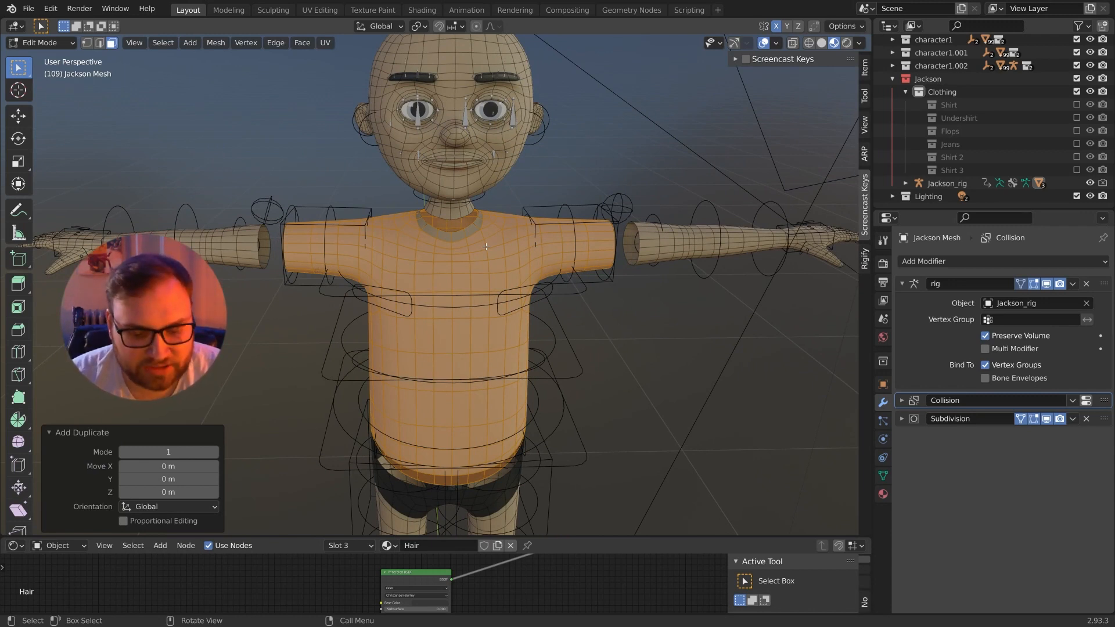
pyautogui.press('p')
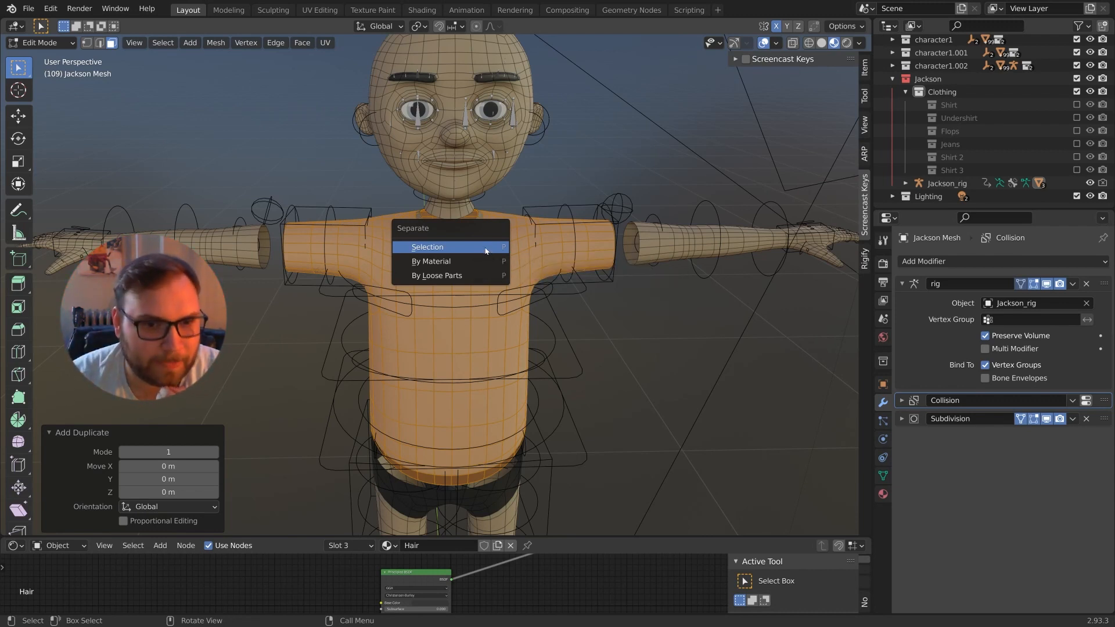
pyautogui.click(486, 249)
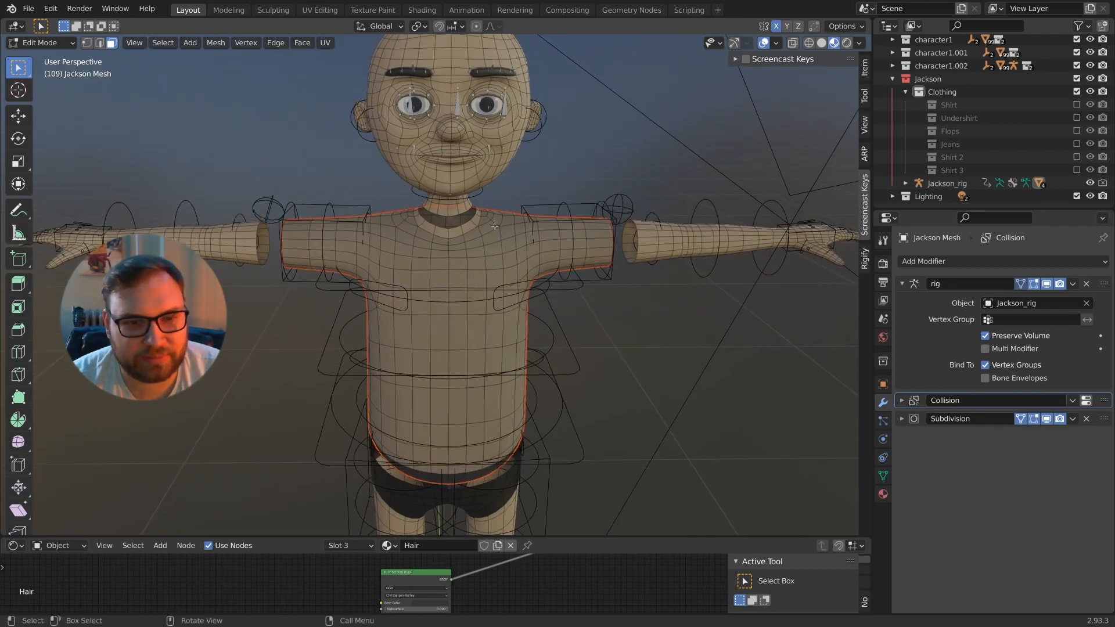
# Reveal the hidden face loops of the body, return to Object Mode and select only the separated shirt mesh
pyautogui.hotkey('alt', 'h')
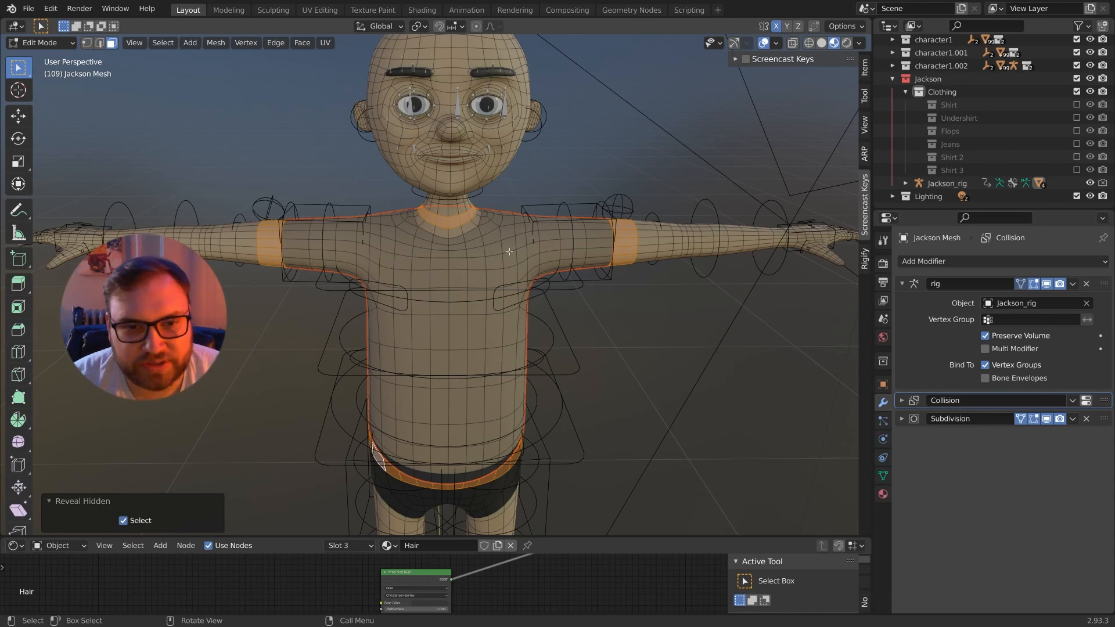
pyautogui.press('Tab')
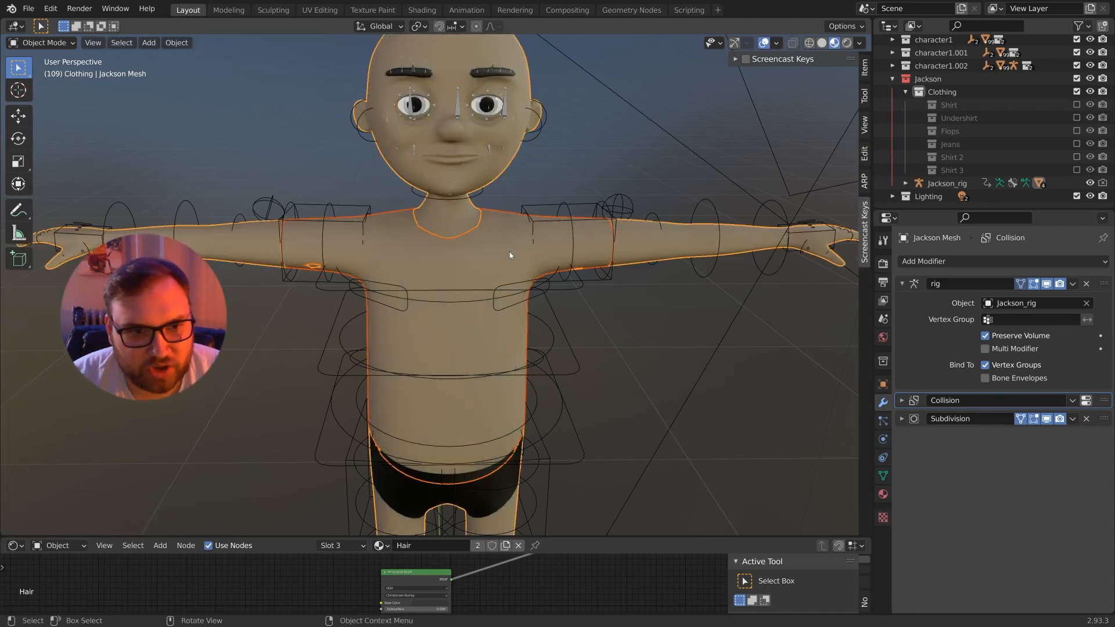
pyautogui.moveTo(520, 254); pyautogui.dragTo(588, 261, button='middle')
pyautogui.click(430, 254)
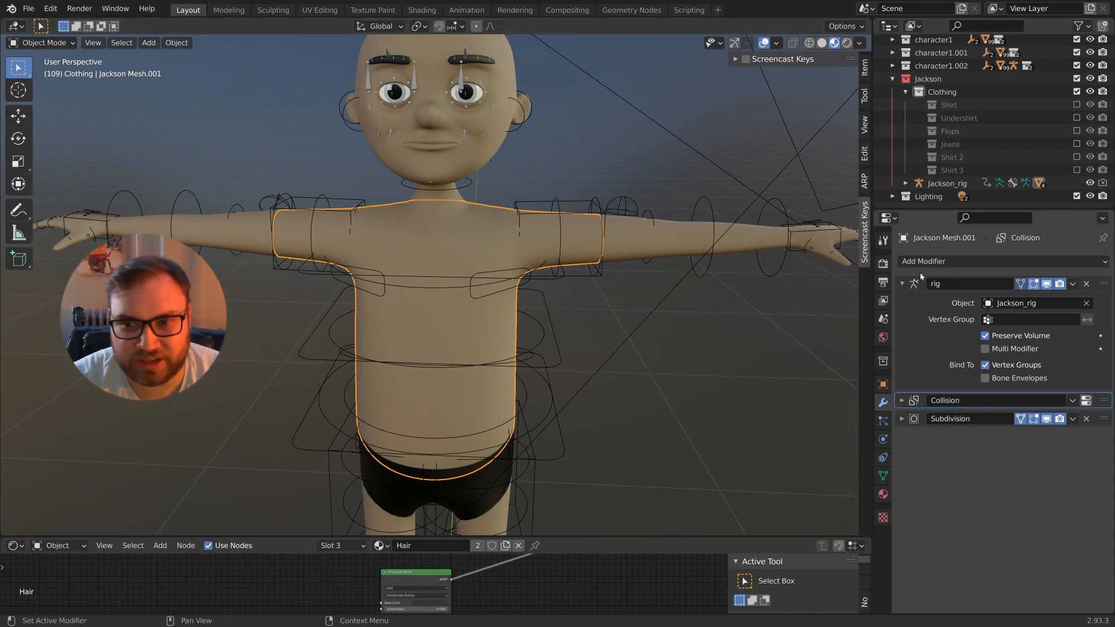
# Remove the rig modifier and the Collision physics from the shirt mesh
pyautogui.click(902, 284)
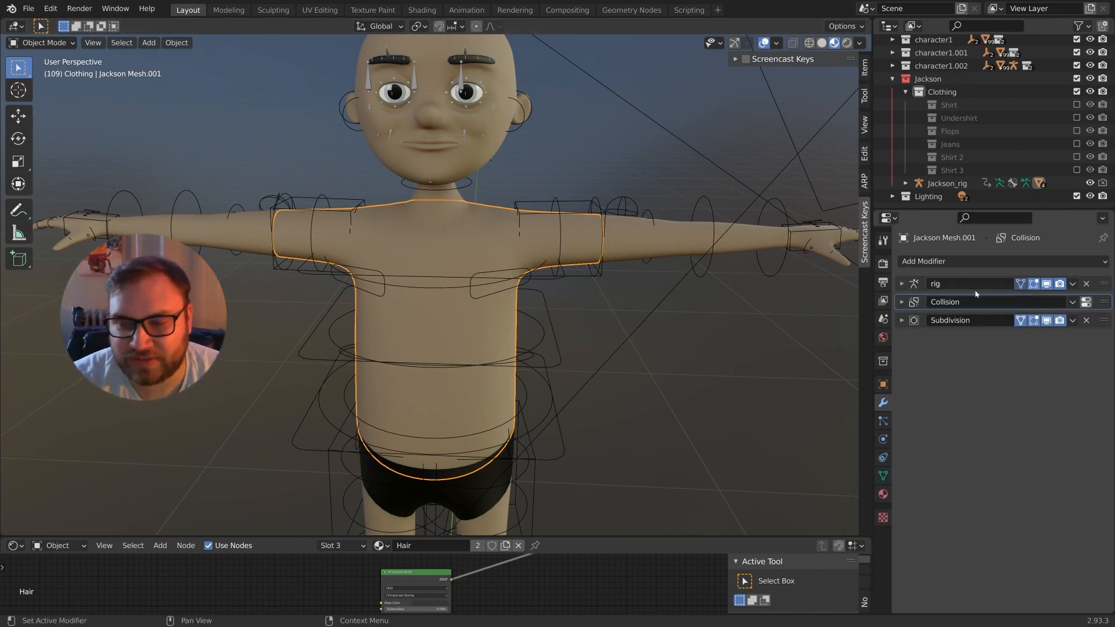
pyautogui.click(1086, 284)
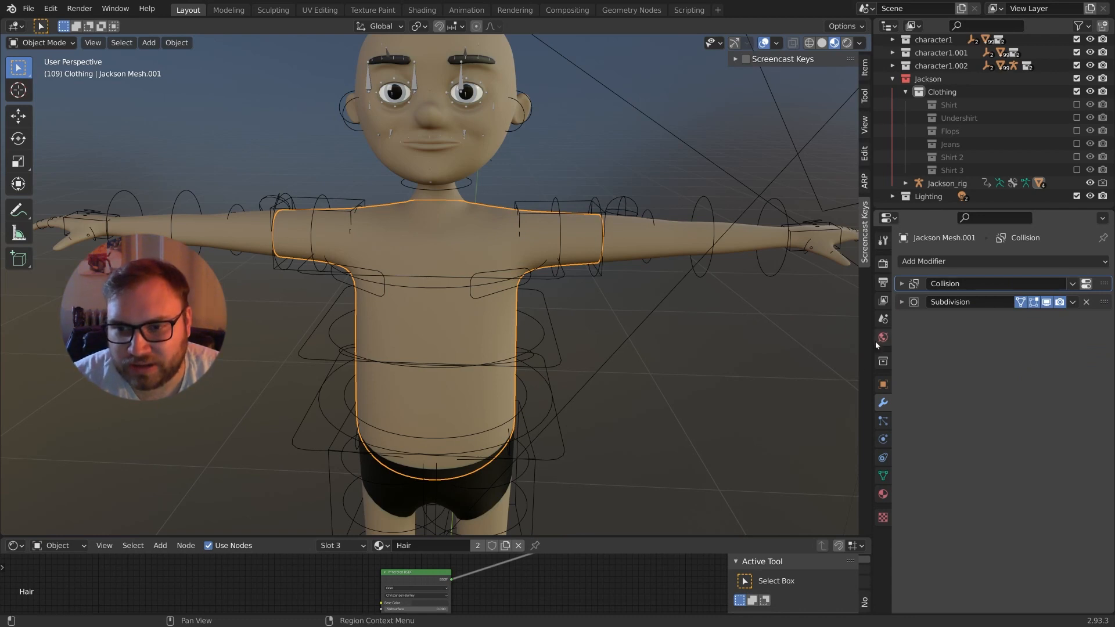
pyautogui.click(883, 439)
pyautogui.click(905, 276)
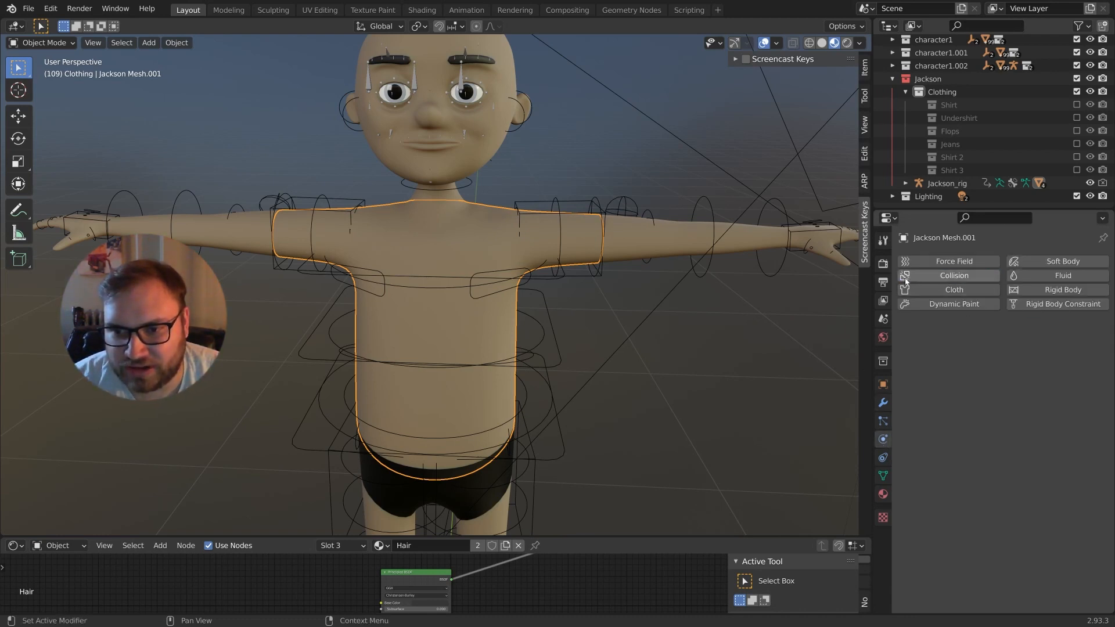
# Delete all vertex groups of the shirt mesh
pyautogui.click(883, 476)
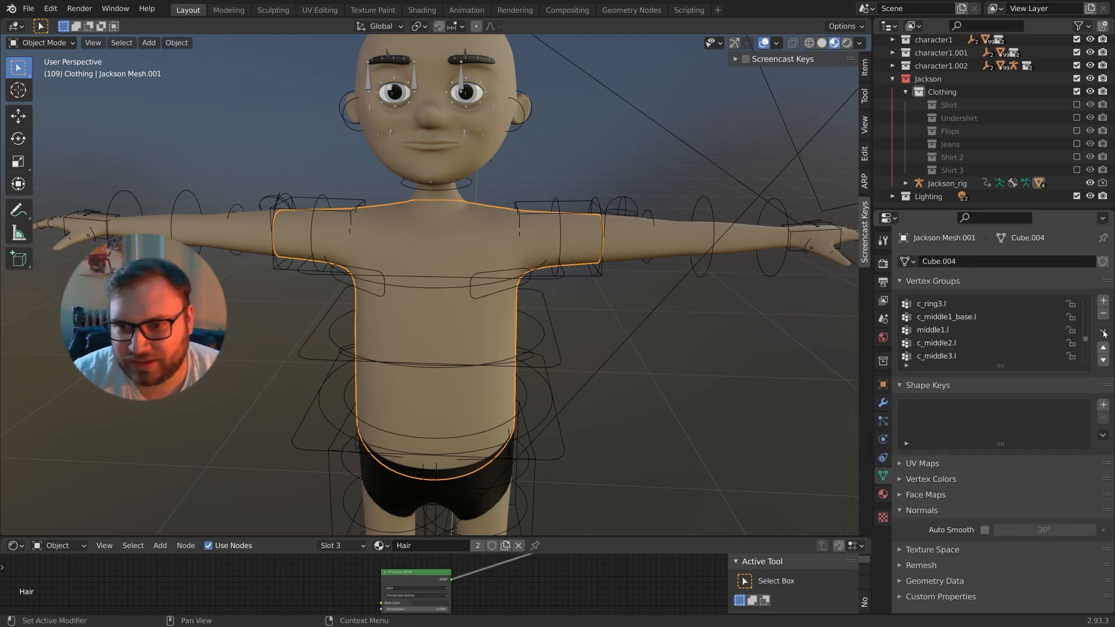
pyautogui.click(1105, 333)
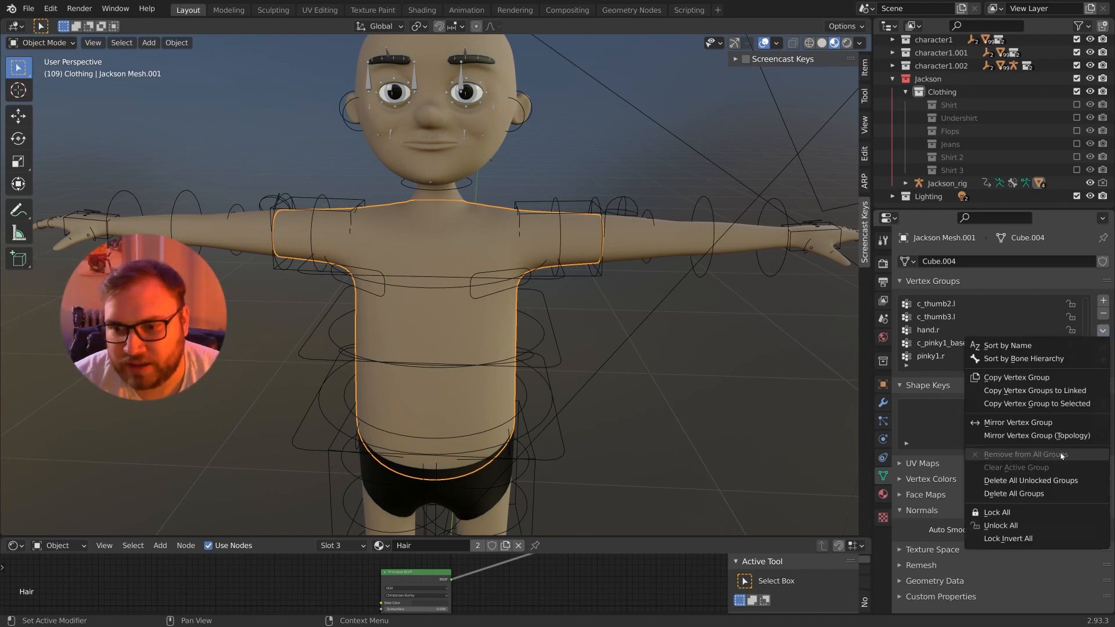
pyautogui.click(1005, 493)
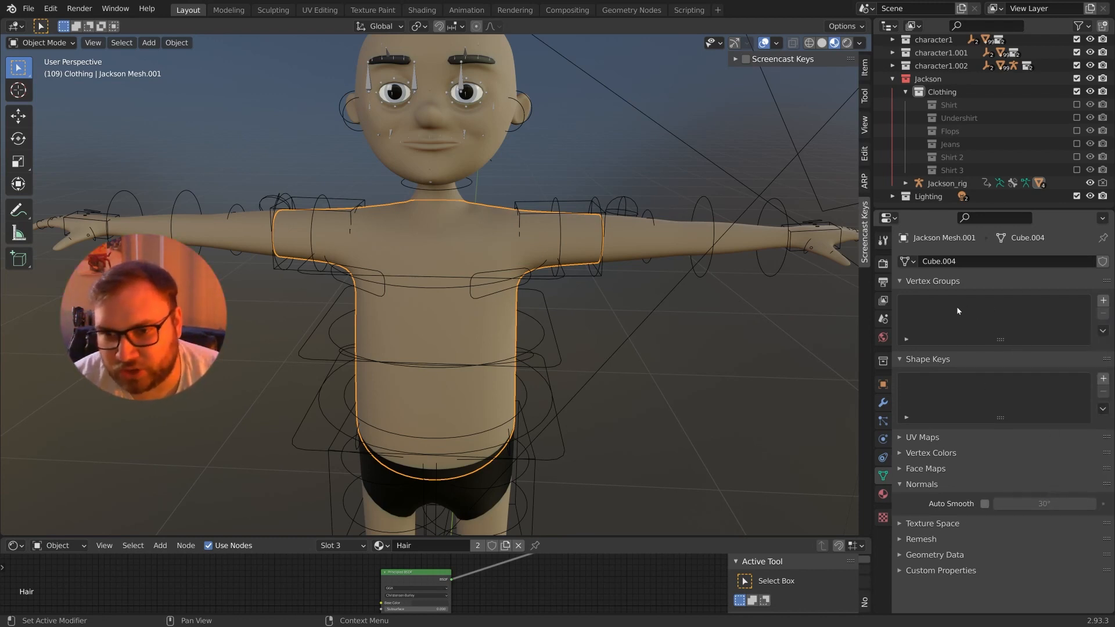
# Remove the Hair, Underpants and Material slots from the shirt mesh
pyautogui.click(882, 493)
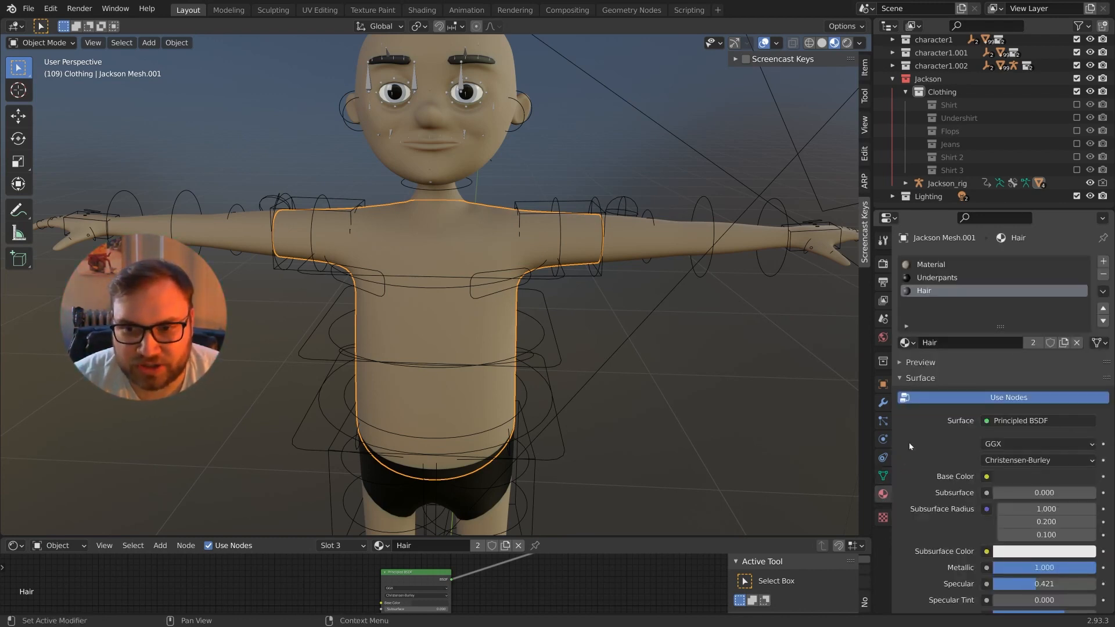
pyautogui.click(1103, 274)
pyautogui.click(1104, 274)
pyautogui.click(1104, 274)
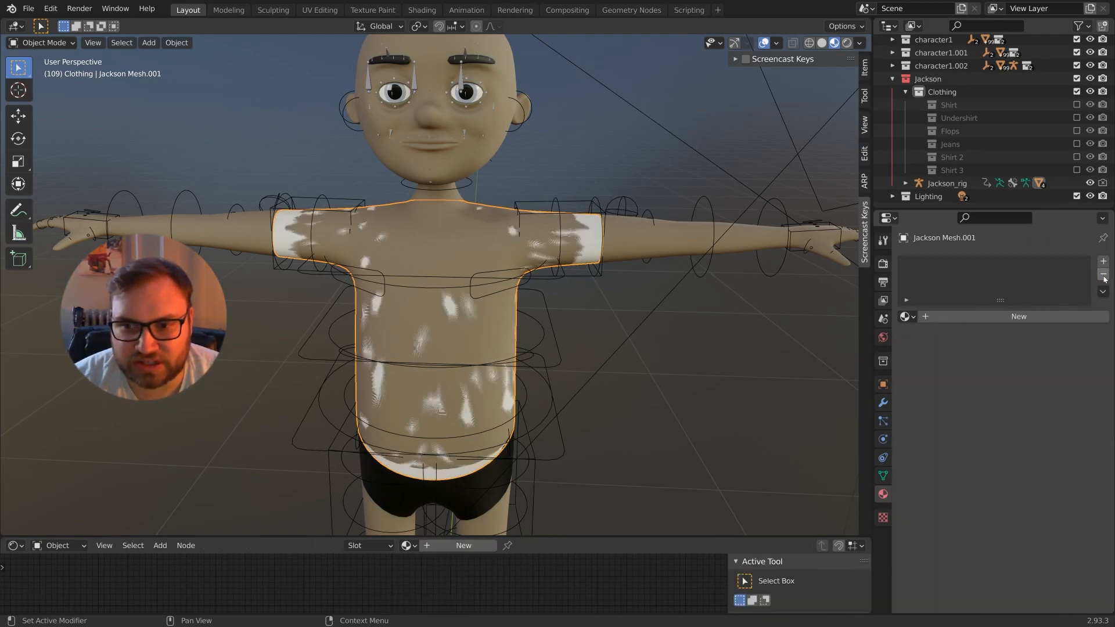
# Select the whole shirt mesh in Edit Mode and push it slightly outward from the body with Shrink/Fatten
pyautogui.moveTo(704, 315); pyautogui.dragTo(636, 291, button='middle')
pyautogui.scroll(5, 538, 306)
pyautogui.scroll(-3, 560, 296)
pyautogui.press('Tab')
pyautogui.press('a')
pyautogui.hotkey('alt', 's')
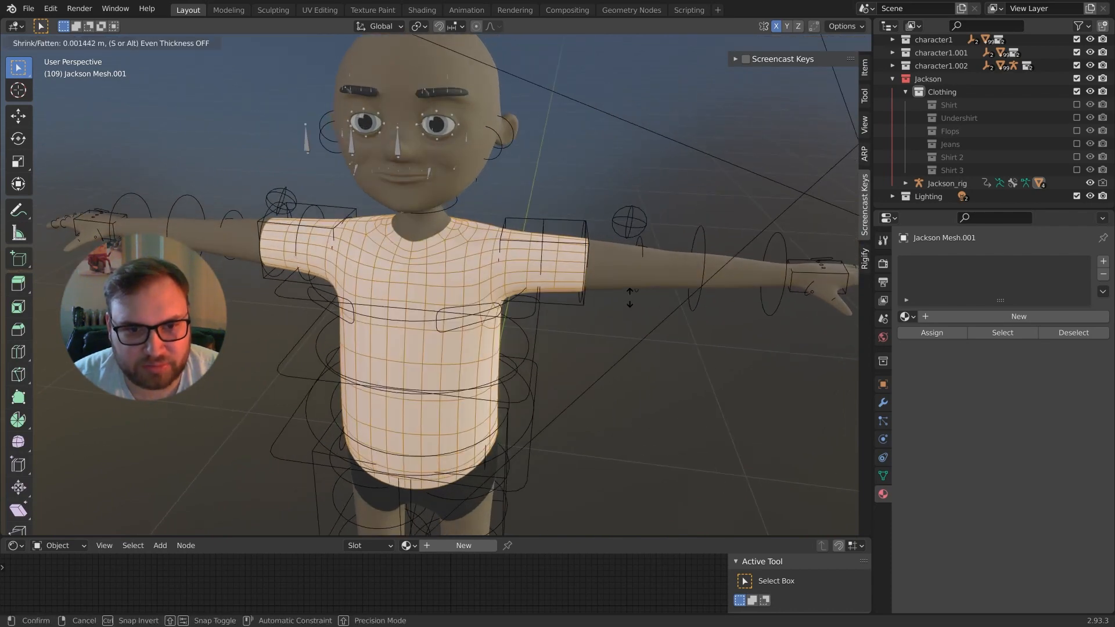
# Fatten the shirt mesh again so it sits clear of the skin, and return to Object Mode
pyautogui.moveTo(622, 273); pyautogui.dragTo(526, 263, button='middle')
pyautogui.scroll(2, 624, 288)
pyautogui.scroll(1, 626, 285)
pyautogui.hotkey('alt', 's')
pyautogui.click(619, 273)
pyautogui.scroll(-3, 590, 261)
pyautogui.scroll(2, 693, 289)
pyautogui.press('Tab')
pyautogui.scroll(-2, 589, 280)
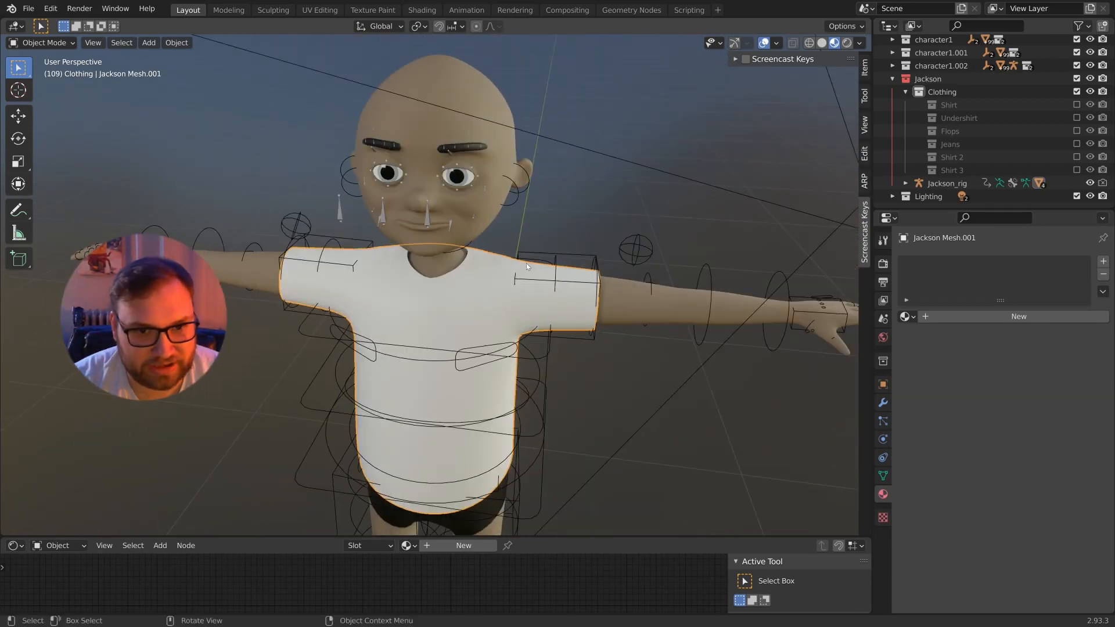
# Include the Shirt collection in the view layer and examine the finished patterned shirt up close
pyautogui.scroll(2, 527, 264)
pyautogui.click(1078, 105)
pyautogui.scroll(2, 601, 187)
pyautogui.moveTo(601, 187); pyautogui.dragTo(489, 217, button='middle')
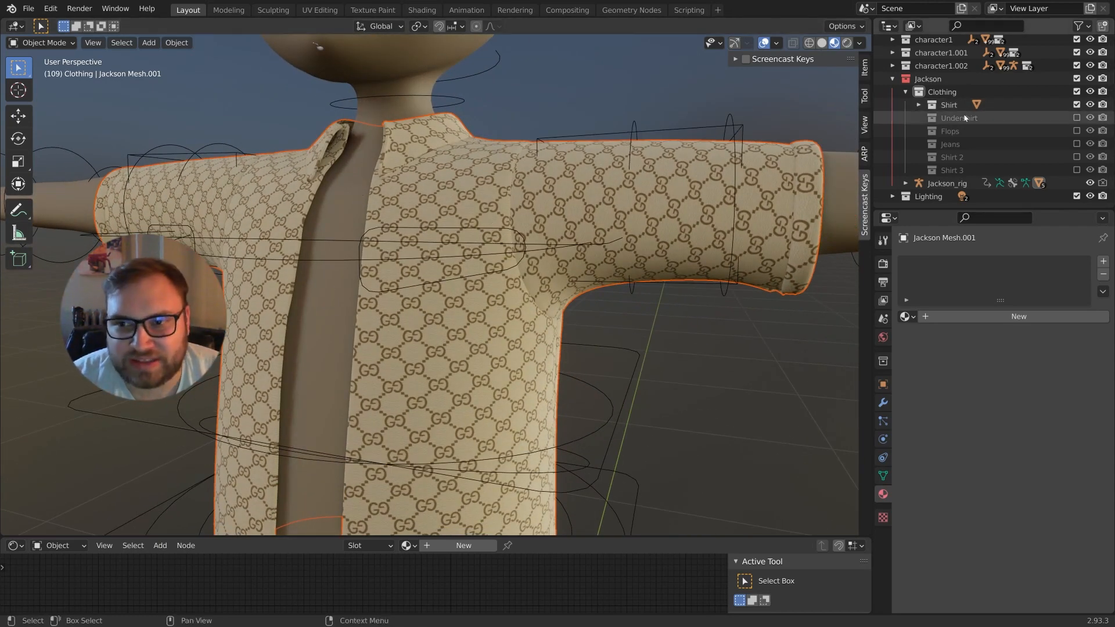
# Show the Undershirt collection by itself, excluding the Shirt collection and hiding the new shirt mesh
pyautogui.click(1076, 117)
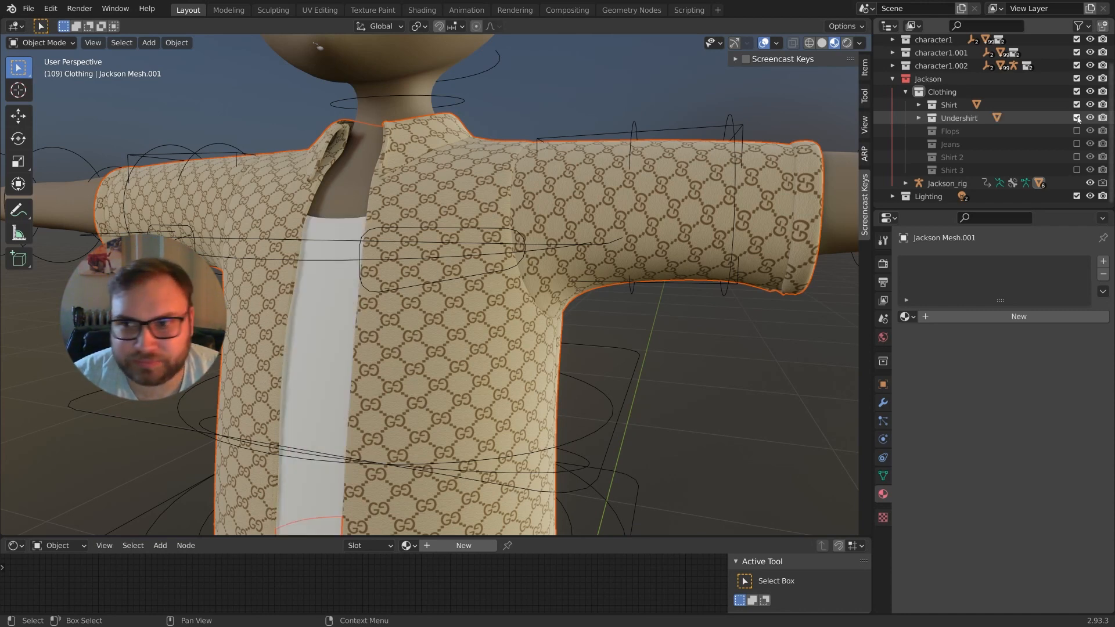
pyautogui.click(1076, 104)
pyautogui.moveTo(726, 128); pyautogui.dragTo(807, 144, button='middle')
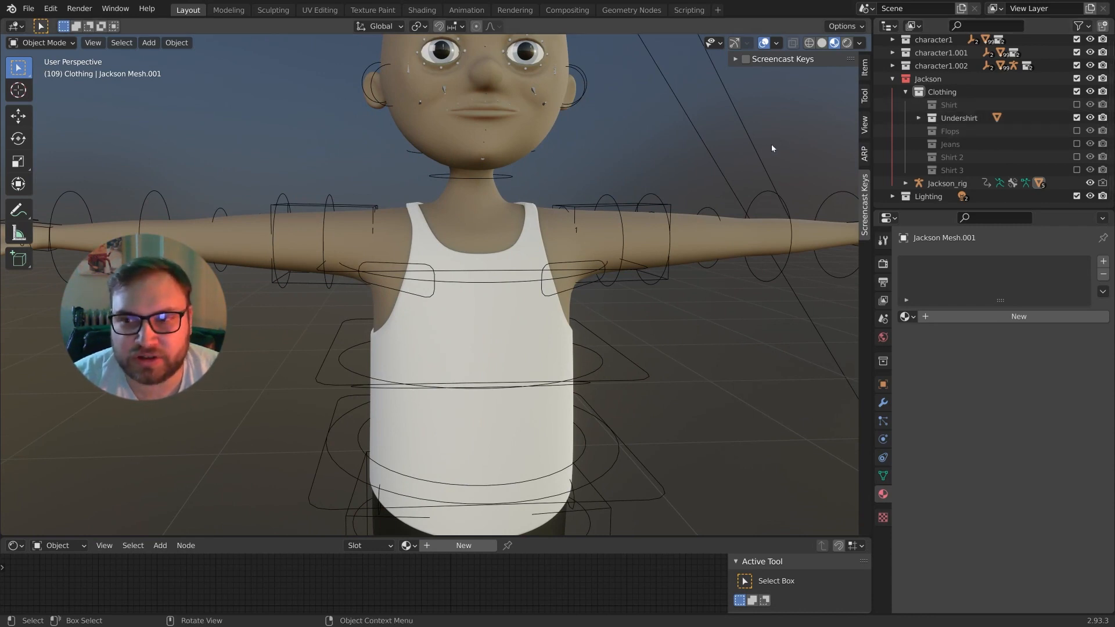
pyautogui.moveTo(771, 149); pyautogui.dragTo(757, 163, button='middle')
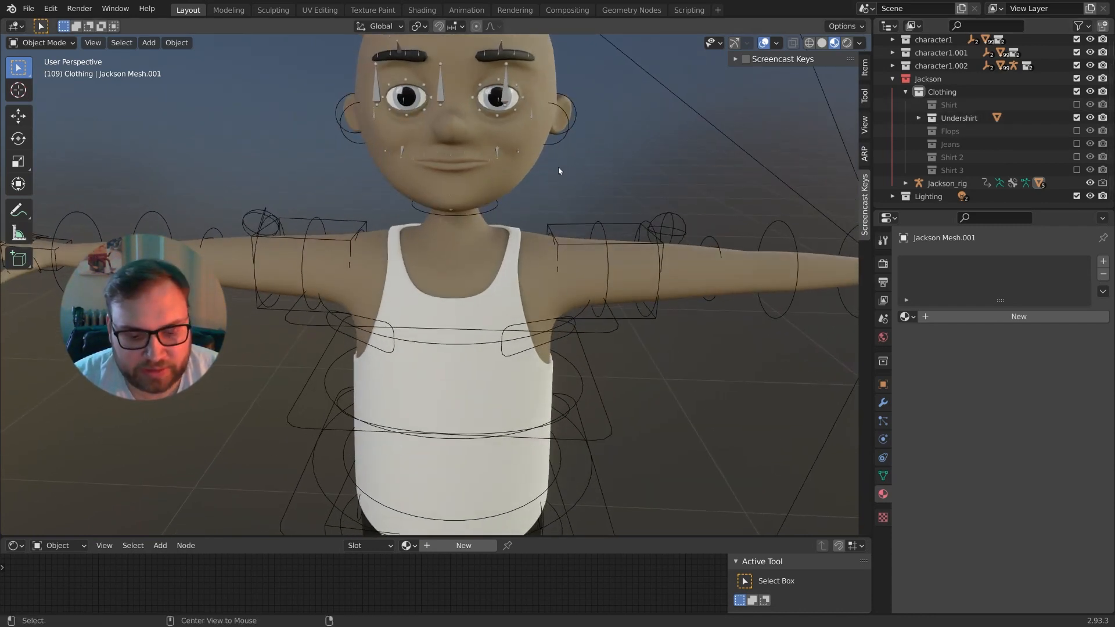
# Unhide the new white shirt mesh and inspect how it covers the undershirt
pyautogui.hotkey('alt', 'h')
pyautogui.scroll(3, 558, 151)
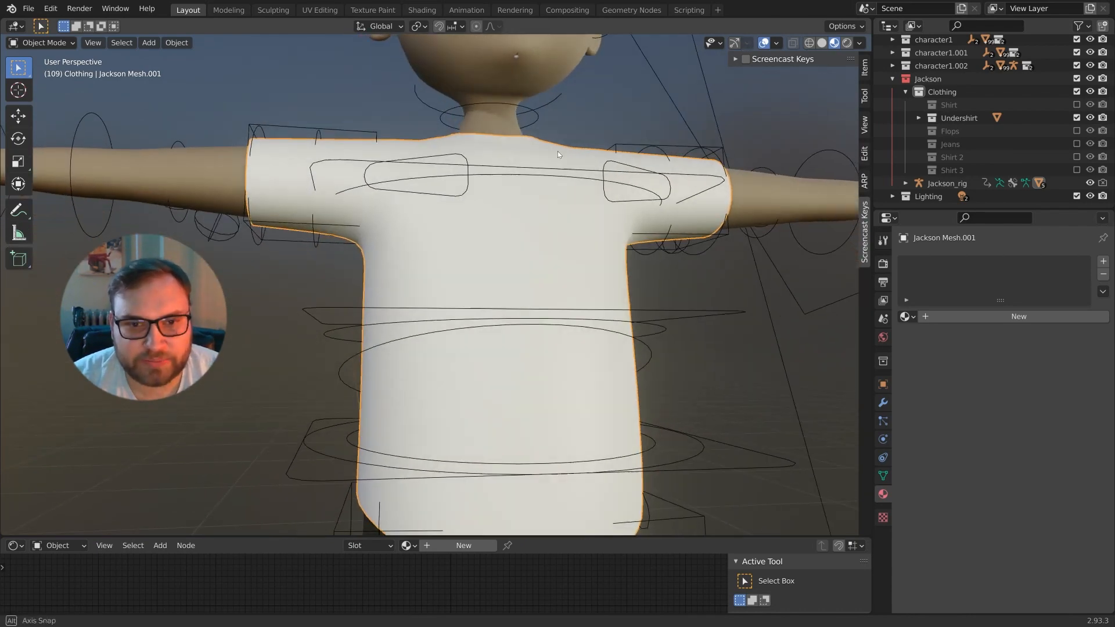
pyautogui.moveTo(560, 162); pyautogui.dragTo(575, 167, button='middle')
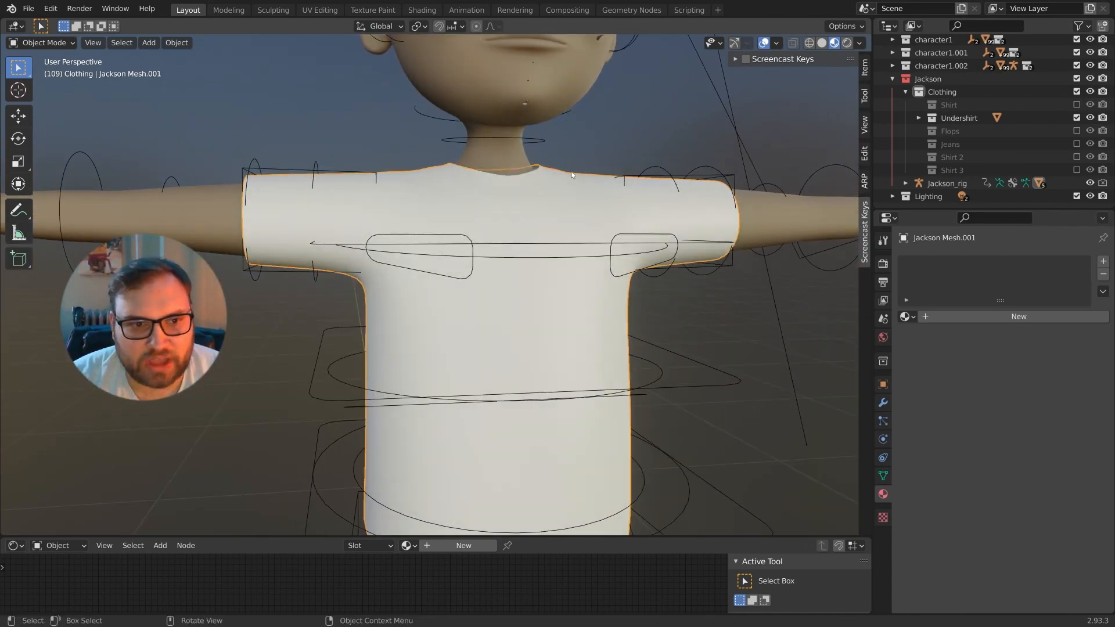
# Open the shirt's front by selecting the vertical edge loop down its centre and deleting the vertices
pyautogui.press('Tab')
pyautogui.scroll(-3, 576, 173)
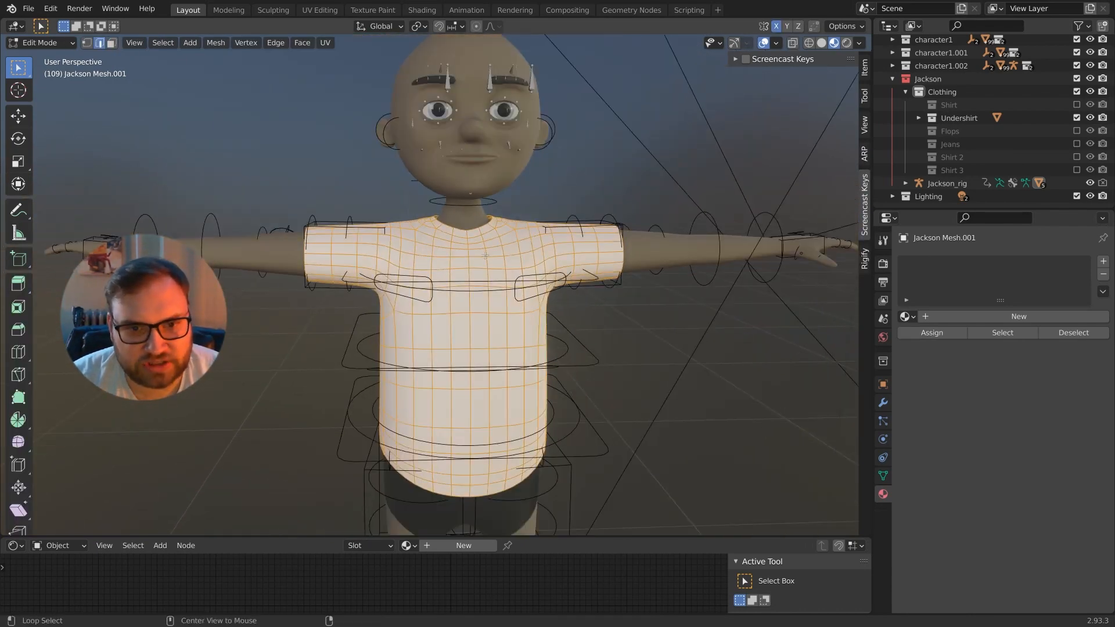
pyautogui.hotkey('alt', 'a')
pyautogui.press('x')
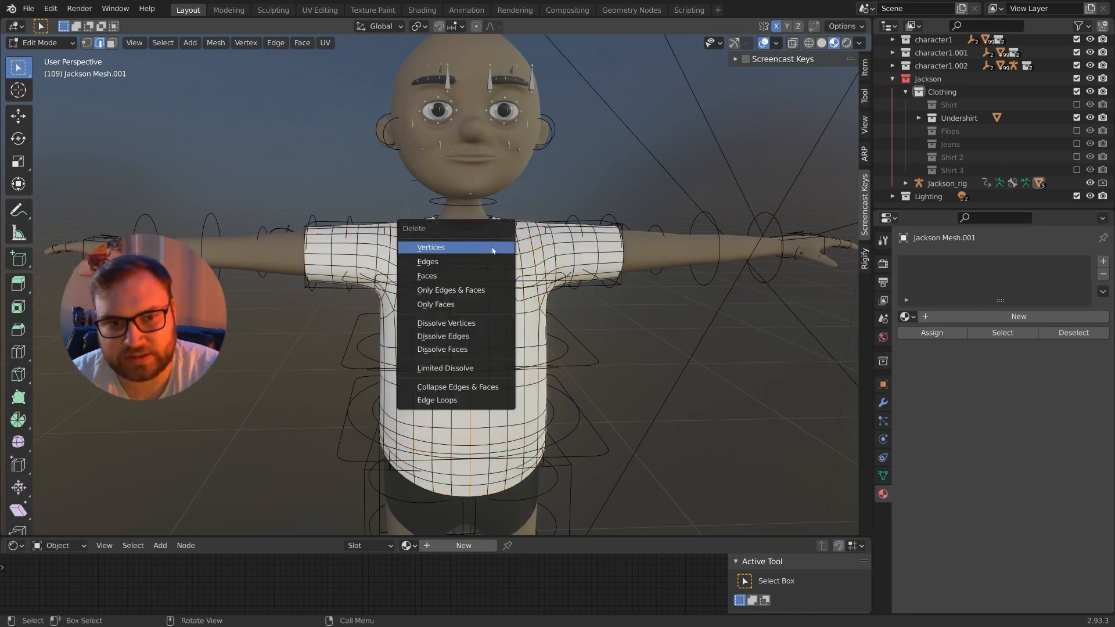
pyautogui.click(492, 248)
# Select the entire open shirt mesh and fatten it by about 0.00057 m
pyautogui.moveTo(492, 248); pyautogui.dragTo(551, 229, button='middle')
pyautogui.scroll(3, 495, 253)
pyautogui.press('a')
pyautogui.click(561, 228)
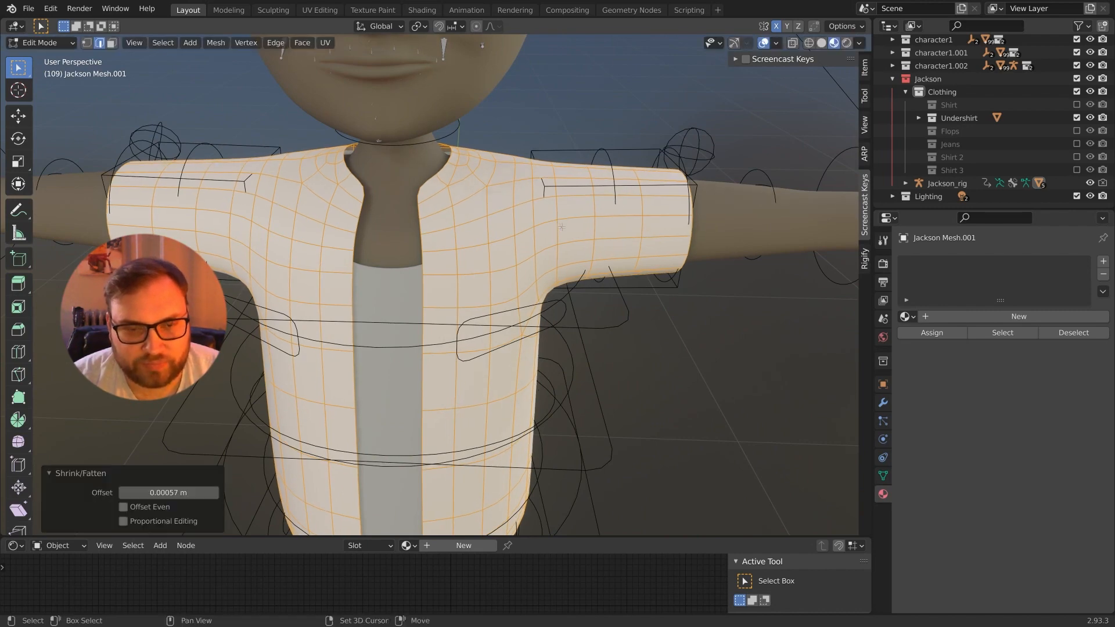
# Exclude the Undershirt collection and shrink the shirt mesh toward the body with a Shrink/Fatten offset of about -0.00583 m
pyautogui.click(1076, 117)
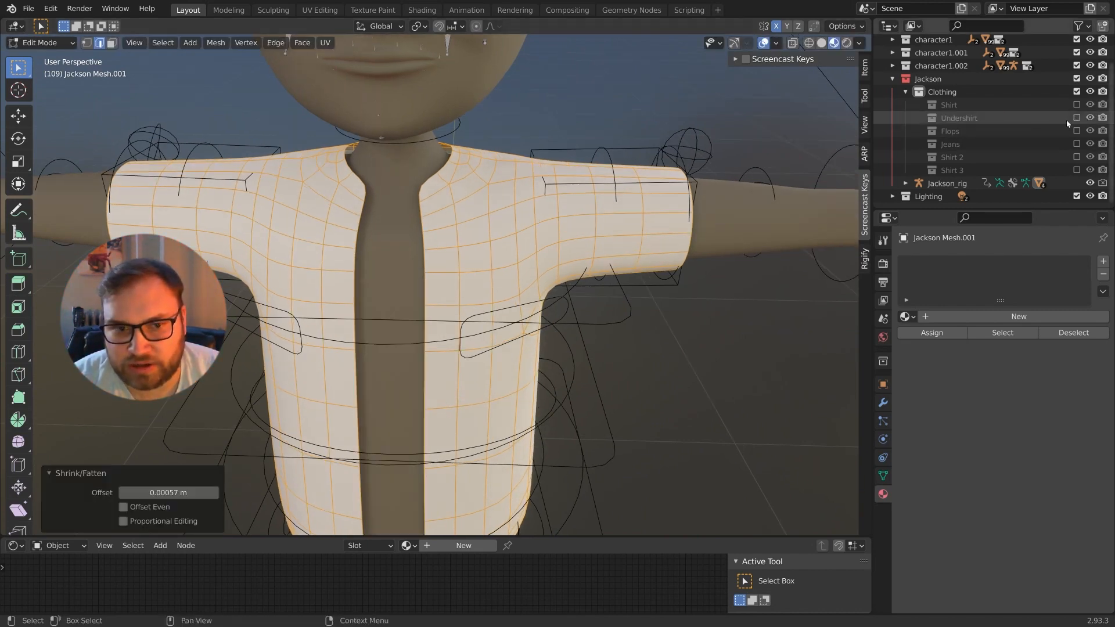
pyautogui.moveTo(650, 233); pyautogui.dragTo(662, 228, button='middle')
pyautogui.hotkey('alt', 's')
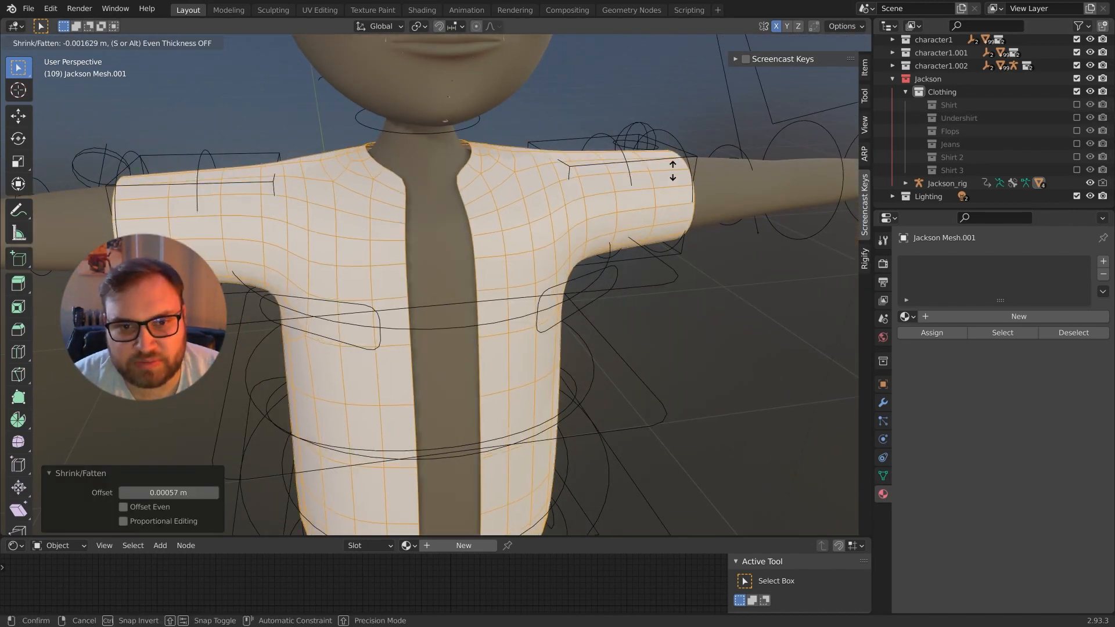
pyautogui.moveTo(593, 183); pyautogui.dragTo(627, 173, button='middle')
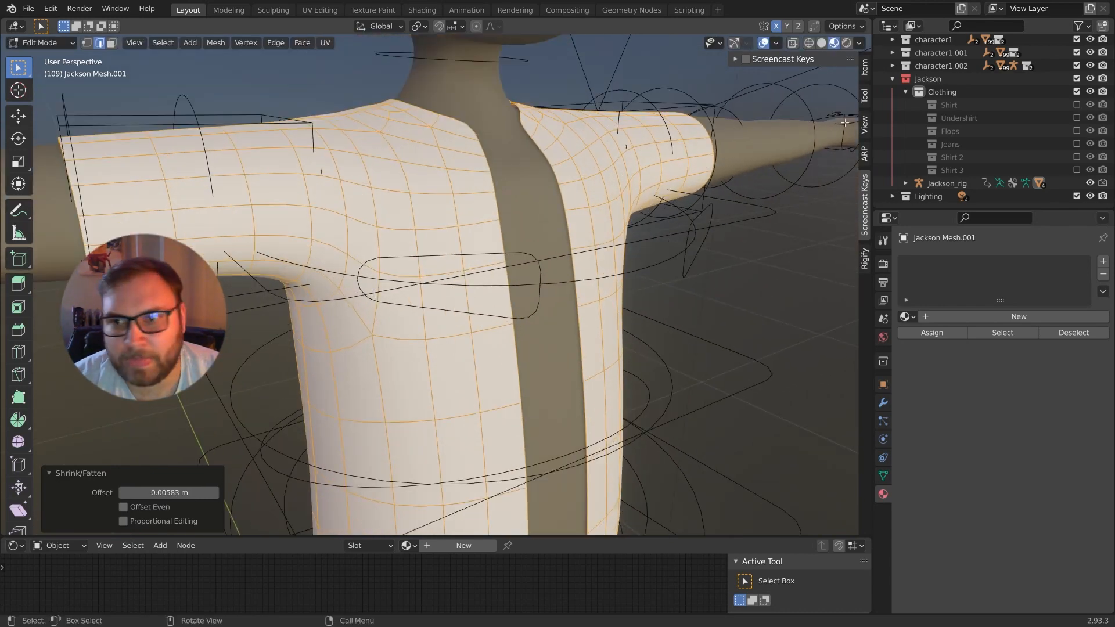
# Include the Undershirt collection again and check how it overlaps the shrunken shirt mesh
pyautogui.click(1077, 118)
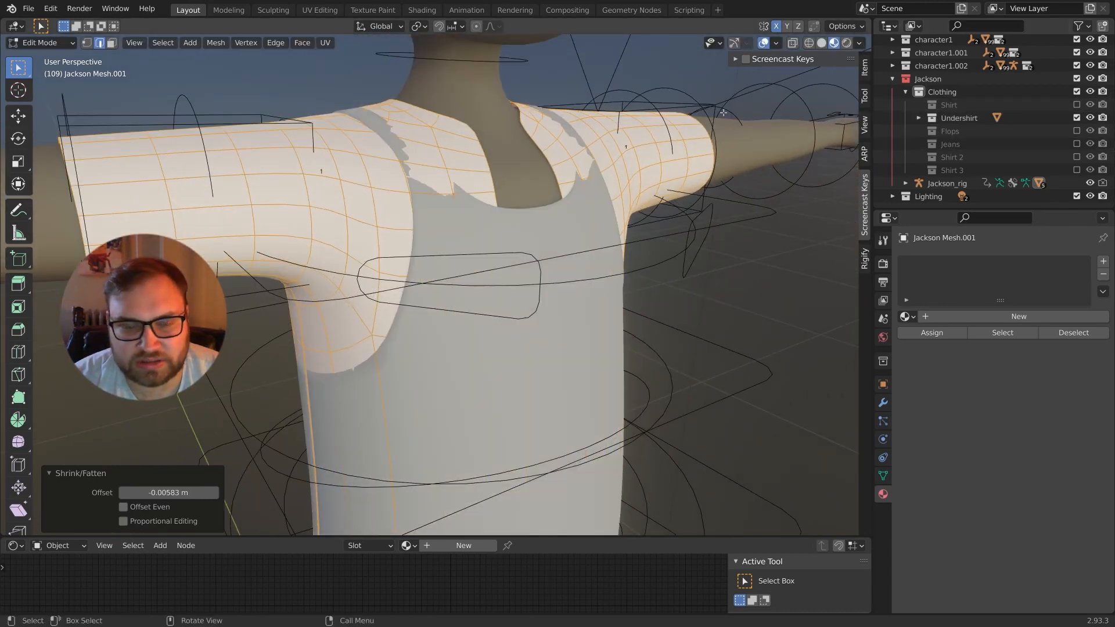
pyautogui.scroll(-4, 727, 137)
pyautogui.moveTo(727, 137); pyautogui.dragTo(658, 117, button='middle')
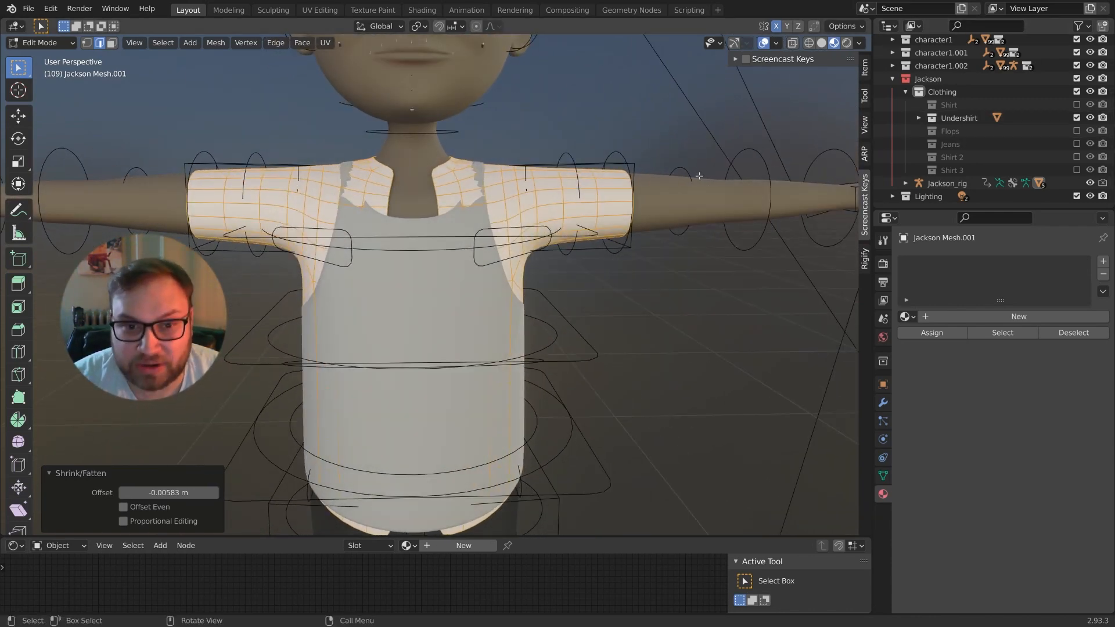
# Fatten the whole selected shirt mesh by about 0.00449 m so that it covers the undershirt
pyautogui.click(664, 173)
pyautogui.moveTo(531, 127); pyautogui.dragTo(554, 184, button='middle')
pyautogui.scroll(1, 557, 184)
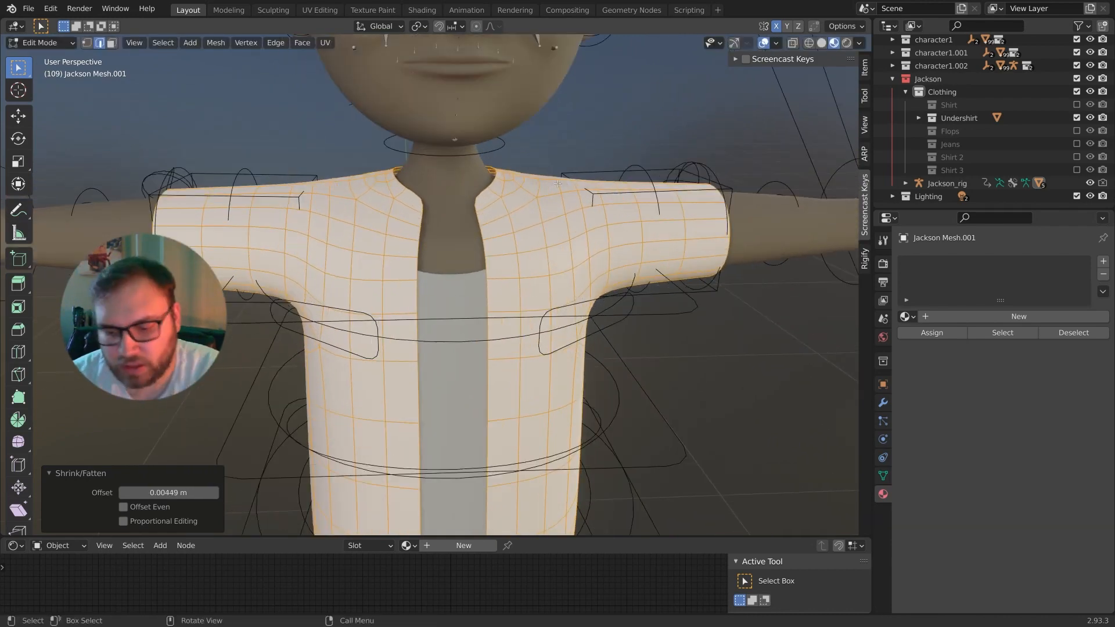
# Delete the vertices of the shirt half on the character's right side, using a front wireframe view
pyautogui.press('KP_1')
pyautogui.scroll(-3, 493, 185)
pyautogui.press('z')
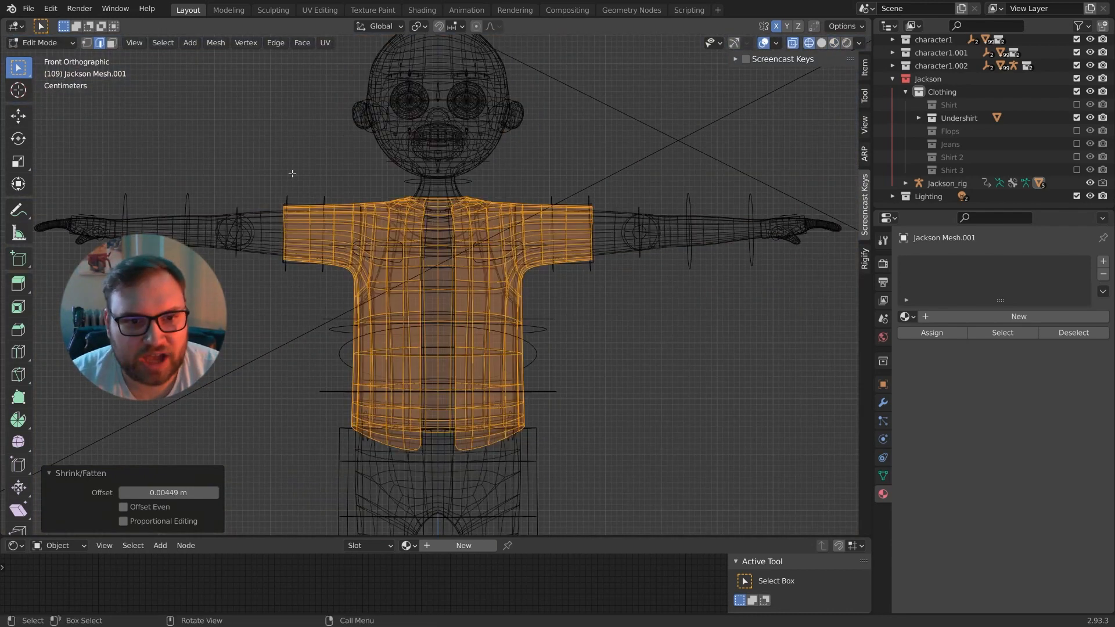
pyautogui.click(240, 163)
pyautogui.moveTo(290, 269); pyautogui.dragTo(431, 461)
pyautogui.press('x')
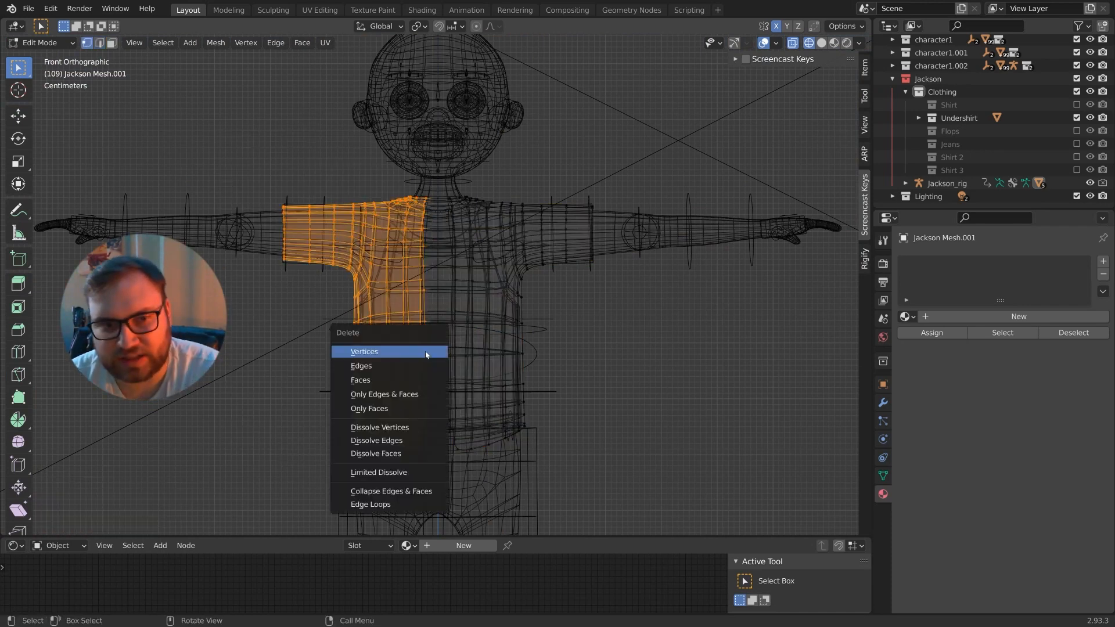
pyautogui.click(425, 351)
# Add an X-axis Mirror modifier to the half shirt and place it above the Subdivision modifier
pyautogui.press('Tab')
pyautogui.click(884, 403)
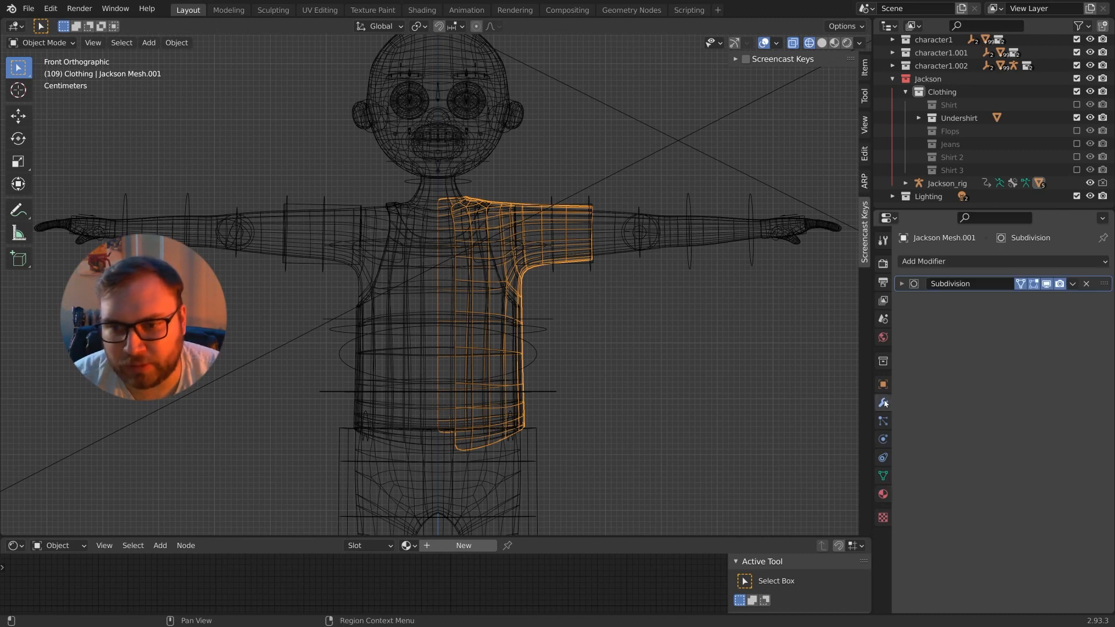
pyautogui.click(945, 261)
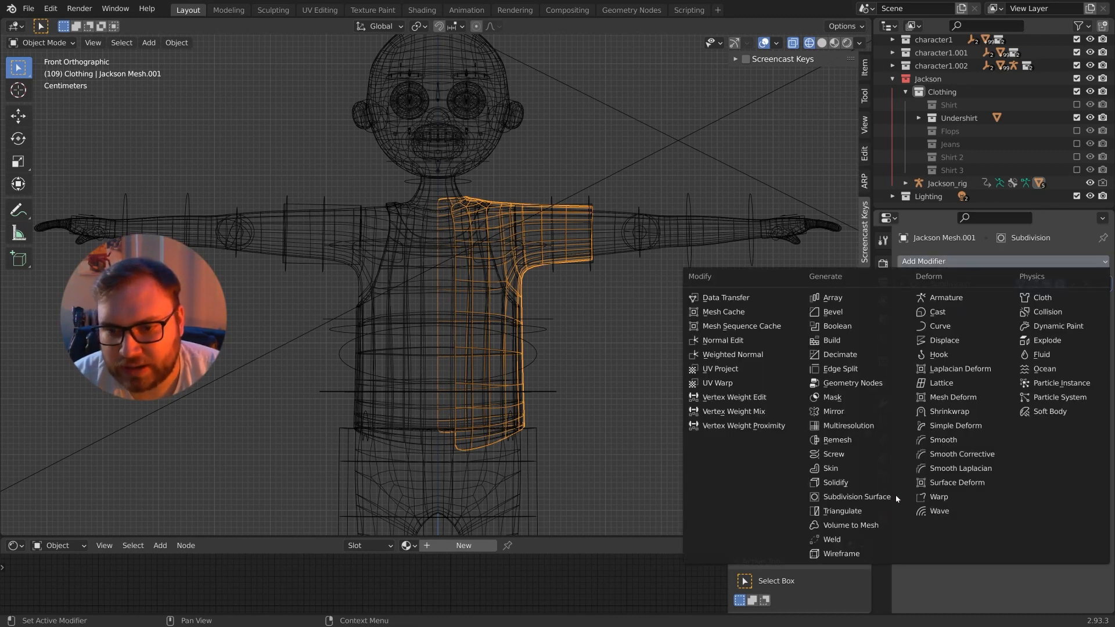
pyautogui.click(869, 412)
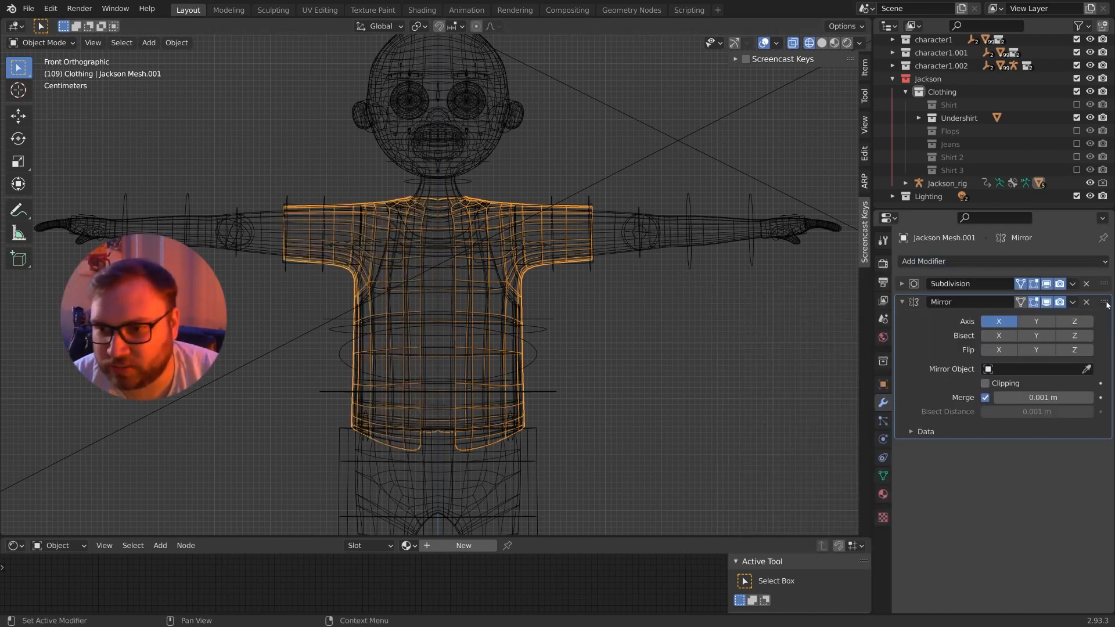
pyautogui.moveTo(1108, 305); pyautogui.dragTo(1106, 284)
pyautogui.click(903, 283)
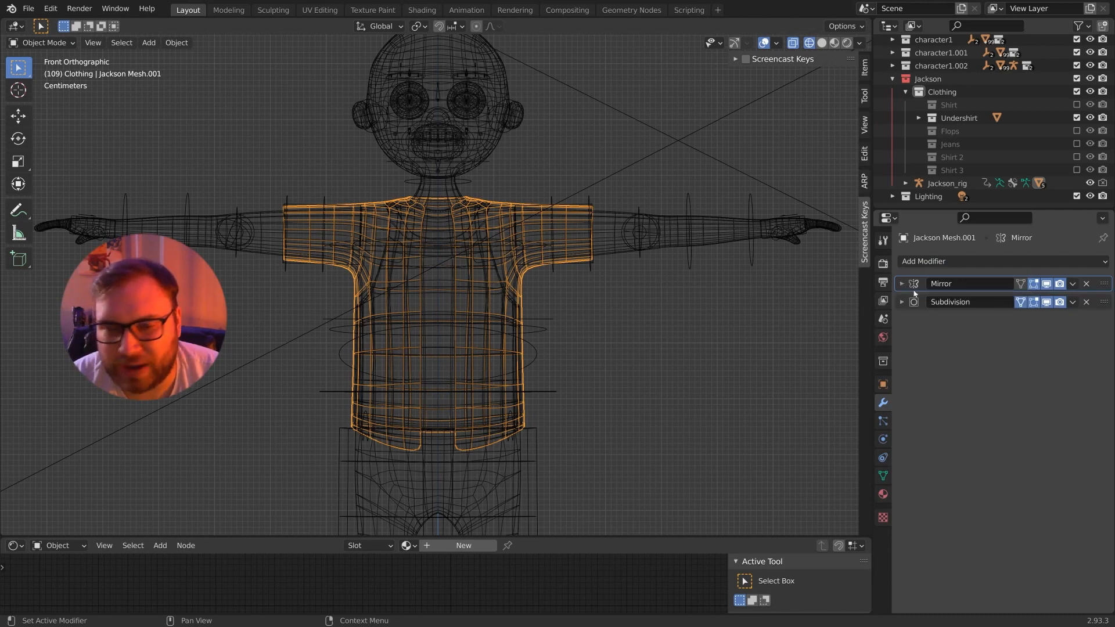
# Raise the shirt's neckline edge by about 0.0078 m along Z and scale it around the neck
pyautogui.hotkey('shift', 'z')
pyautogui.moveTo(398, 241); pyautogui.dragTo(535, 224, button='middle')
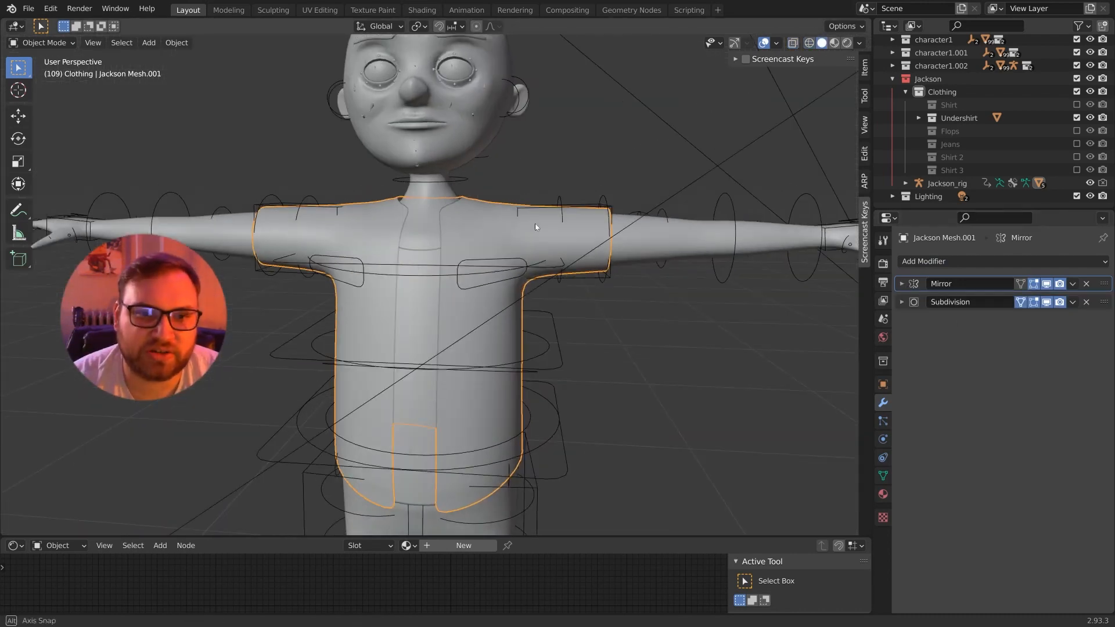
pyautogui.scroll(10, 535, 224)
pyautogui.press('Tab')
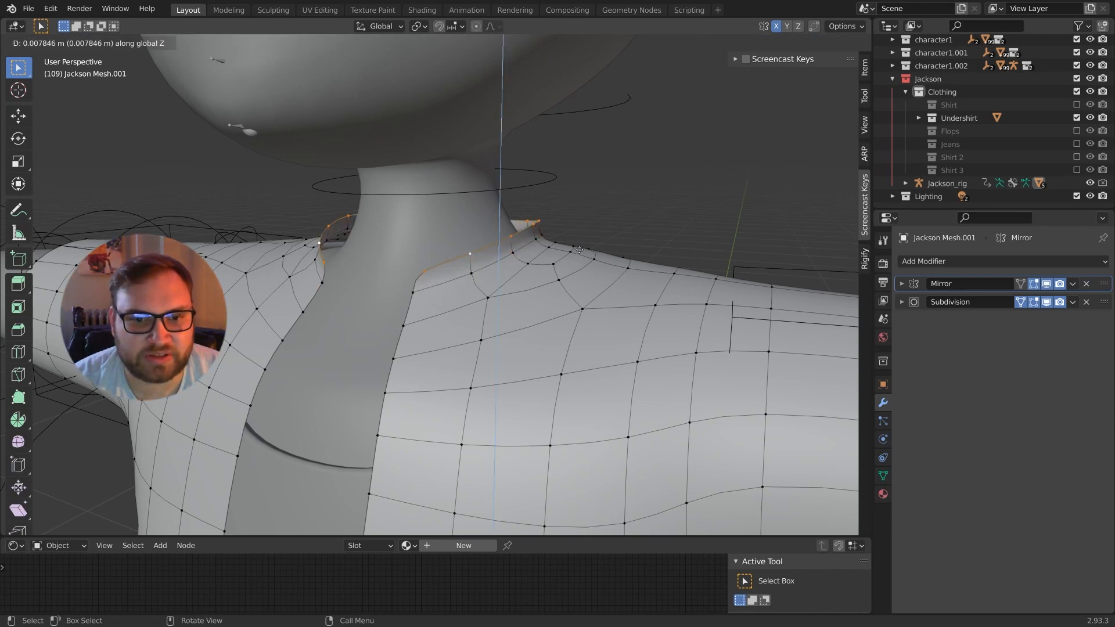
pyautogui.click(580, 249)
pyautogui.press('s')
pyautogui.click(629, 256)
pyautogui.moveTo(629, 256); pyautogui.dragTo(538, 251, button='middle')
pyautogui.press('y')
pyautogui.click(540, 252)
# Extrude the neckline edge, scale it to about 1.098, and lower it about 0.0057 m along Z as a folded collar
pyautogui.press('e')
pyautogui.press('z')
pyautogui.click(553, 277)
pyautogui.press('s')
pyautogui.click(570, 281)
pyautogui.press('g')
pyautogui.press('z')
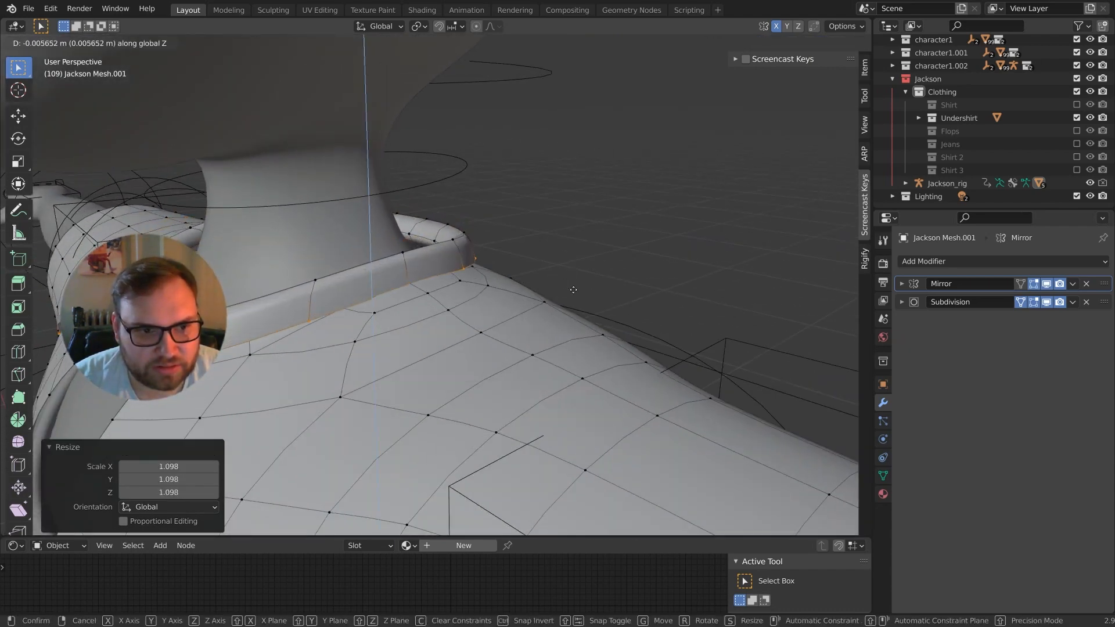
pyautogui.click(573, 289)
# Try to scale the collar's folded outer edge along X to about 0.684
pyautogui.moveTo(572, 286); pyautogui.dragTo(526, 249, button='middle')
pyautogui.press('s')
pyautogui.press('x')
pyautogui.click(511, 250)
pyautogui.press('s')
pyautogui.press('x')
pyautogui.click(529, 248)
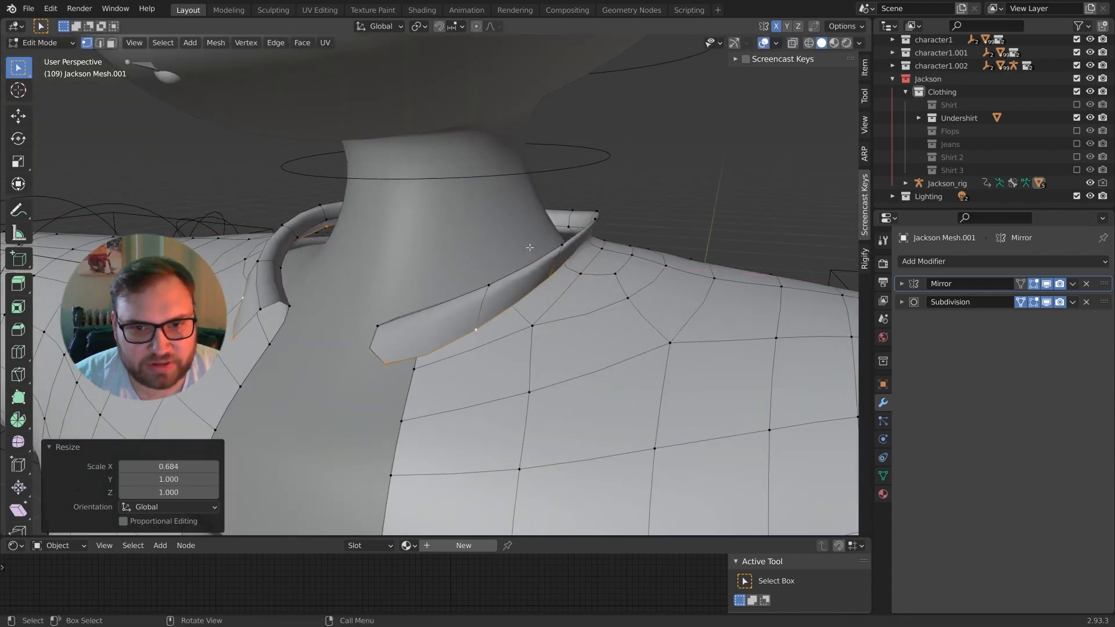
pyautogui.hotkey('ctrl', 'z')
# Shift the collar's outer edge along X, and raise its upper fold loop and narrow it along X
pyautogui.press('g')
pyautogui.press('x')
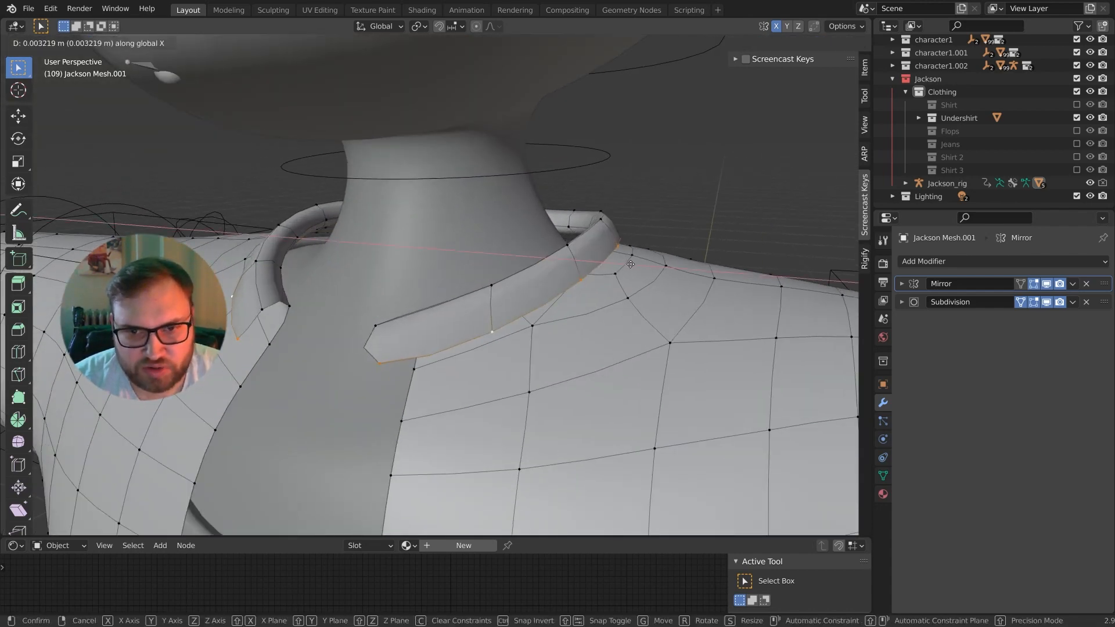
pyautogui.click(634, 264)
pyautogui.keyDown('alt'); pyautogui.click(562, 250); pyautogui.keyUp('alt')
pyautogui.press('g')
pyautogui.press('z')
pyautogui.click(563, 239)
pyautogui.press('s')
pyautogui.press('x')
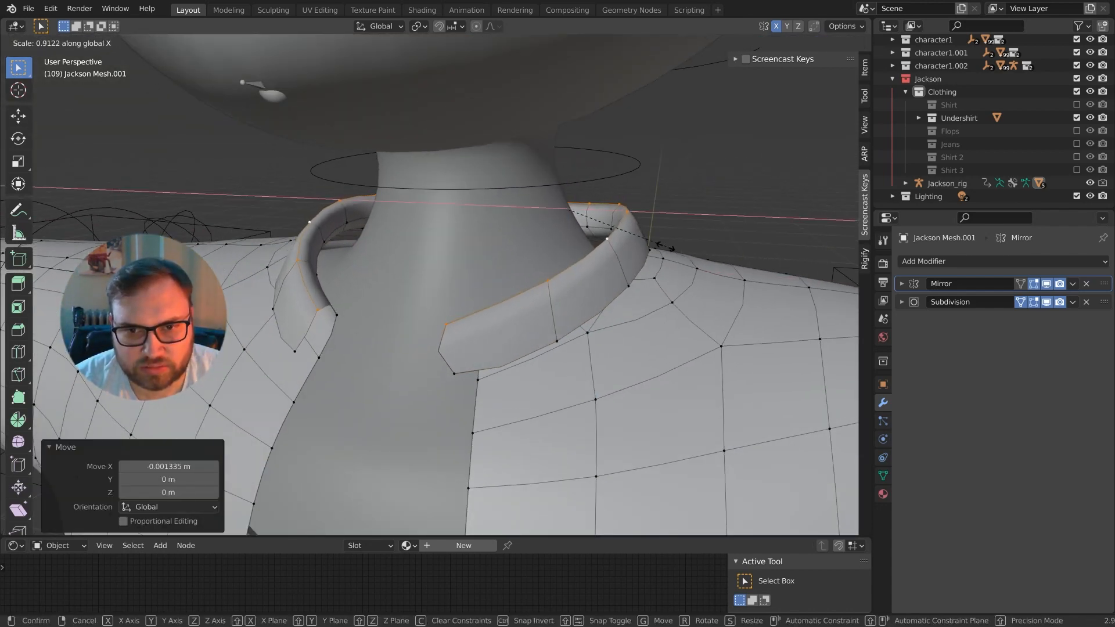
# Move the collar's outer edge along Z and enlarge it to about 1.137 to widen the folded flap
pyautogui.press('g')
pyautogui.press('z')
pyautogui.press('s')
pyautogui.click(545, 262)
pyautogui.moveTo(546, 261); pyautogui.dragTo(517, 264, button='middle')
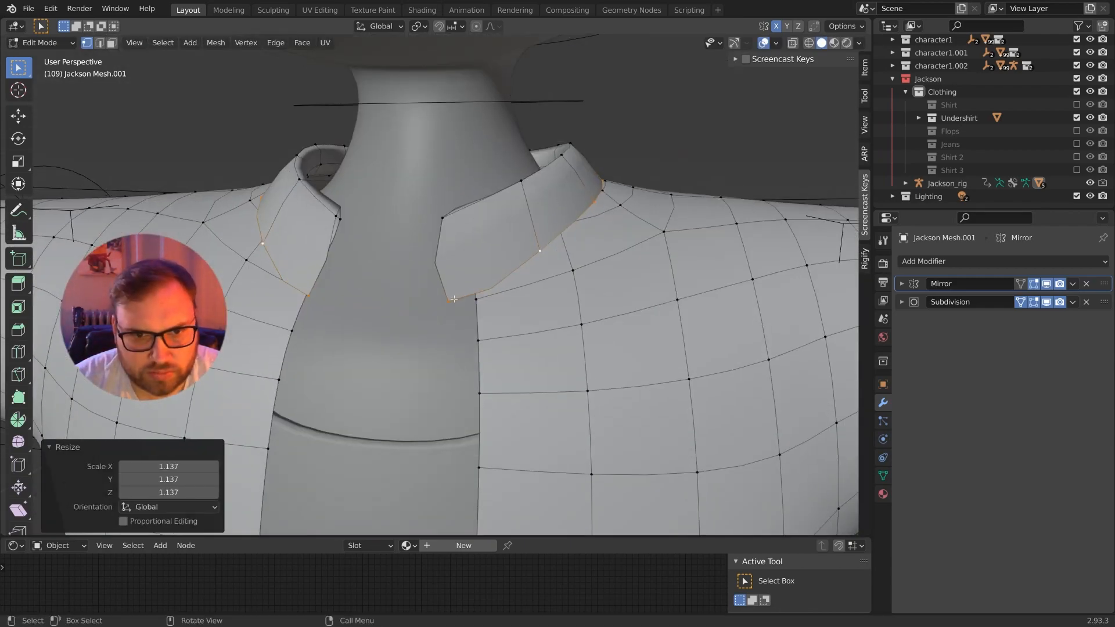
# Move the vertices at the front end of the collar's outer edge outward to shape a pointed flap
pyautogui.click(466, 302)
pyautogui.press('g')
pyautogui.click(511, 299)
pyautogui.click(552, 214)
pyautogui.press('g')
pyautogui.click(577, 206)
pyautogui.moveTo(650, 241); pyautogui.dragTo(575, 245, button='middle')
pyautogui.scroll(5, 557, 244)
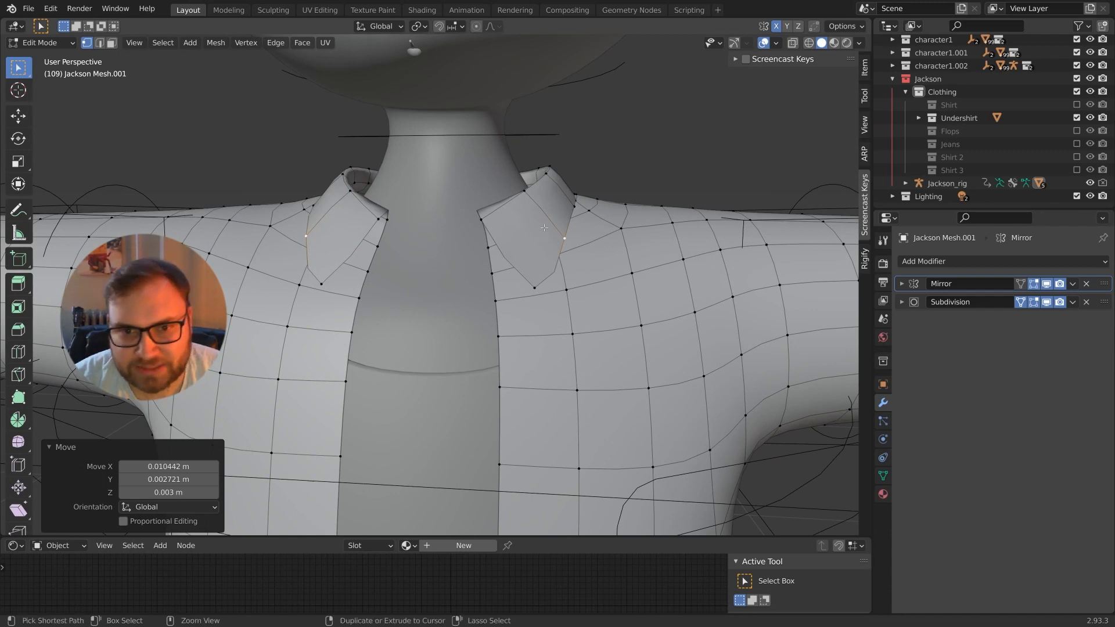
# Add one loop cut along the length of the collar flap at factor -0.395 and move it slightly inward and down
pyautogui.click(545, 218)
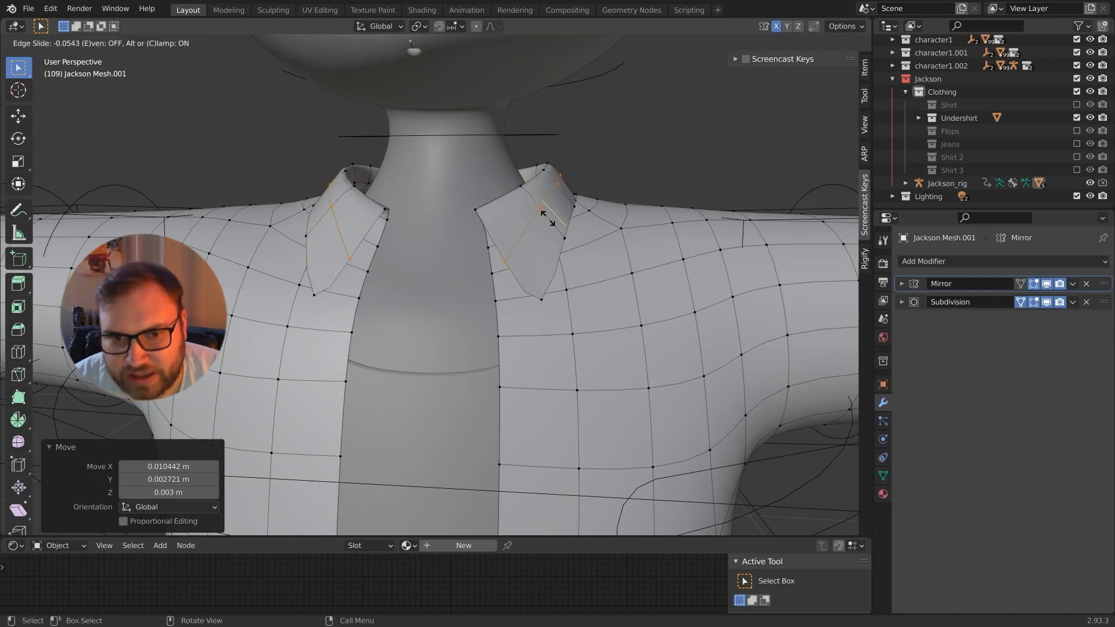
pyautogui.click(554, 227)
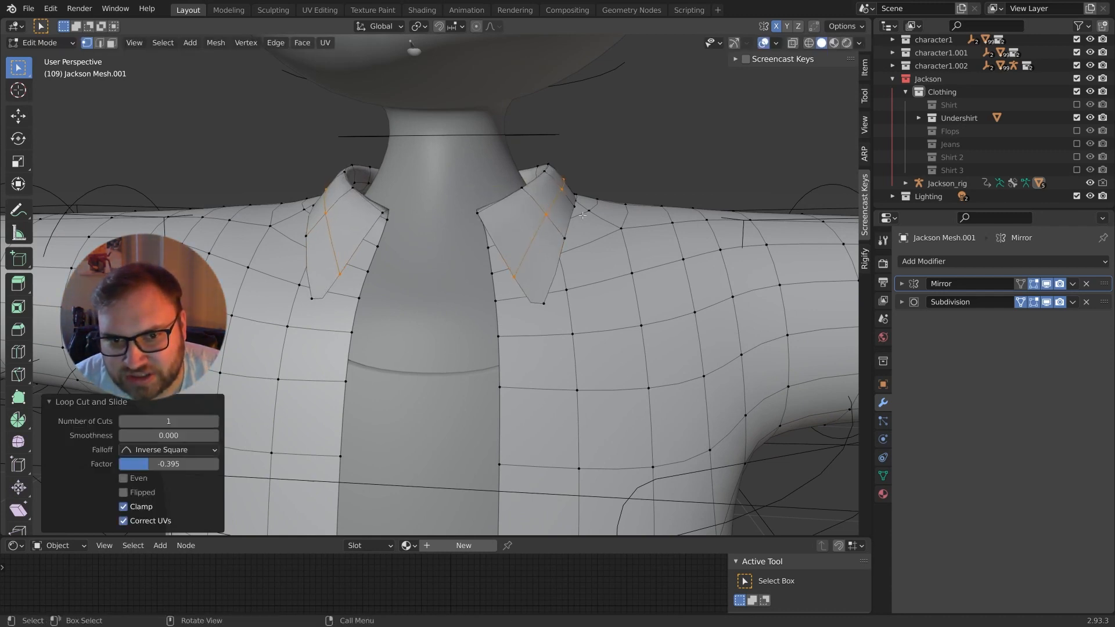
pyautogui.press('g')
pyautogui.click(576, 218)
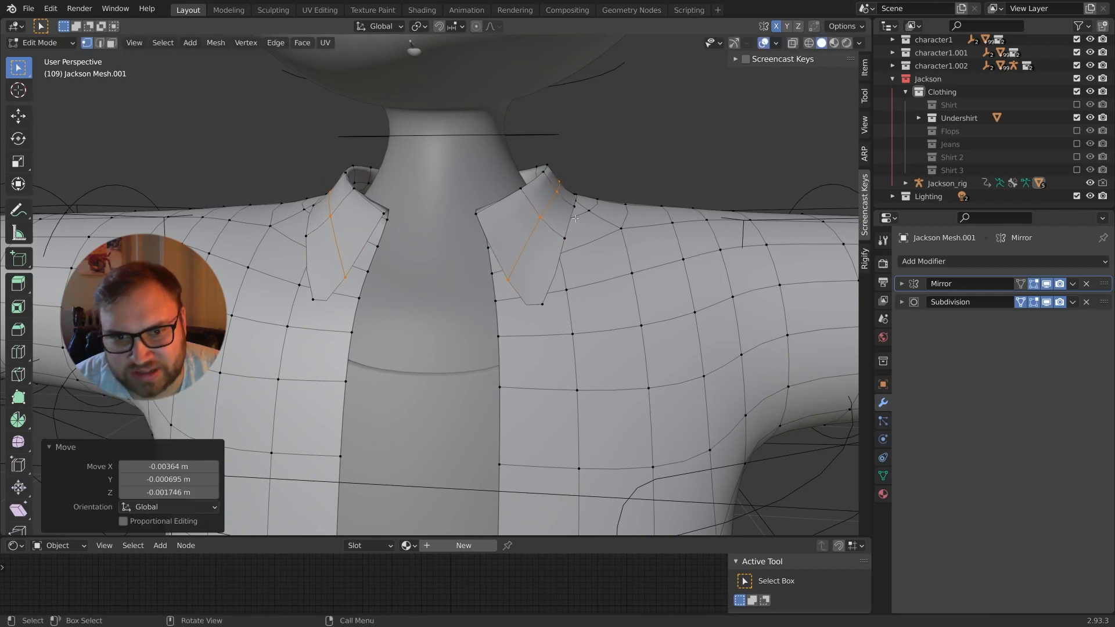
# Reposition the collar's outer-edge vertices over the shoulder, lowering one by about 0.0043 m and another by about 0.0012 m
pyautogui.moveTo(576, 219); pyautogui.dragTo(457, 199, button='middle')
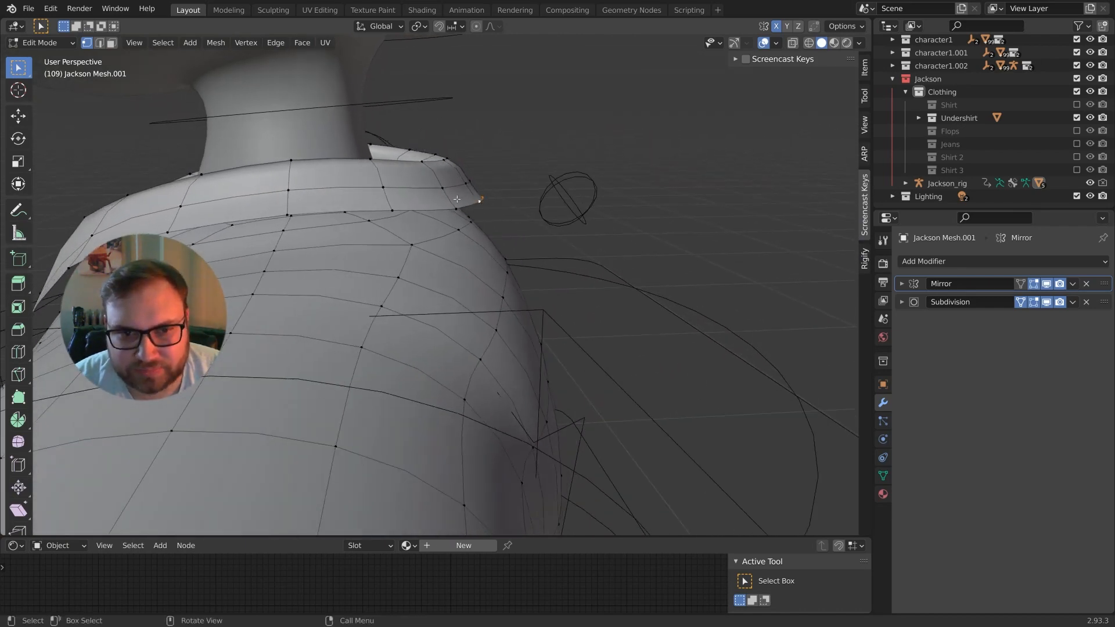
pyautogui.press('g')
pyautogui.press('z')
pyautogui.click(495, 192)
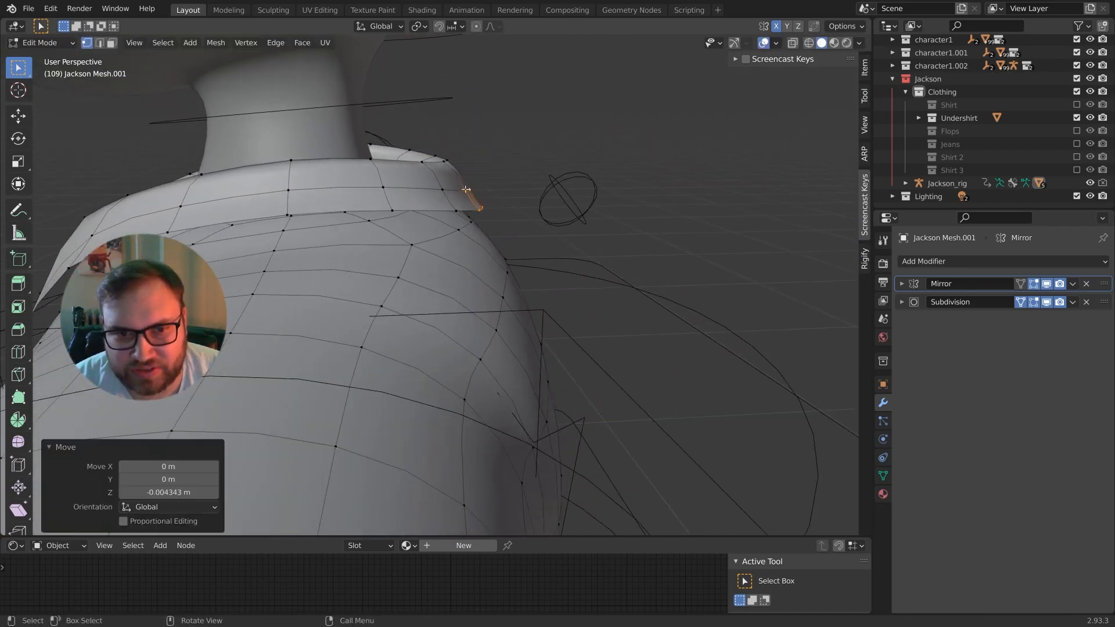
pyautogui.click(475, 188)
pyautogui.press('g')
pyautogui.click(472, 187)
pyautogui.click(458, 211)
pyautogui.press('g')
pyautogui.press('z')
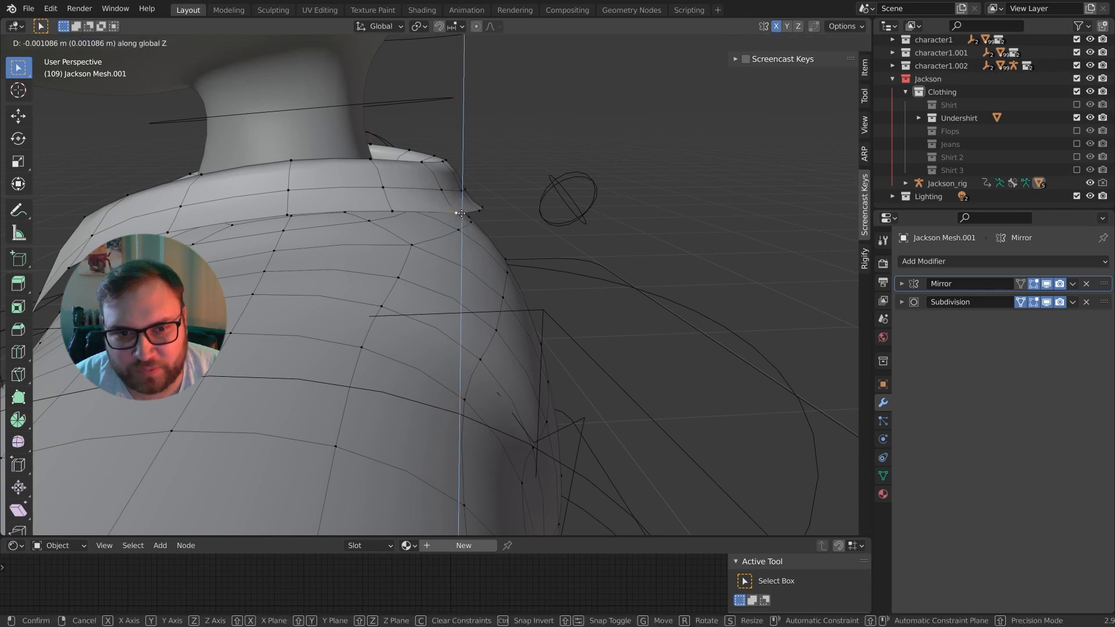
pyautogui.click(459, 213)
pyautogui.moveTo(458, 213); pyautogui.dragTo(565, 194, button='middle')
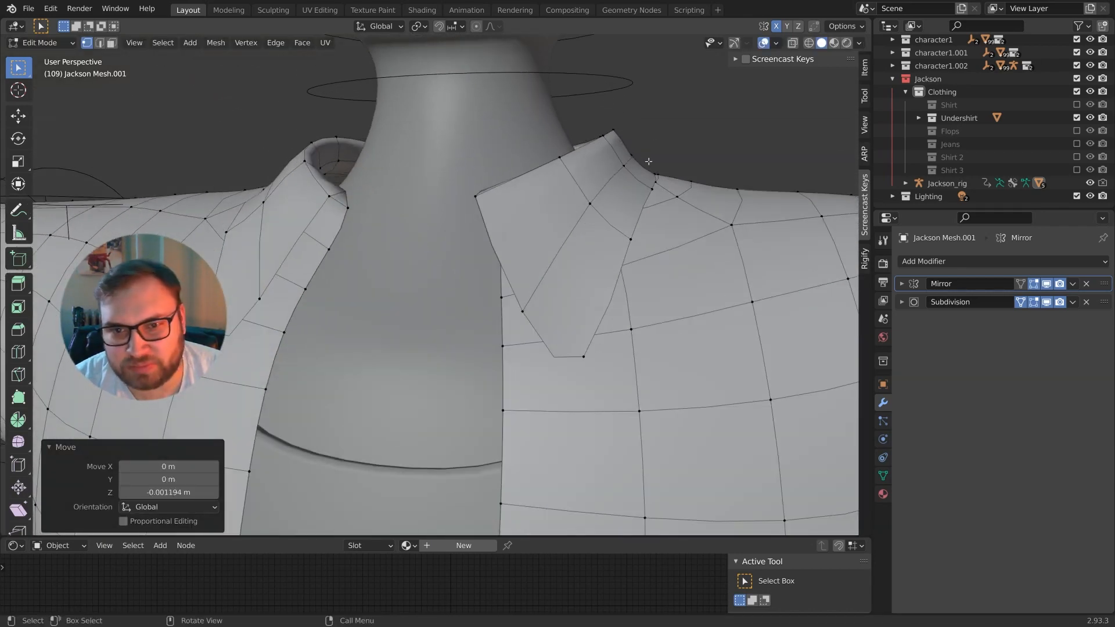
# Move the vertices on the side of the collar flap to smooth its shape, checking the result in Object Mode
pyautogui.keyDown('shift'); pyautogui.moveTo(647, 170); pyautogui.dragTo(508, 236, button='middle'); pyautogui.keyUp('shift')
pyautogui.click(574, 225)
pyautogui.press('g')
pyautogui.click(563, 232)
pyautogui.press('Tab')
pyautogui.scroll(-4, 561, 236)
pyautogui.press('Tab')
pyautogui.scroll(4, 560, 236)
pyautogui.press('g')
pyautogui.click(473, 245)
# Adjust the collar vertices at the top of the shoulder, lowering one by about 0.00215 m along Z
pyautogui.press('g')
pyautogui.press('z')
pyautogui.click(510, 219)
pyautogui.click(493, 236)
pyautogui.press('g')
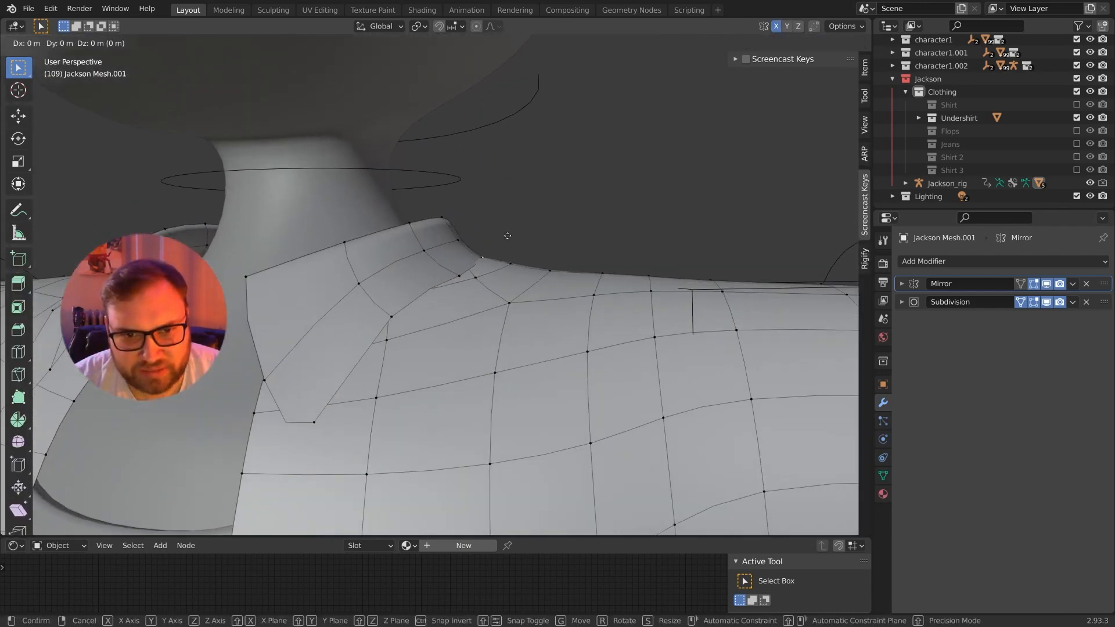
pyautogui.click(508, 241)
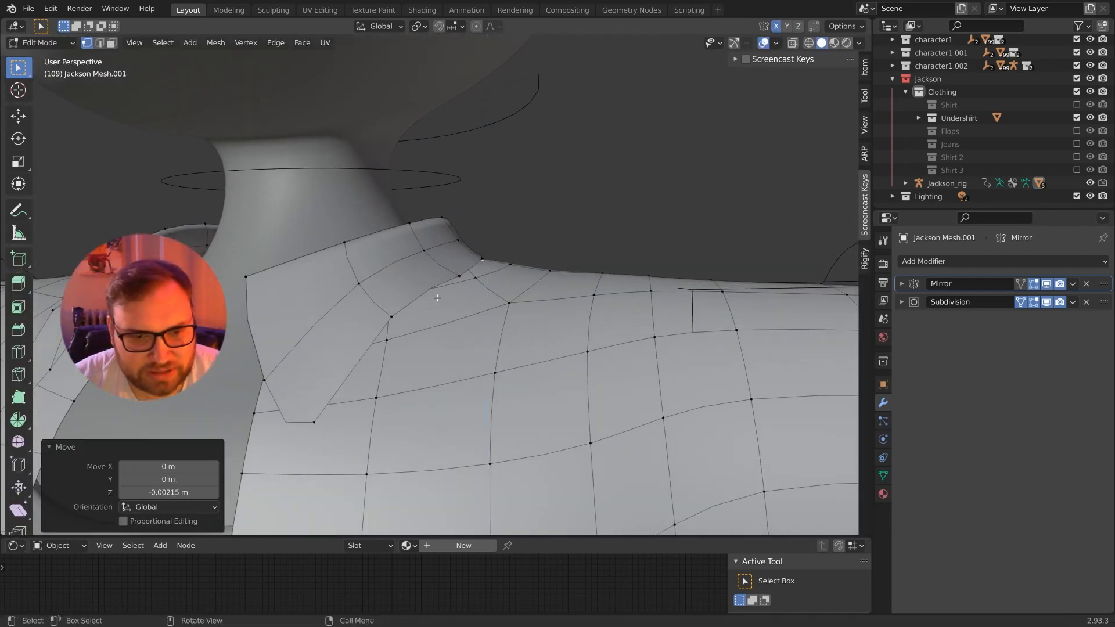
# Move the vertex on the collar flap's outer side and the vertex near its tip outward and down
pyautogui.click(392, 317)
pyautogui.moveTo(391, 316); pyautogui.dragTo(433, 351, button='middle')
pyautogui.press('g')
pyautogui.click(447, 363)
pyautogui.moveTo(500, 331); pyautogui.dragTo(447, 289, button='middle')
pyautogui.press('g')
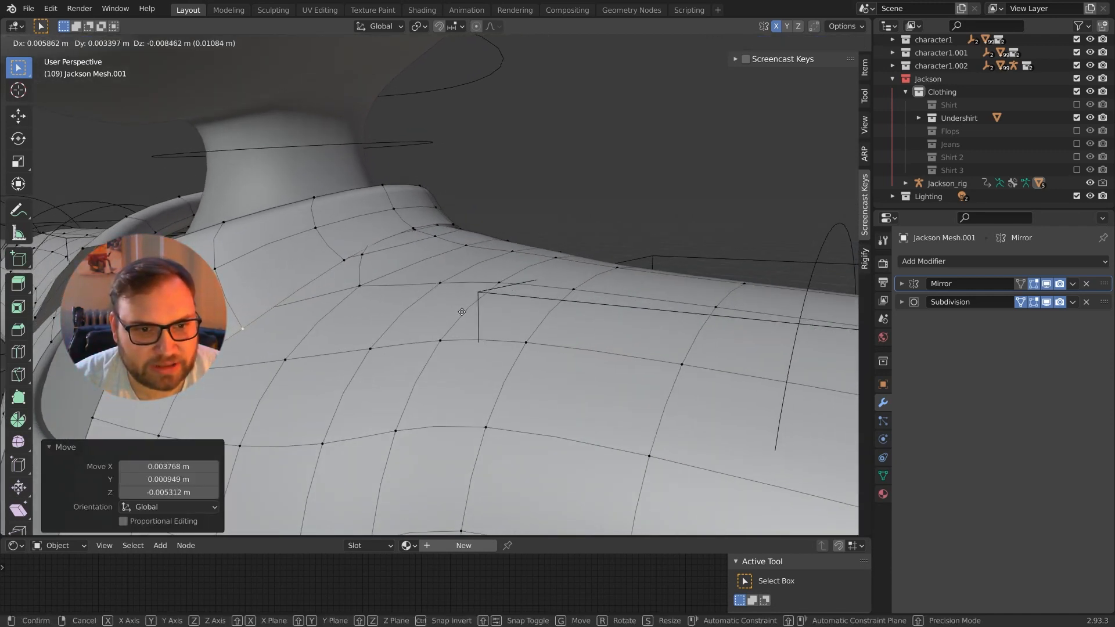
pyautogui.click(460, 309)
# Raise the collar's lower-edge vertex at the shoulder by about 0.0013 m and adjust its neighbouring vertices along Z
pyautogui.click(414, 229)
pyautogui.press('g')
pyautogui.press('z')
pyautogui.click(430, 225)
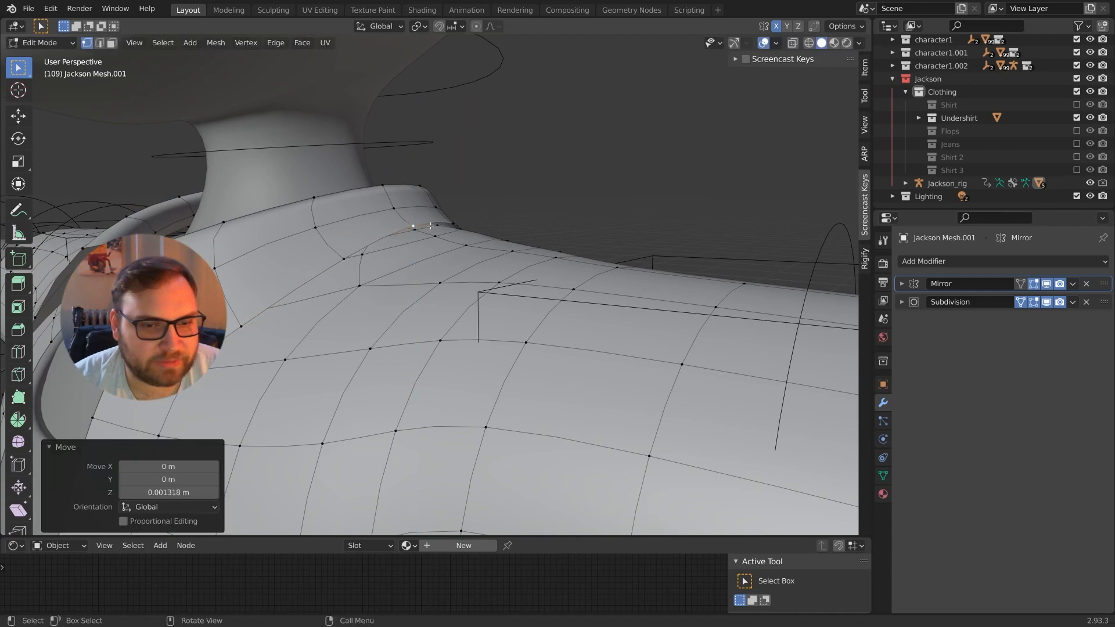
pyautogui.moveTo(430, 225); pyautogui.dragTo(467, 235, button='middle')
pyautogui.press('g')
pyautogui.press('z')
pyautogui.click(494, 261)
pyautogui.click(485, 234)
pyautogui.press('g')
pyautogui.press('z')
pyautogui.click(468, 244)
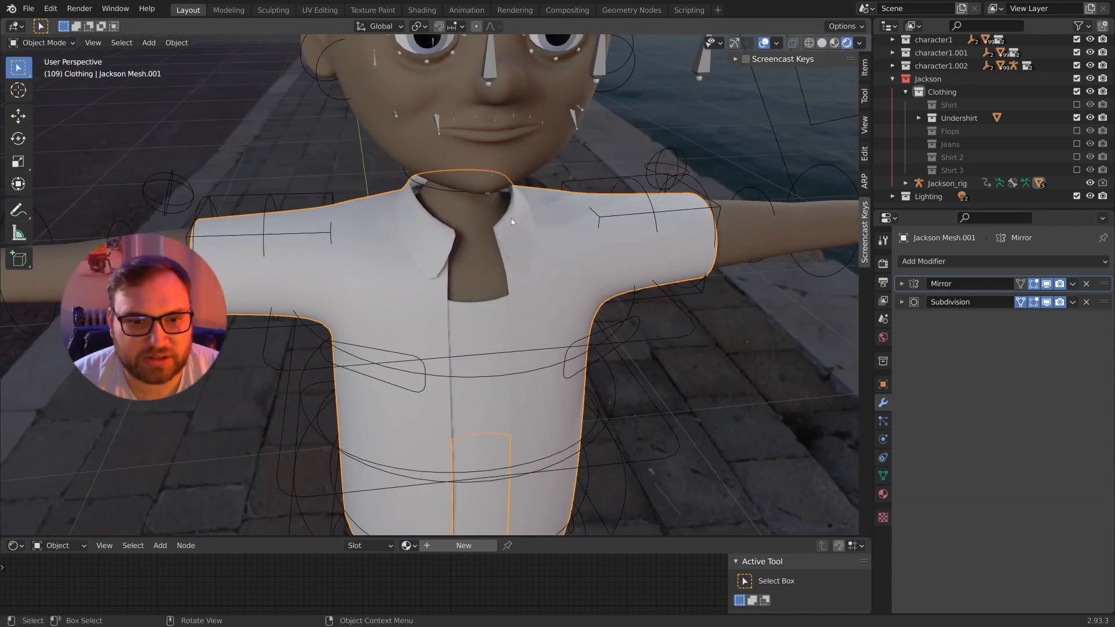
# Bevel the edge loop around the shoulder where the sleeve joins, about 0.0065 m wide with two segments
pyautogui.moveTo(511, 221); pyautogui.dragTo(444, 201, button='middle')
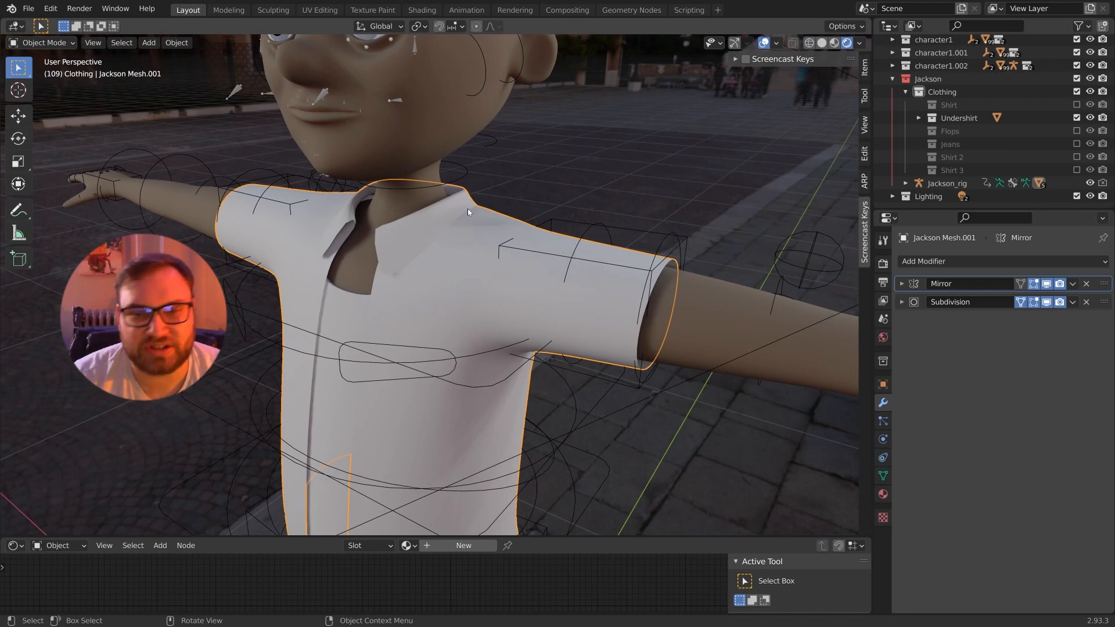
pyautogui.press('Tab')
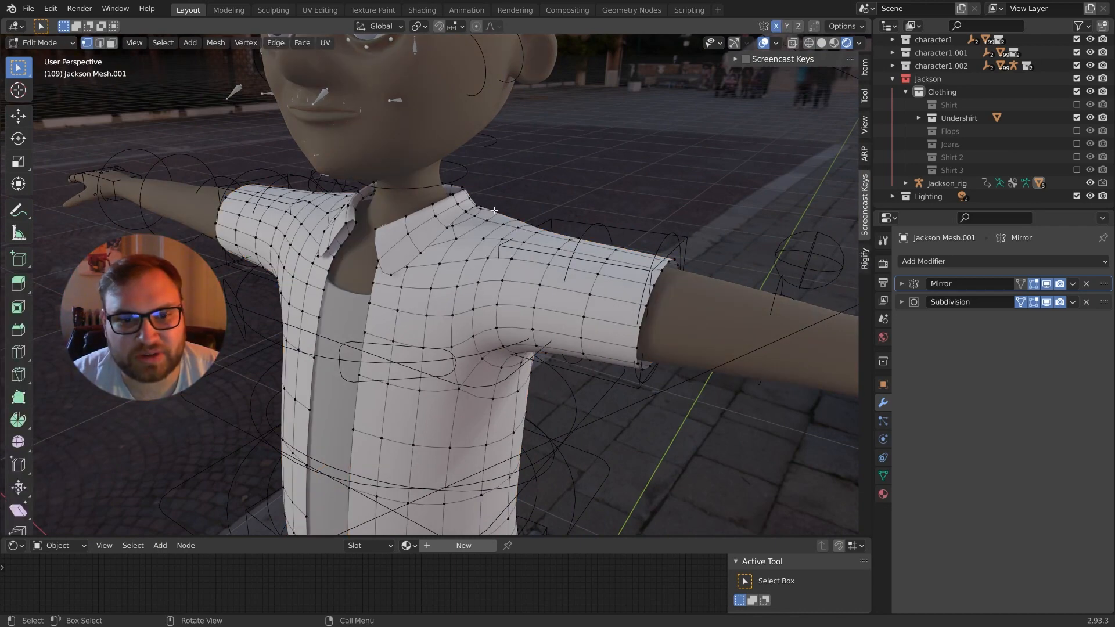
pyautogui.moveTo(516, 217); pyautogui.dragTo(549, 206, button='middle')
pyautogui.scroll(3, 491, 209)
pyautogui.press('2')
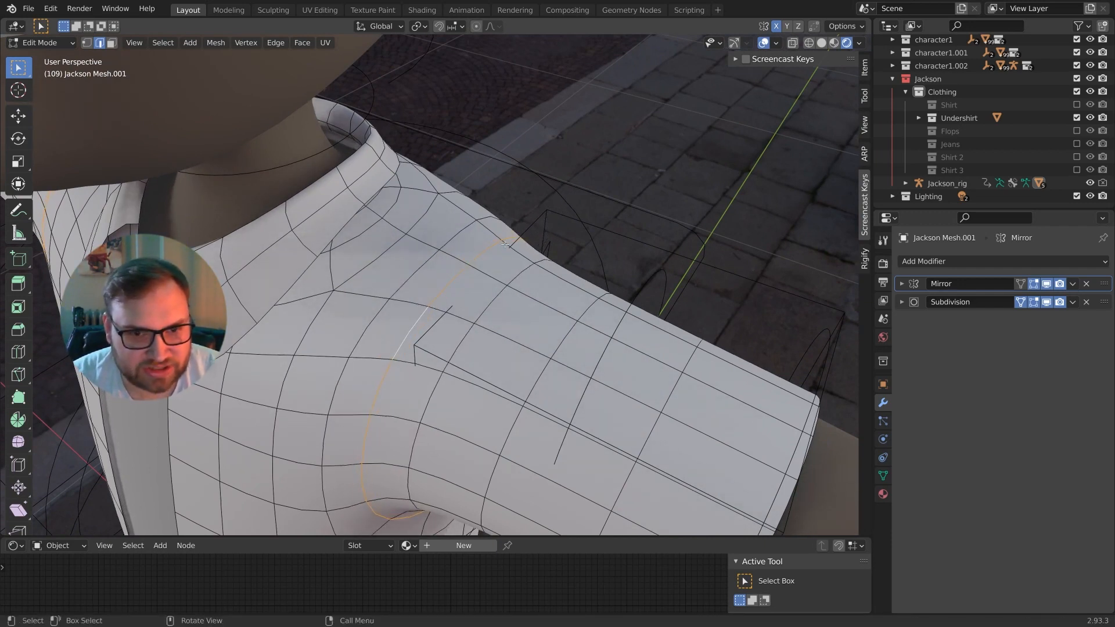
pyautogui.hotkey('ctrl', 'b')
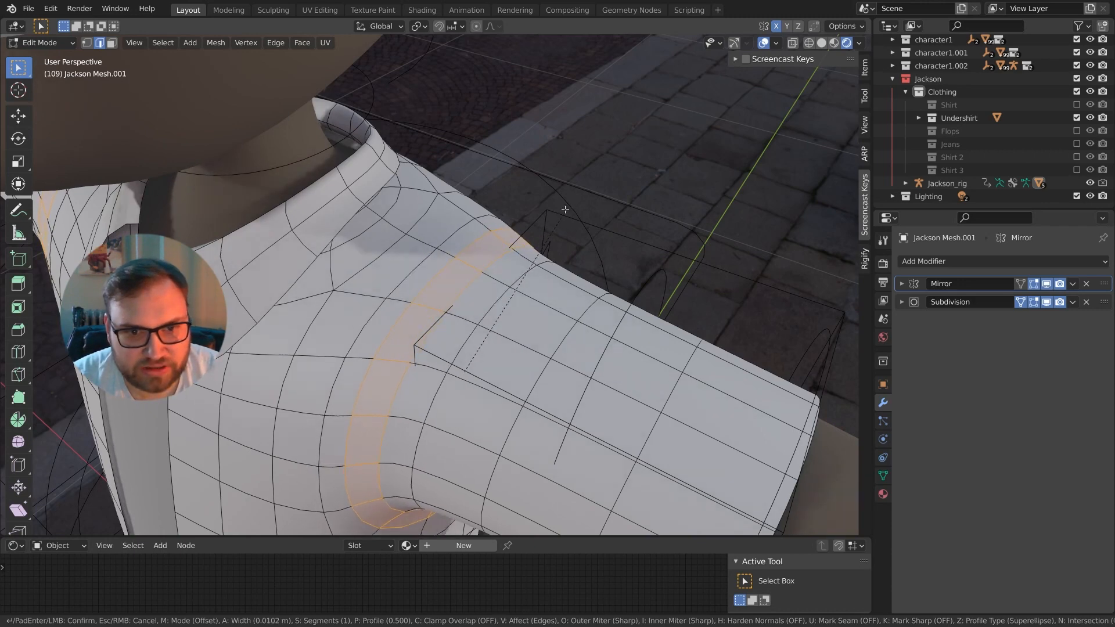
pyautogui.press('Escape')
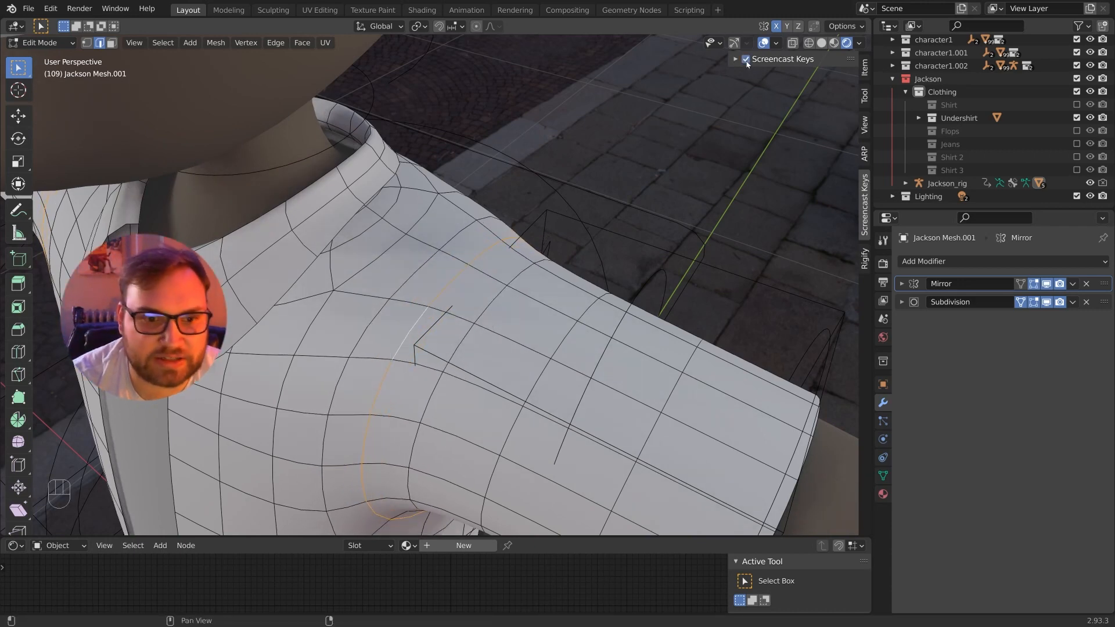
pyautogui.moveTo(744, 72); pyautogui.dragTo(601, 238, button='middle')
pyautogui.hotkey('ctrl', 'b')
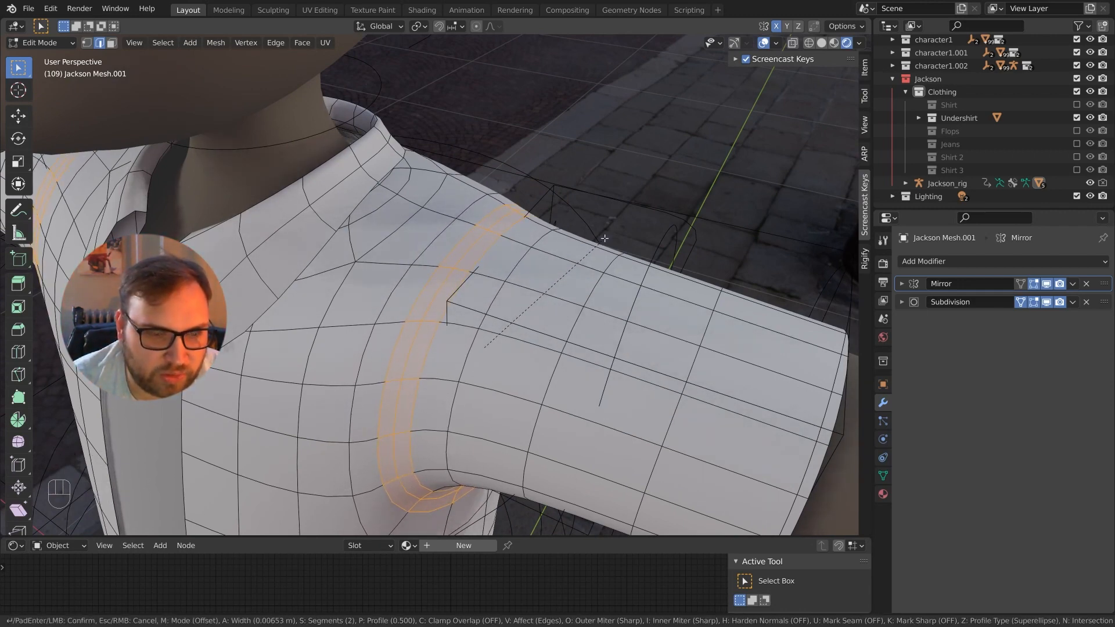
pyautogui.click(604, 238)
# Select the middle loop of the beveled sleeve seam and shrink it inward by about 0.00276 m
pyautogui.keyDown('alt'); pyautogui.click(478, 247); pyautogui.keyUp('alt')
pyautogui.moveTo(477, 247); pyautogui.dragTo(631, 236, button='middle')
pyautogui.hotkey('alt', 's')
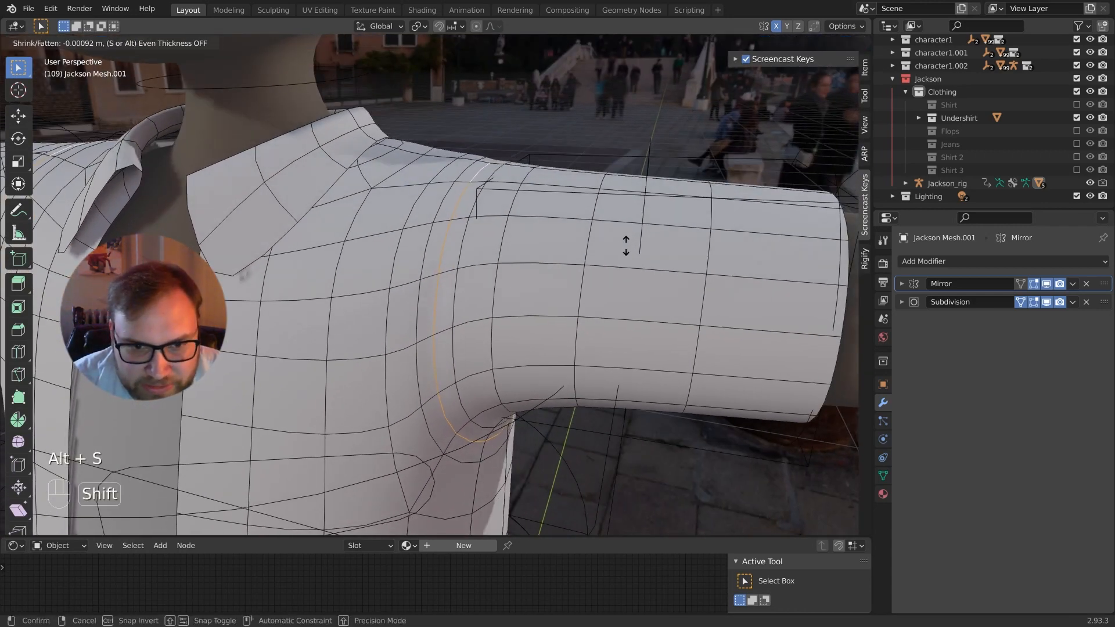
pyautogui.click(607, 264)
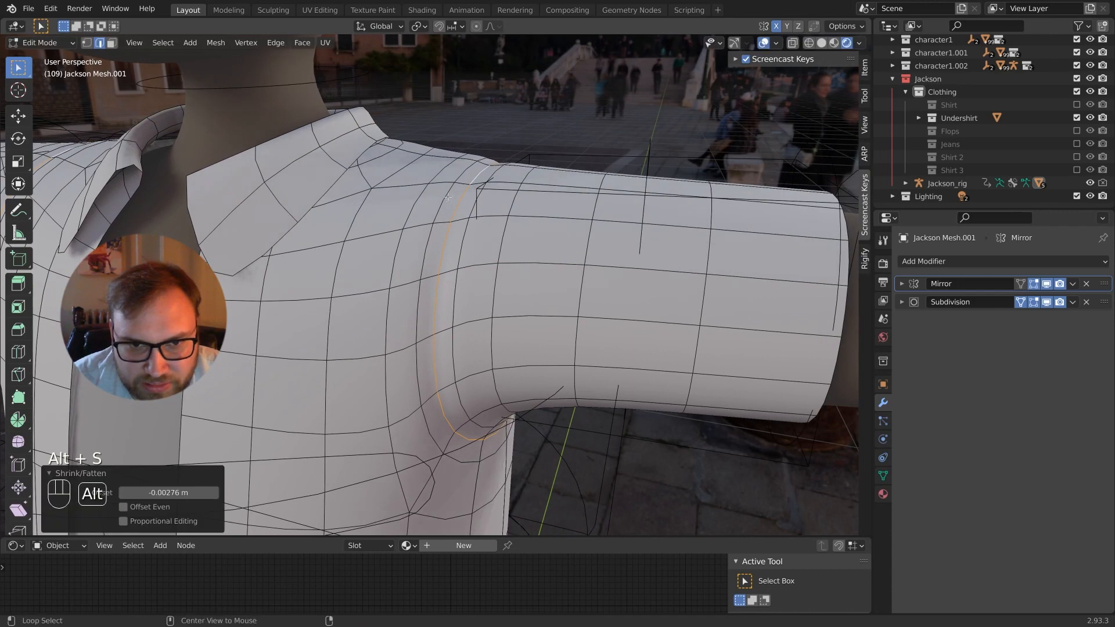
# Try to shift the sleeve seam's loops along the X axis by a few millimetres
pyautogui.moveTo(607, 264); pyautogui.dragTo(540, 189, button='middle')
pyautogui.press('g')
pyautogui.press('x')
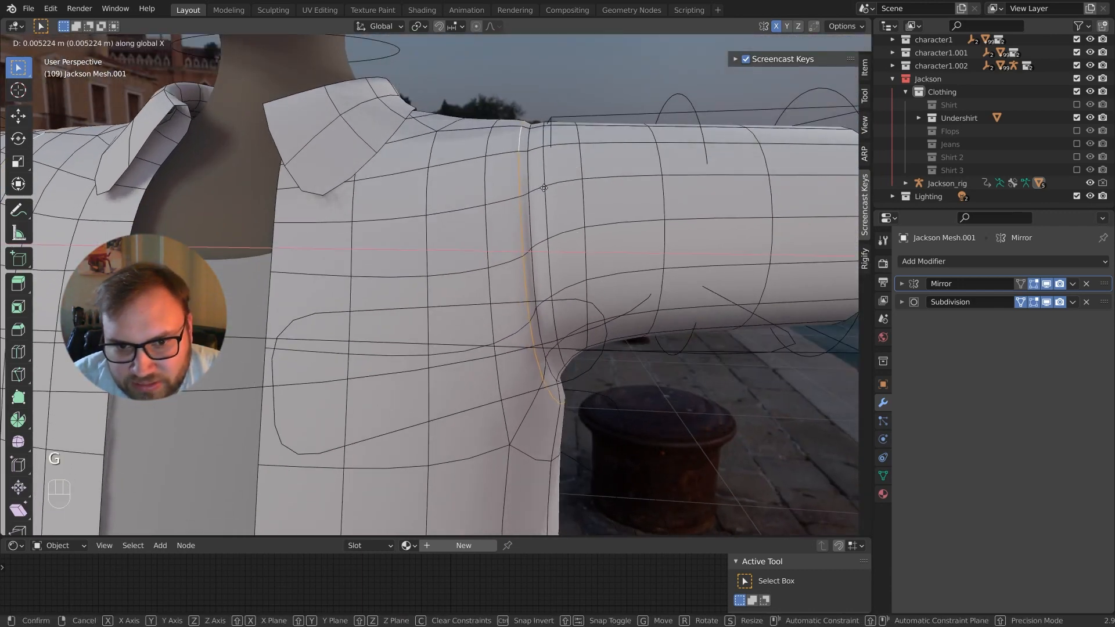
pyautogui.click(544, 187)
pyautogui.press('g')
pyautogui.press('x')
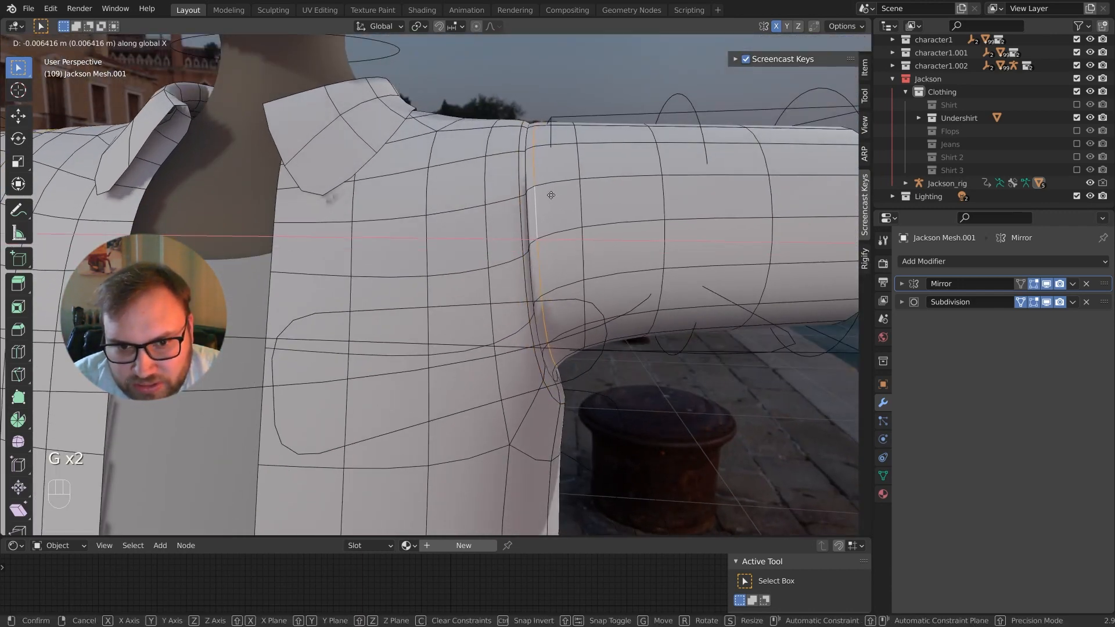
pyautogui.click(551, 195)
pyautogui.moveTo(551, 195); pyautogui.dragTo(589, 220, button='middle')
# Undo the sleeve seam edits back to the single shoulder loop and bevel that loop again with two segments
pyautogui.hotkey('ctrl', 'z')
pyautogui.hotkey('ctrl', 'z')
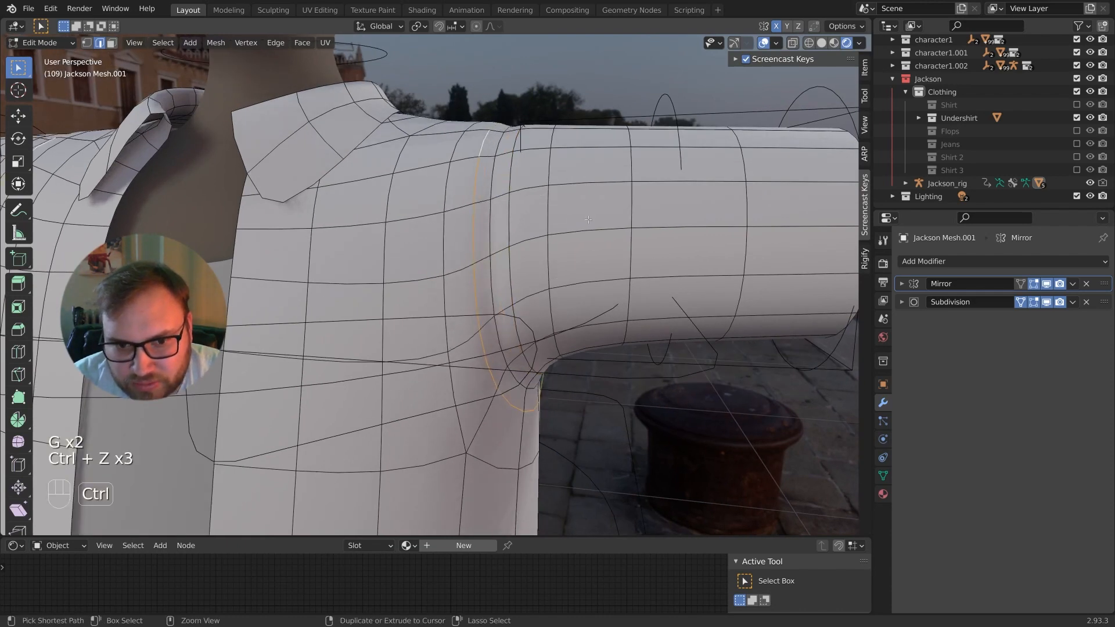
pyautogui.moveTo(588, 219); pyautogui.dragTo(587, 215, button='middle')
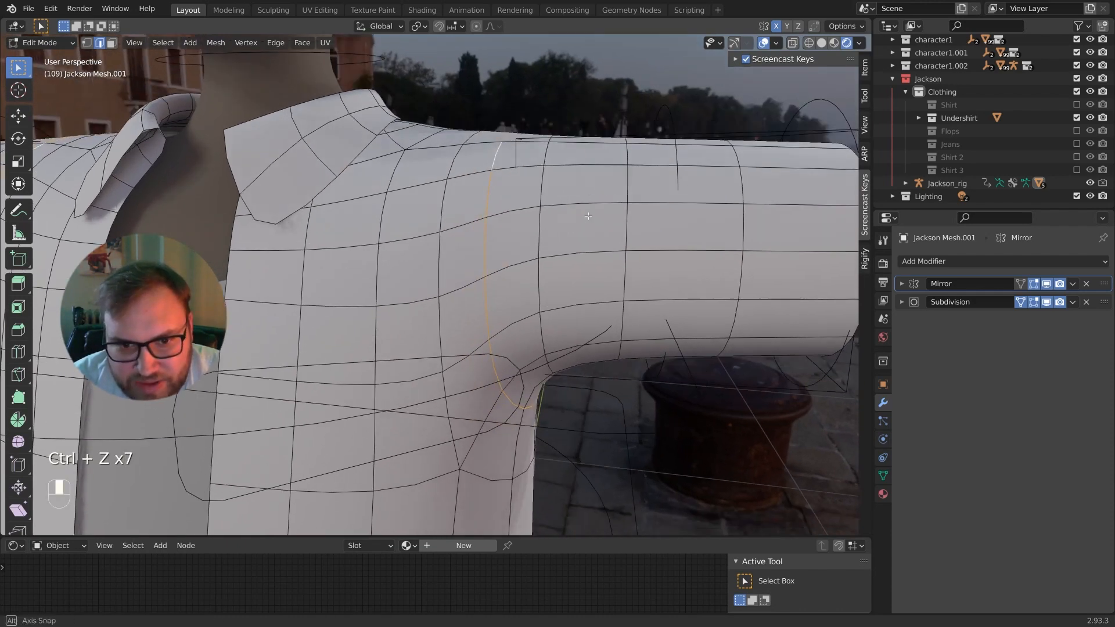
pyautogui.hotkey('ctrl', 'b')
pyautogui.click(591, 214)
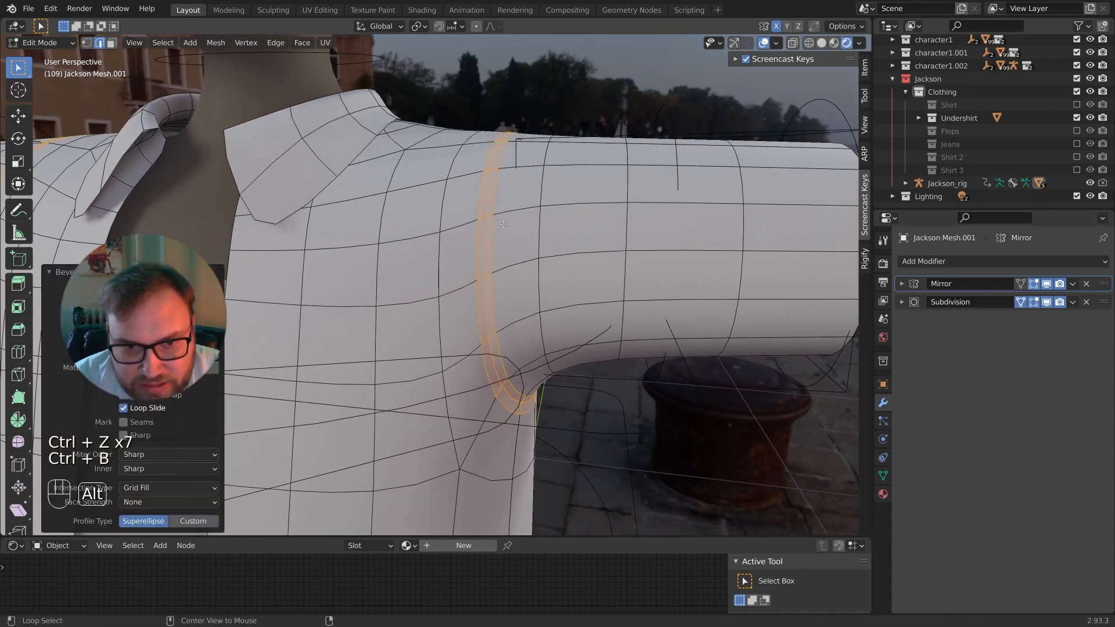
# Select the middle loop of the beveled shoulder seam and scale it to about 0.977
pyautogui.keyDown('alt'); pyautogui.click(485, 244); pyautogui.keyUp('alt')
pyautogui.press('s')
pyautogui.click(572, 210)
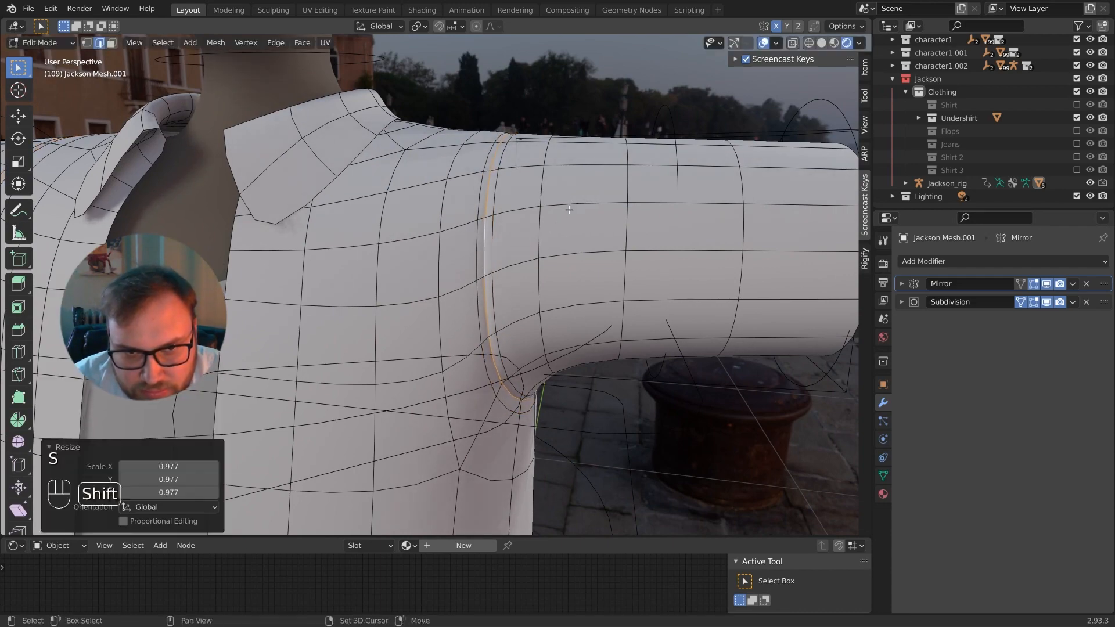
pyautogui.press('Tab')
pyautogui.moveTo(572, 211); pyautogui.dragTo(624, 244, button='middle')
# Add one loop cut near the sleeve opening at a slide factor of about -0.764 and move it about -0.0014 m along X
pyautogui.press('Tab')
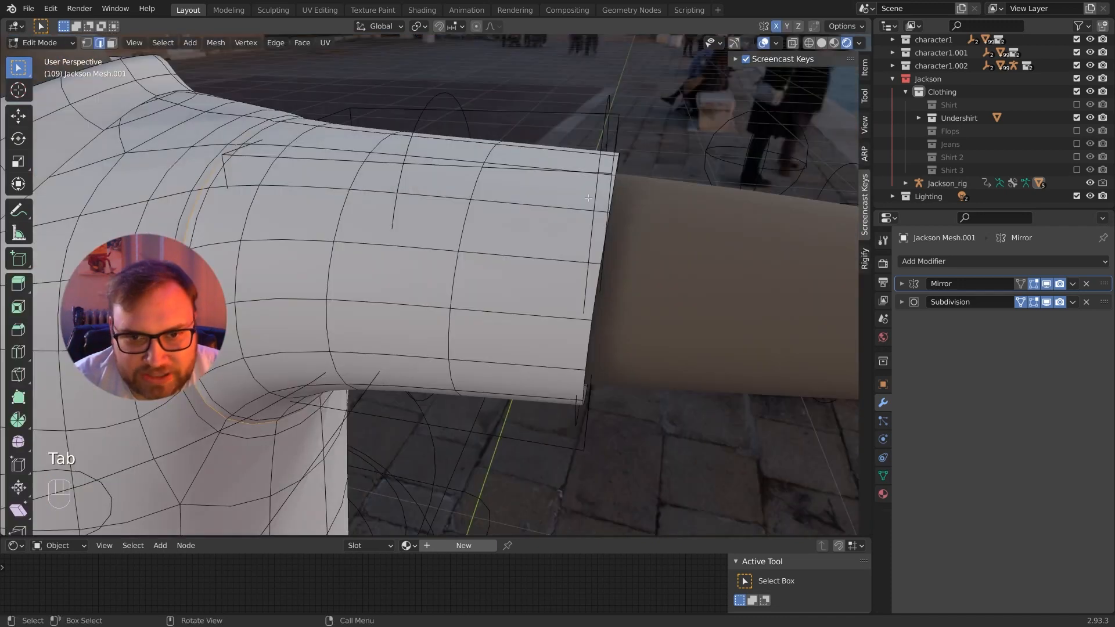
pyautogui.hotkey('ctrl', 'r')
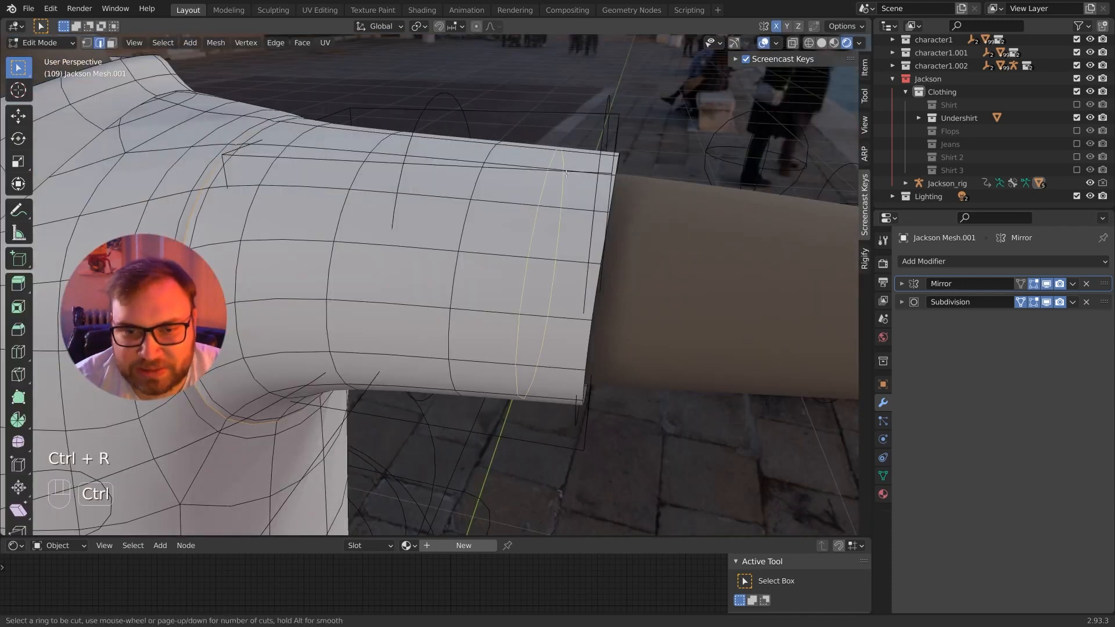
pyautogui.click(565, 173)
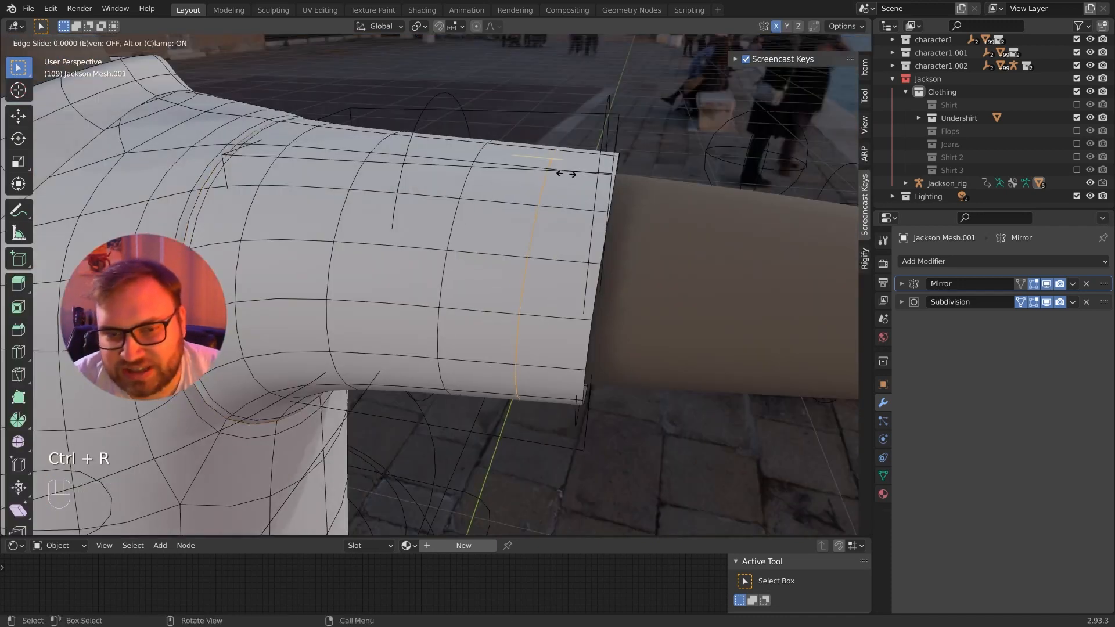
pyautogui.click(615, 180)
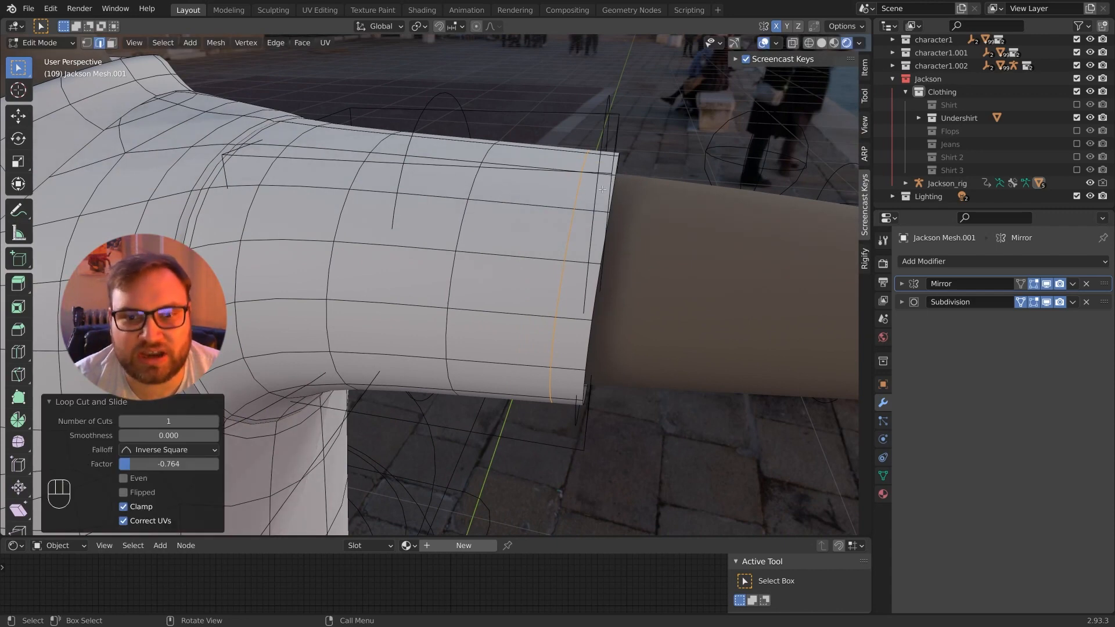
pyautogui.moveTo(602, 188); pyautogui.dragTo(572, 218, button='middle')
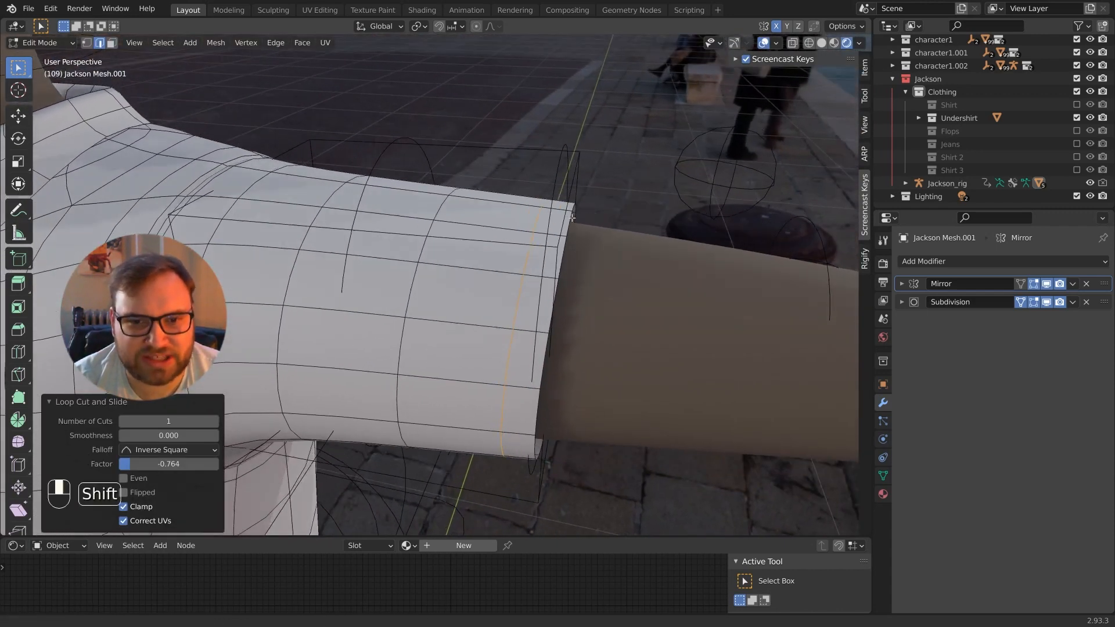
pyautogui.press('g')
pyautogui.click(570, 214)
pyautogui.scroll(2, 580, 209)
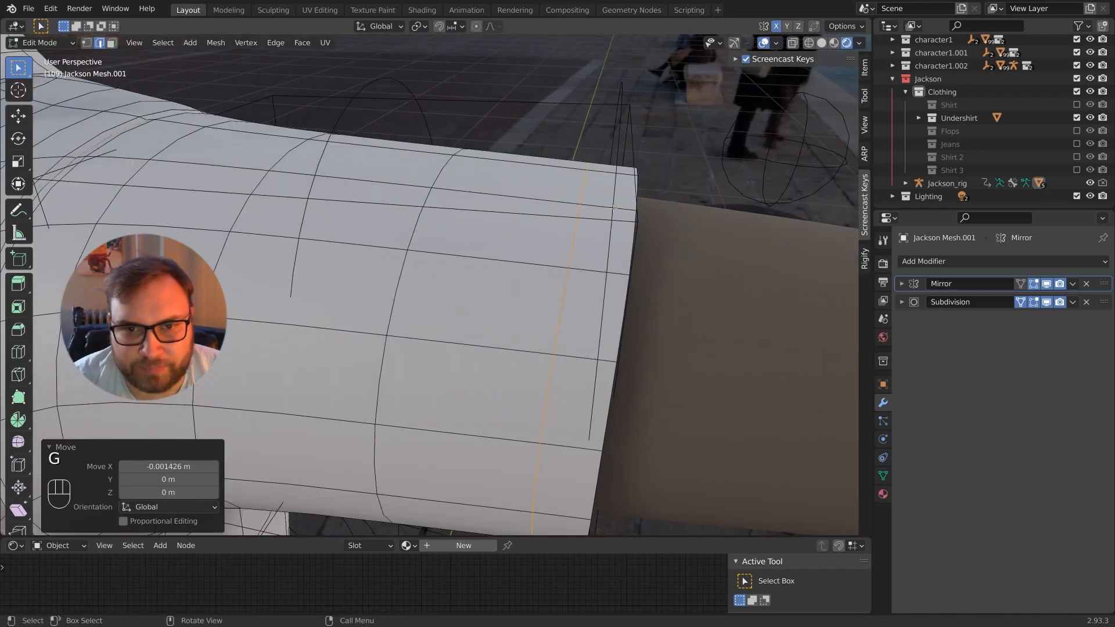
# Bevel the new sleeve-hem loop with two segments and move the beveled band about -0.0021 m along X
pyautogui.hotkey('ctrl', 'b')
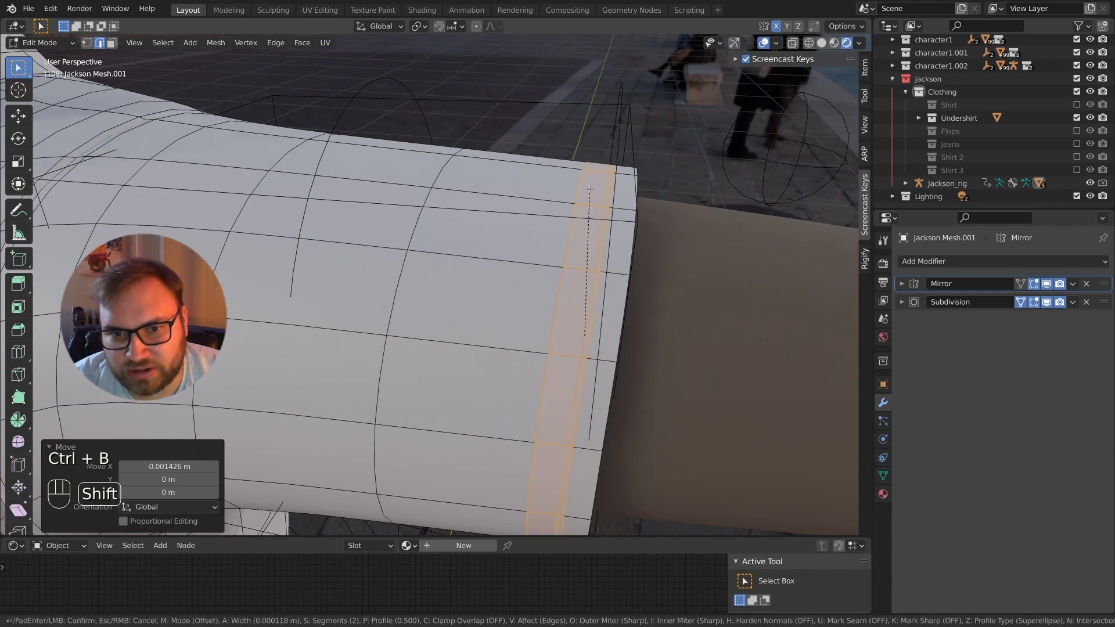
pyautogui.click(589, 188)
pyautogui.press('g')
pyautogui.click(594, 191)
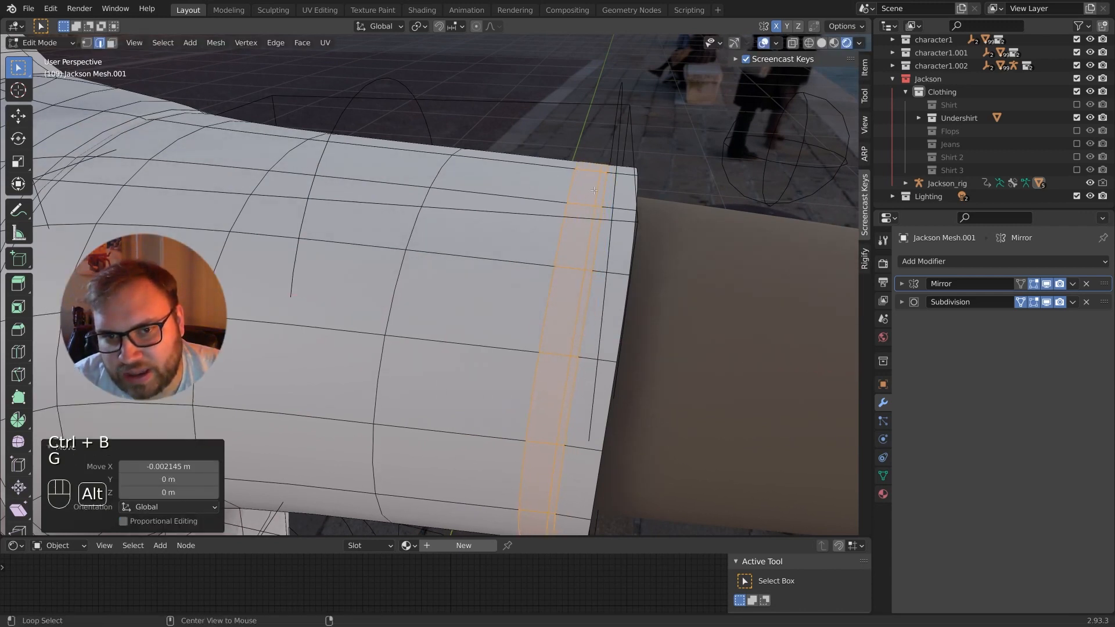
# Shrink the middle loop of the sleeve-hem bevel slightly inward to form a seam, and return to Object Mode
pyautogui.keyDown('alt'); pyautogui.click(593, 191); pyautogui.keyUp('alt')
pyautogui.hotkey('alt', 's')
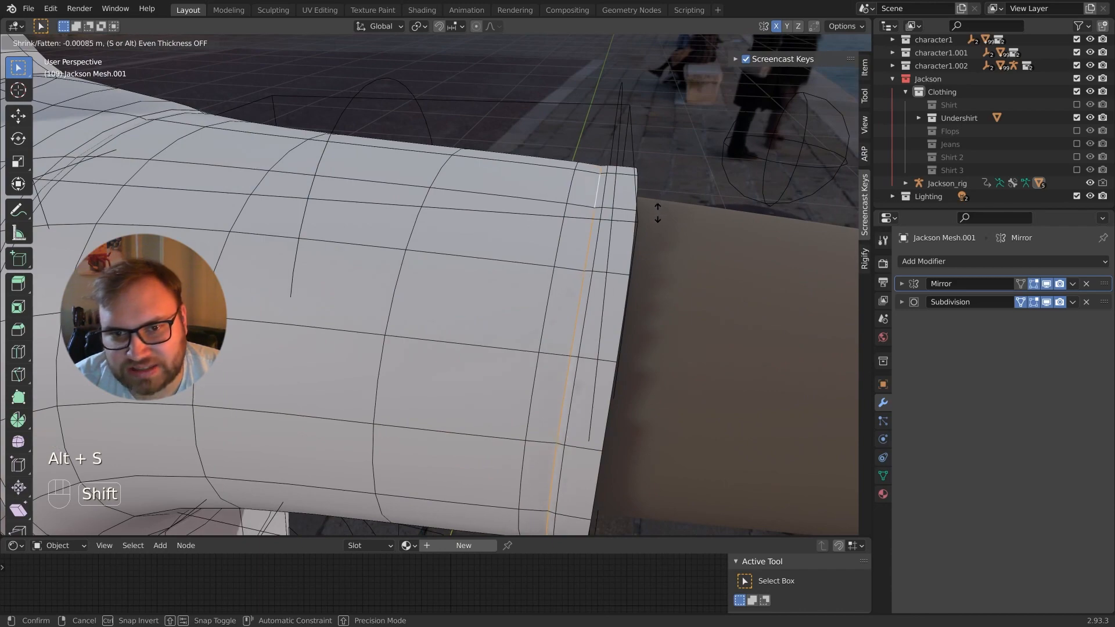
pyautogui.click(655, 227)
pyautogui.scroll(-4, 655, 229)
pyautogui.press('Tab')
pyautogui.moveTo(594, 227)
pyautogui.mouseDown(button='middle')
pyautogui.moveTo(603, 200)
pyautogui.moveTo(587, 246)
pyautogui.mouseUp(button='middle')
pyautogui.scroll(-5, 494, 242)
pyautogui.hotkey('alt', 'a')
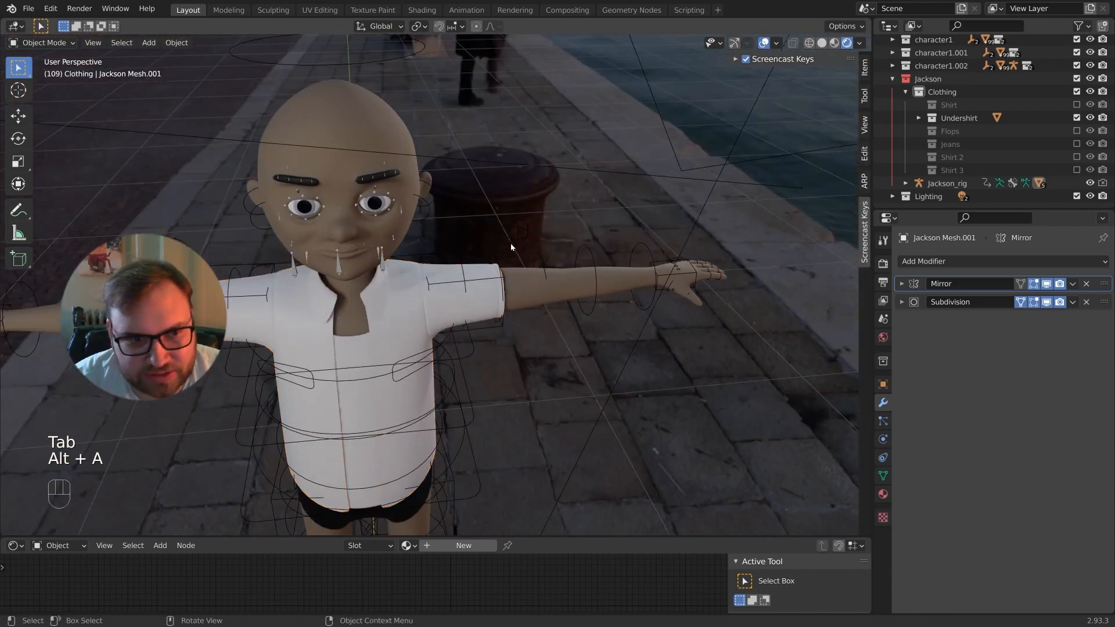
pyautogui.moveTo(511, 248); pyautogui.dragTo(766, 65, button='middle')
pyautogui.click(765, 43)
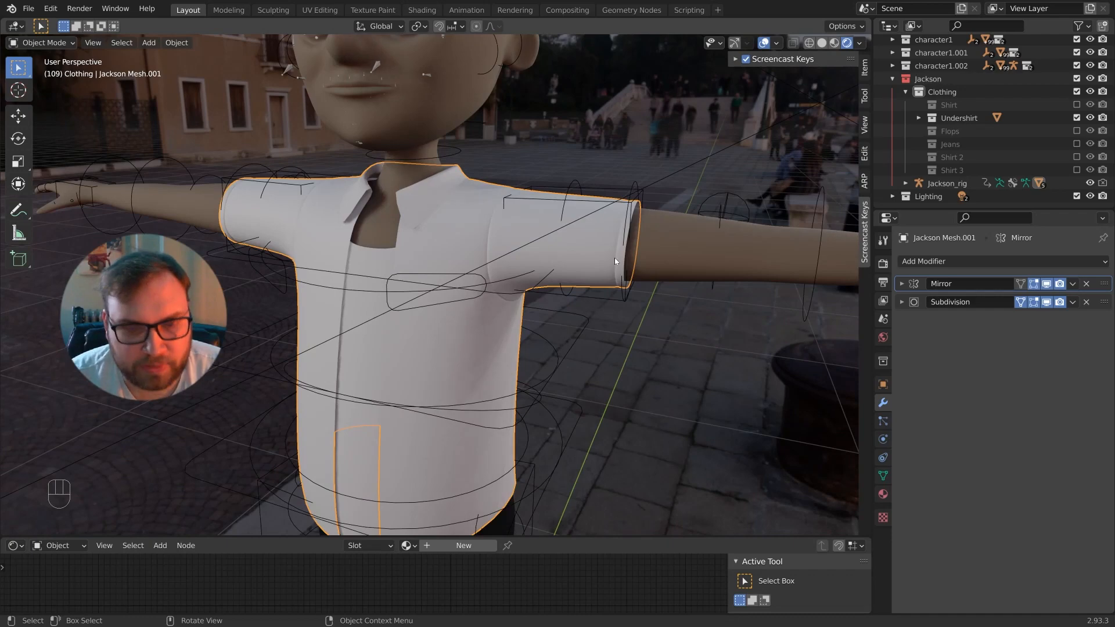
pyautogui.hotkey('alt', 'a')
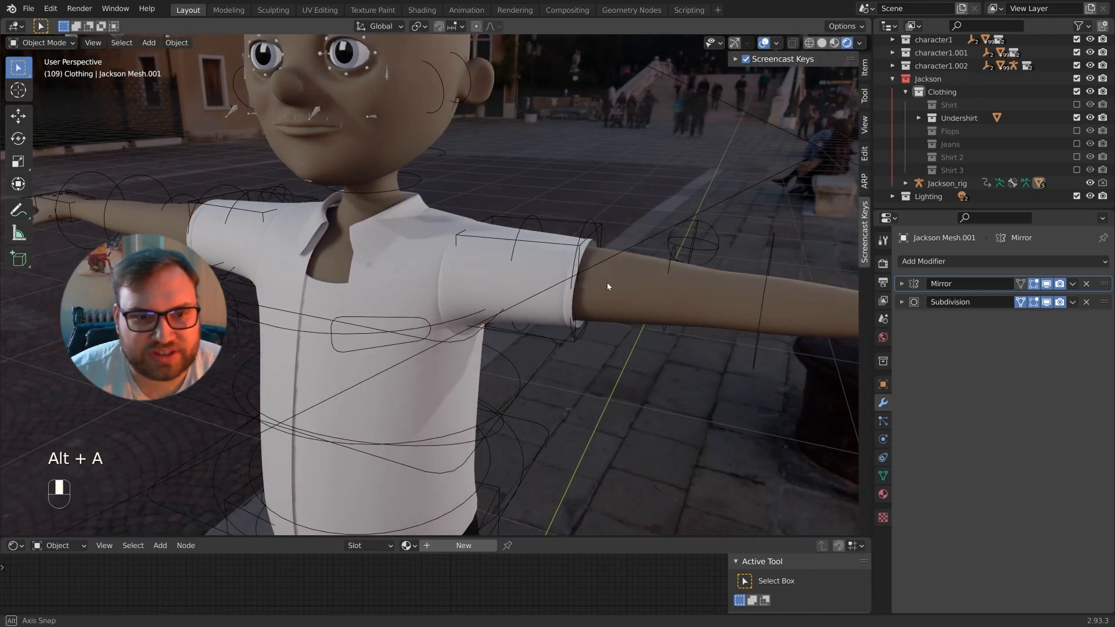
pyautogui.moveTo(607, 286); pyautogui.dragTo(639, 275, button='middle')
# Hide the shirt and examine the body mesh's topology and its vertex groups
pyautogui.click(625, 261)
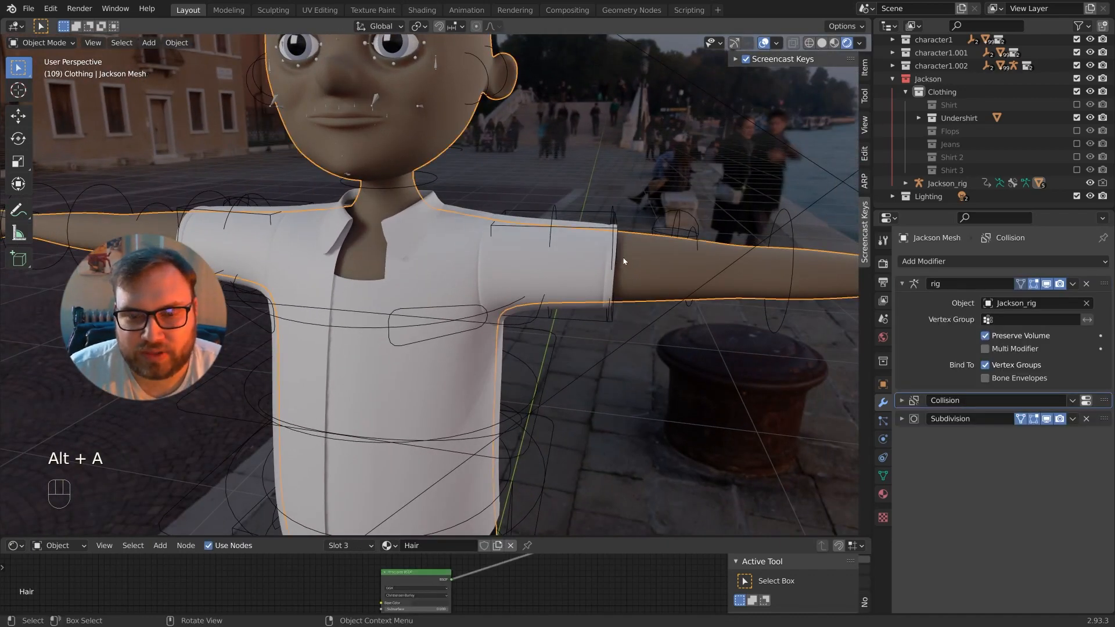
pyautogui.click(588, 264)
pyautogui.press('h')
pyautogui.click(607, 253)
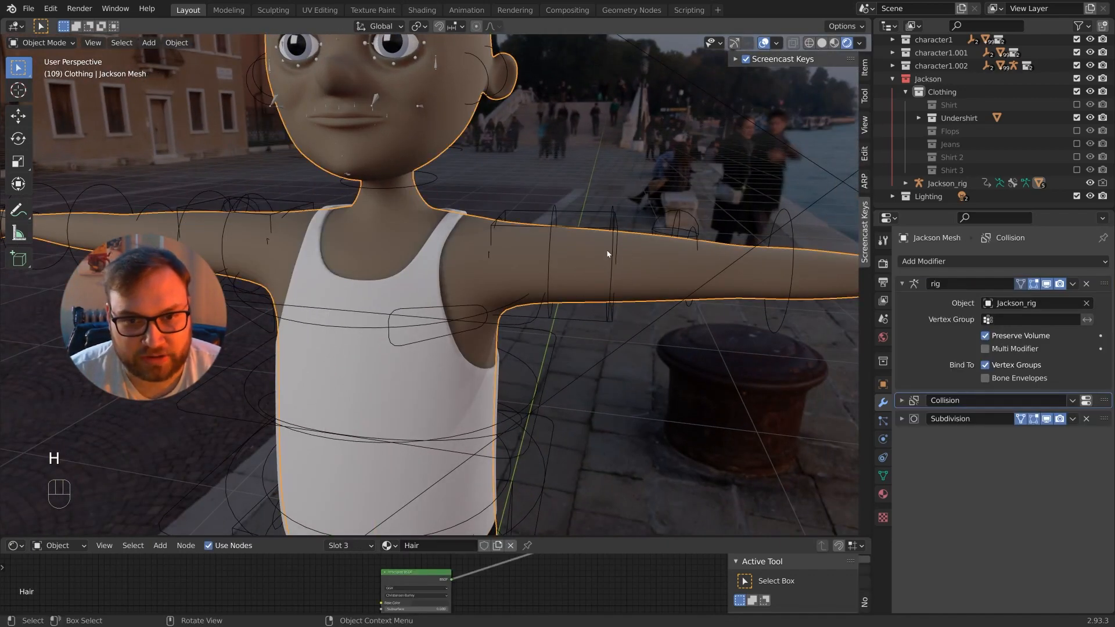
pyautogui.press('Tab')
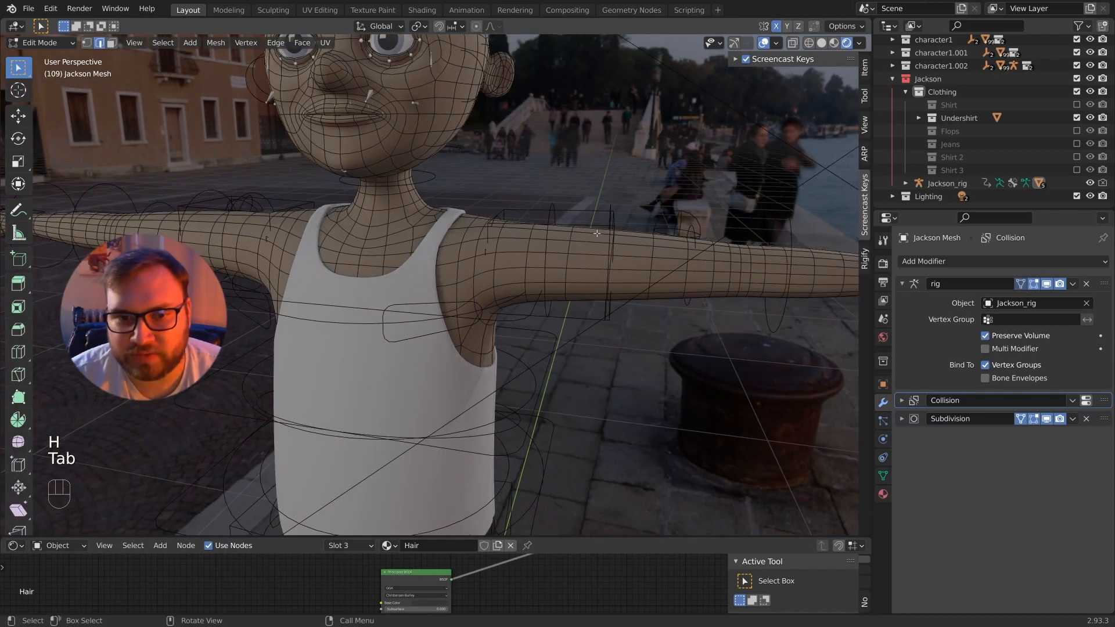
pyautogui.click(882, 475)
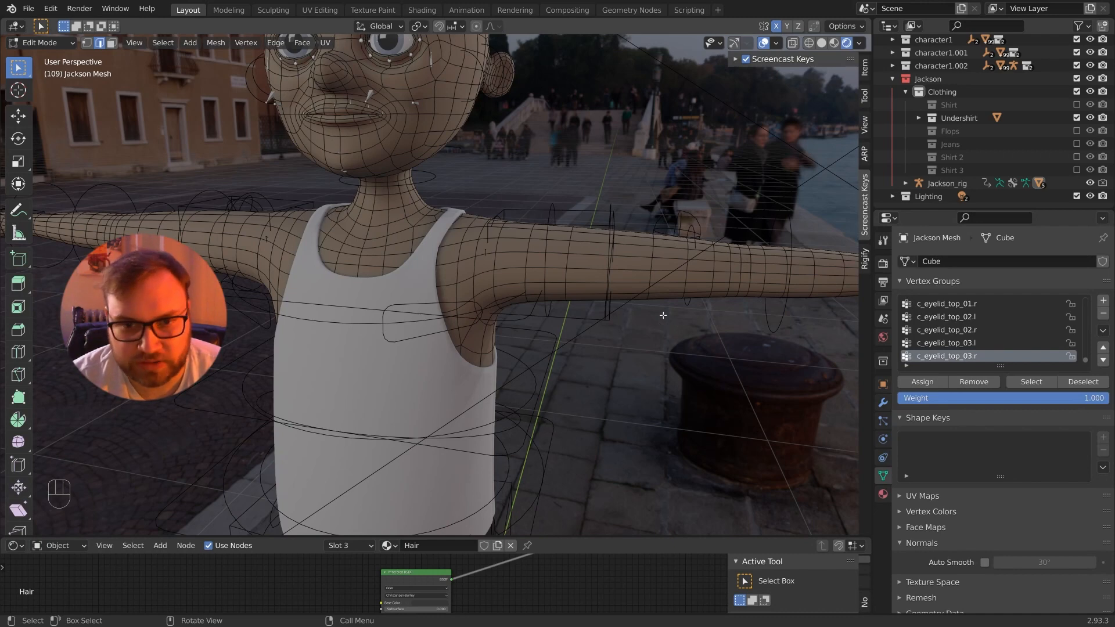
pyautogui.press('Tab')
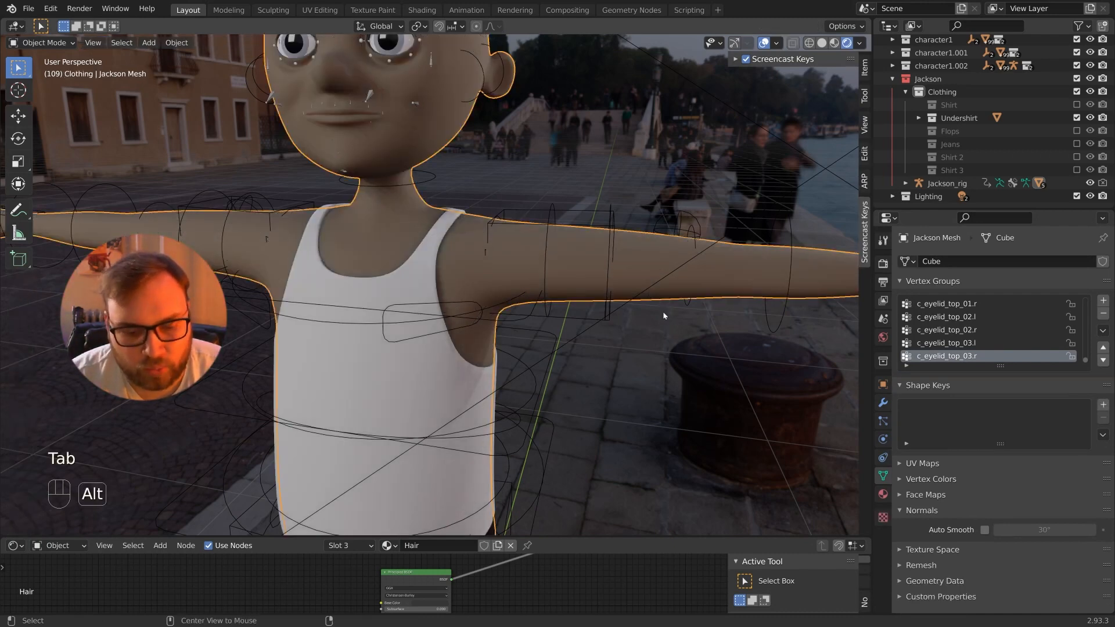
# Unhide the shirt and select it together with the body mesh, keeping the body as the active object
pyautogui.hotkey('alt', 'h')
pyautogui.hotkey('alt', 'a')
pyautogui.click(591, 288)
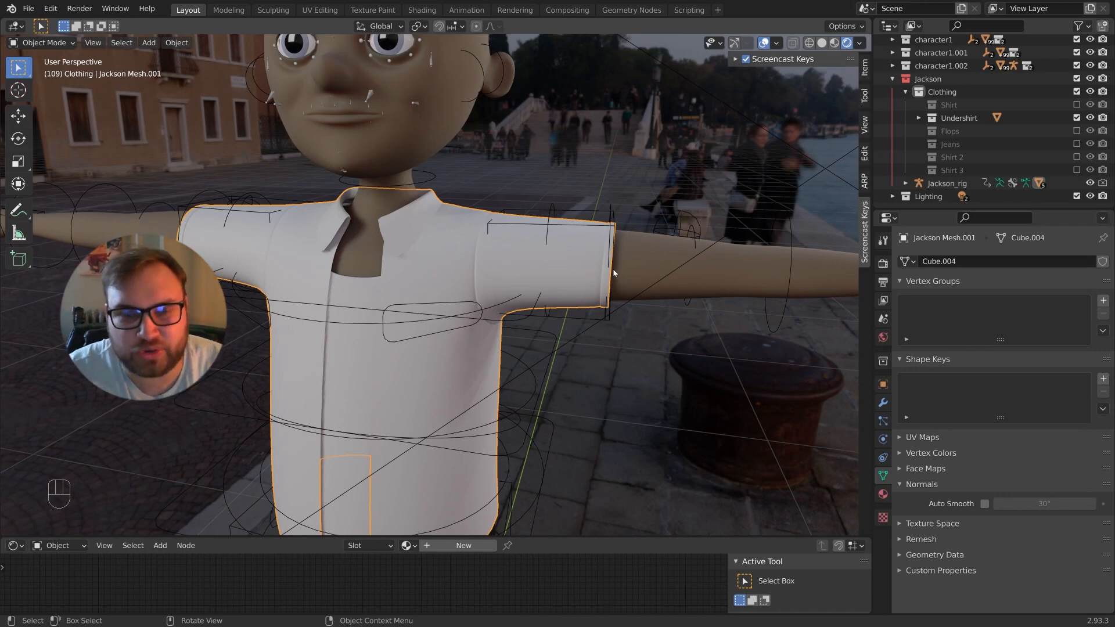
pyautogui.moveTo(613, 273); pyautogui.dragTo(528, 286, button='middle')
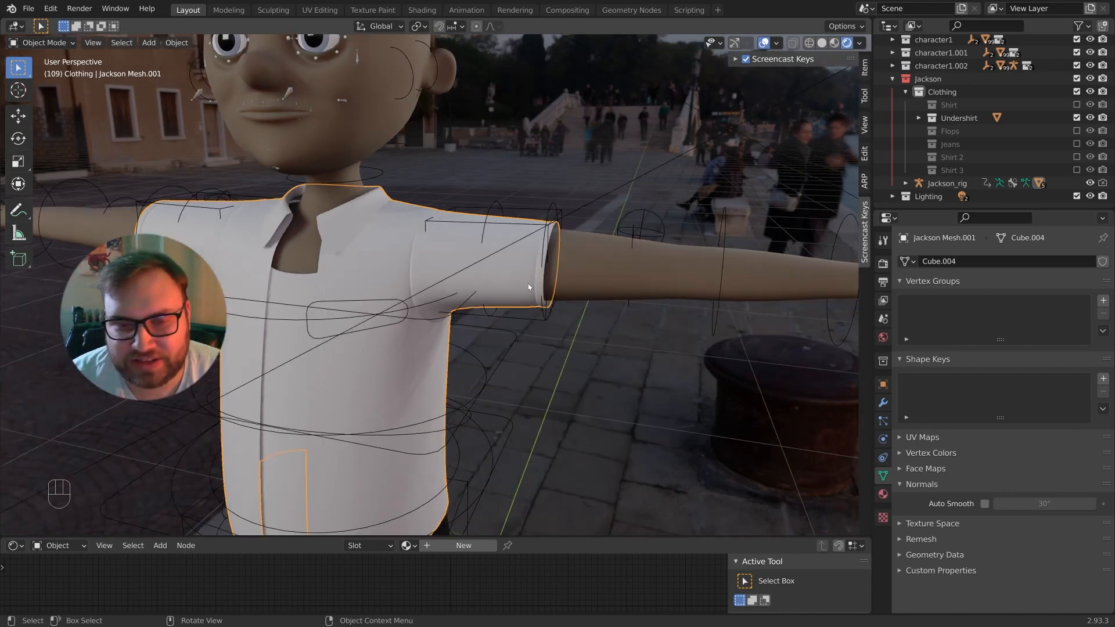
pyautogui.keyDown('shift'); pyautogui.click(580, 264); pyautogui.keyUp('shift')
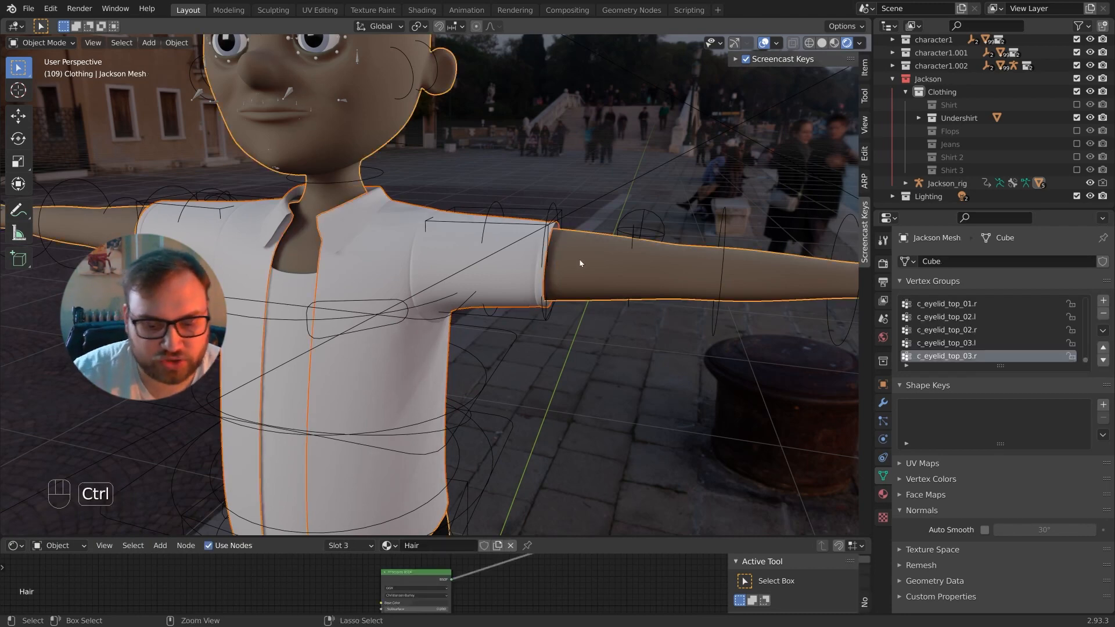
# Transfer the body's vertex groups to the shirt with Nearest Vertex mapping, using All Layers as source and By Name as destination
pyautogui.hotkey('ctrl', 'l')
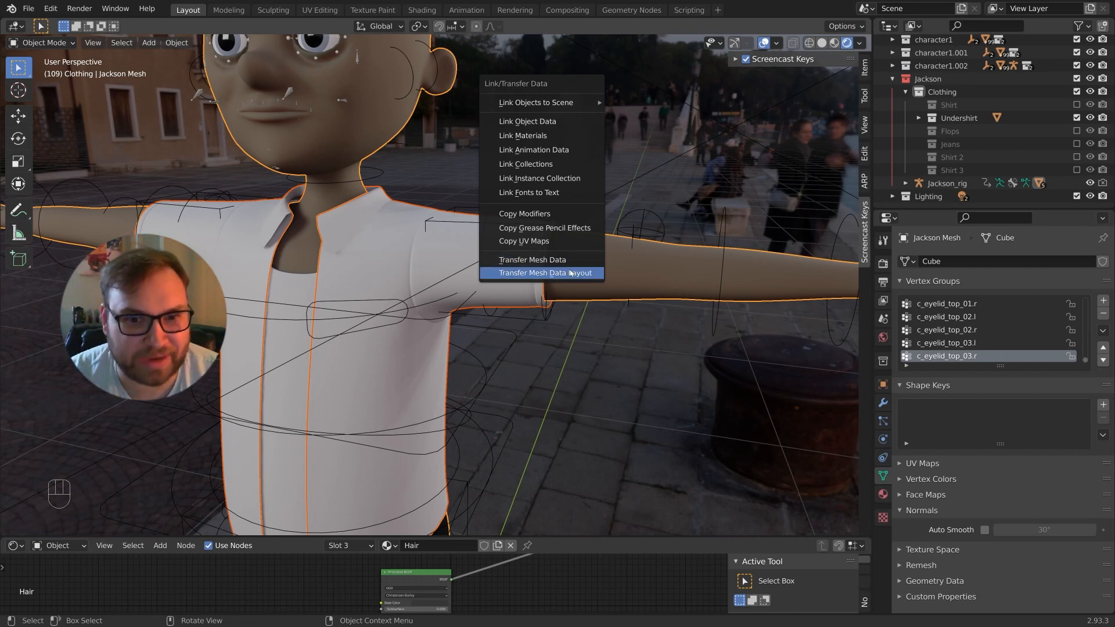
pyautogui.click(572, 260)
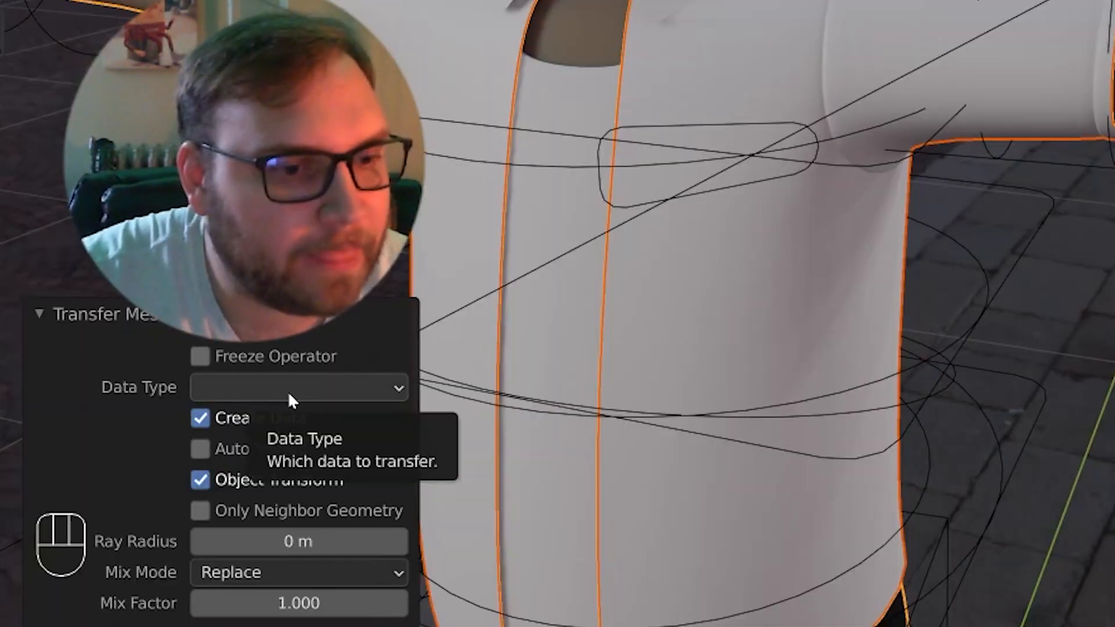
pyautogui.click(228, 392)
pyautogui.click(263, 462)
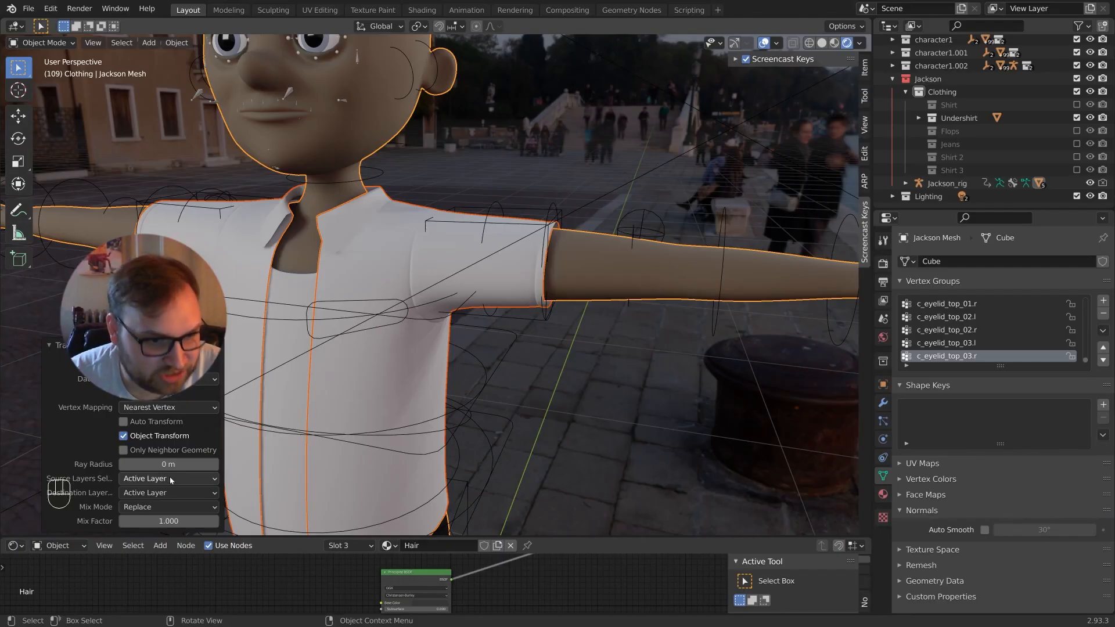
pyautogui.click(170, 477)
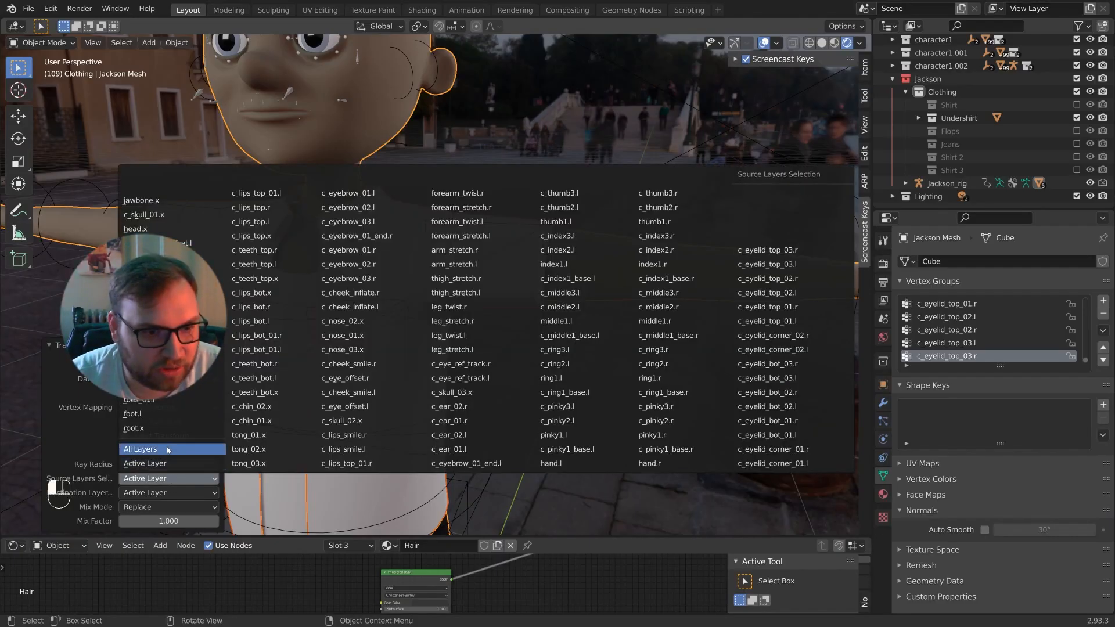
pyautogui.click(168, 450)
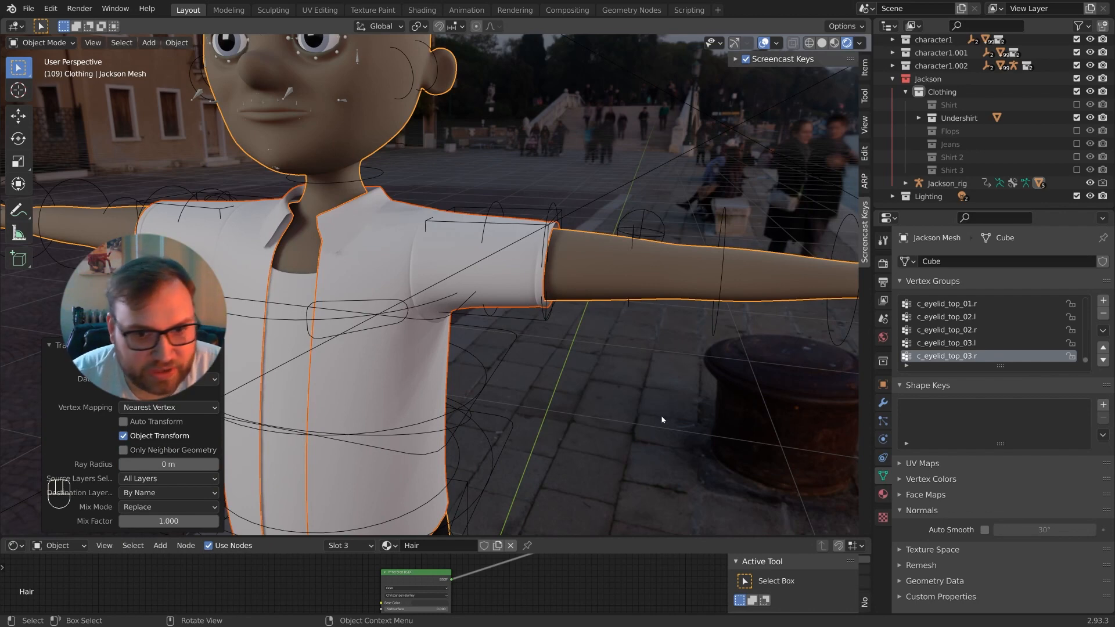
pyautogui.click(640, 413)
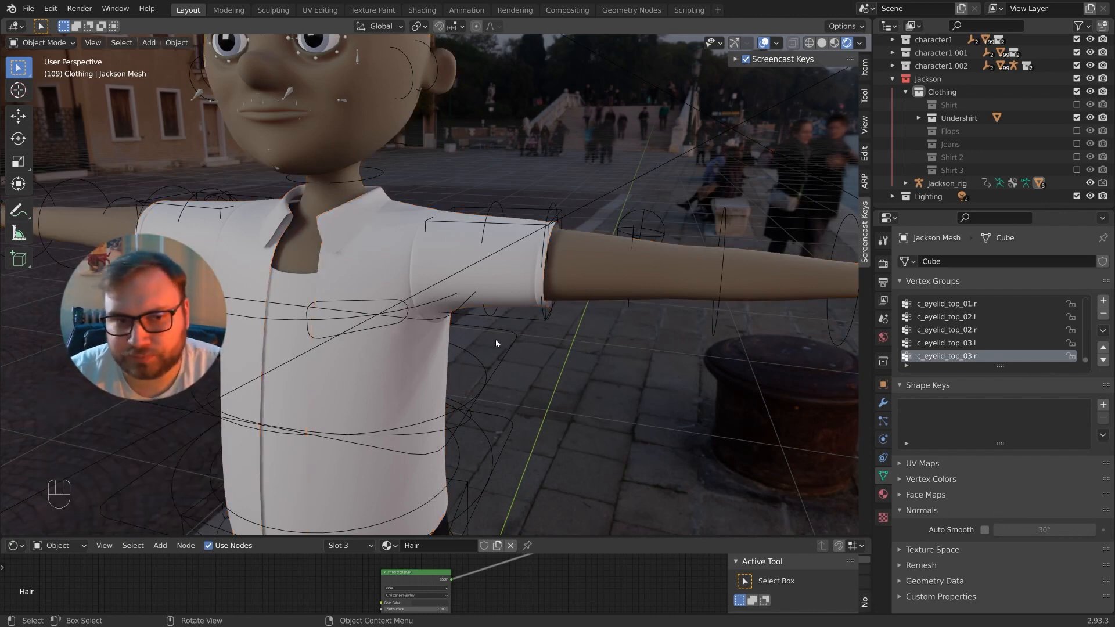
# Select the shirt and check its list of transferred vertex groups
pyautogui.moveTo(496, 339); pyautogui.dragTo(526, 296, button='middle')
pyautogui.click(529, 295)
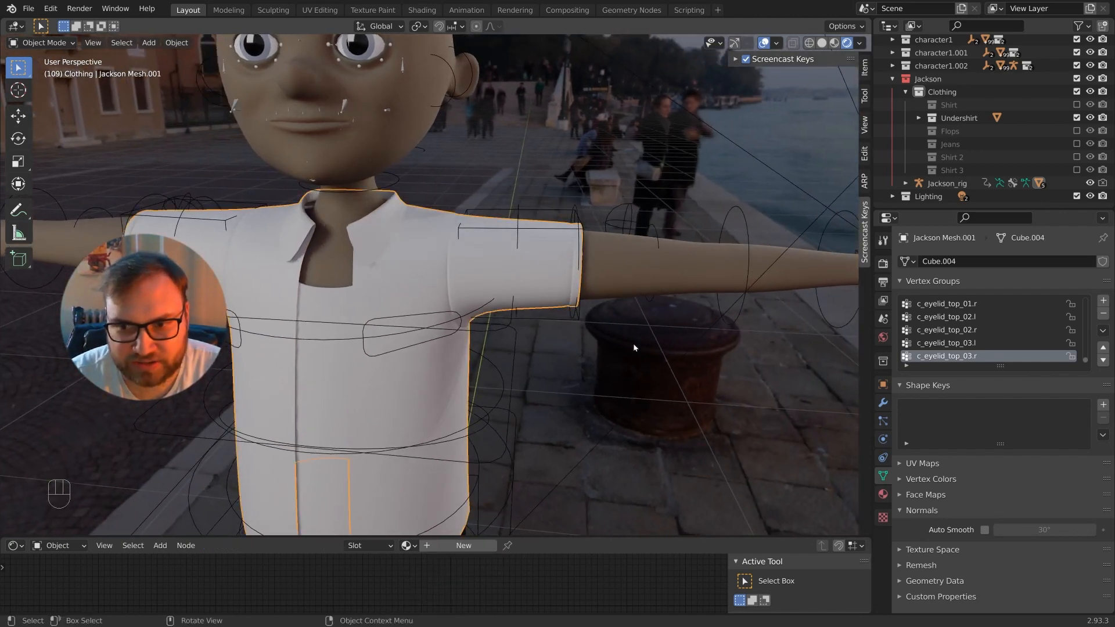
pyautogui.scroll(6, 945, 342)
pyautogui.scroll(5, 946, 342)
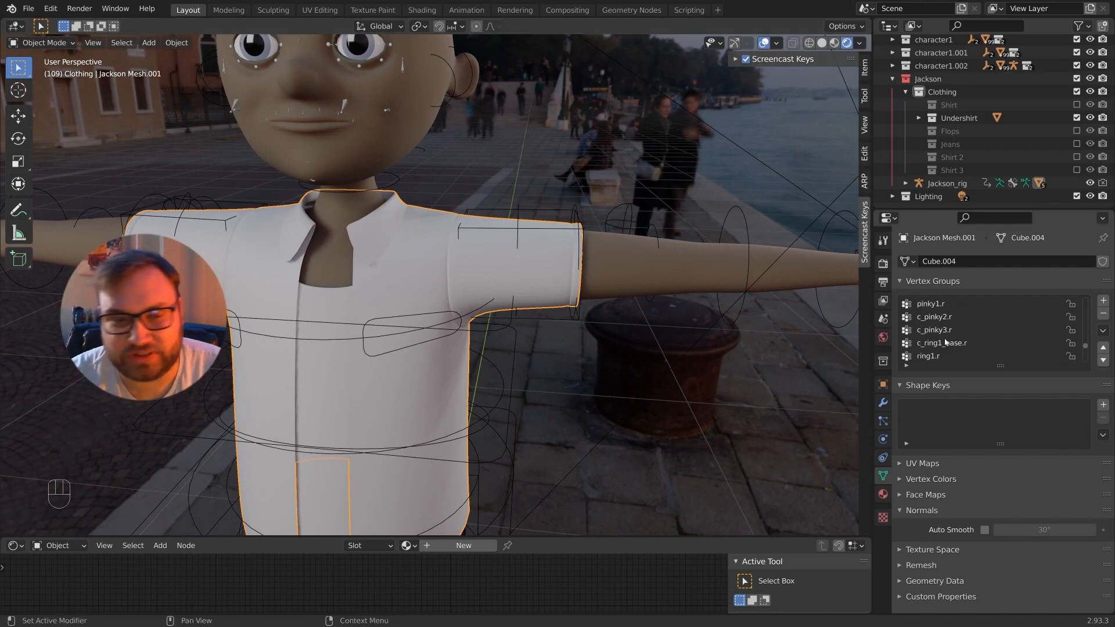
pyautogui.scroll(-5, 598, 247)
pyautogui.moveTo(595, 247); pyautogui.dragTo(585, 257, button='middle')
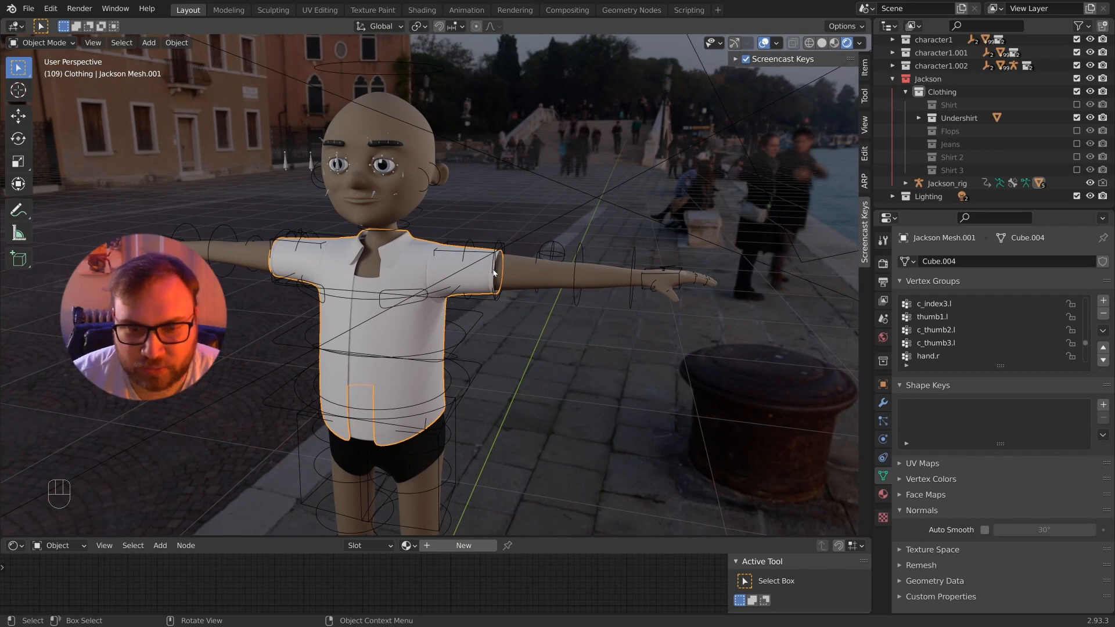
# Add an Armature modifier to the shirt between Mirror and Subdivision, with Jackson_rig as its object
pyautogui.scroll(3, 494, 272)
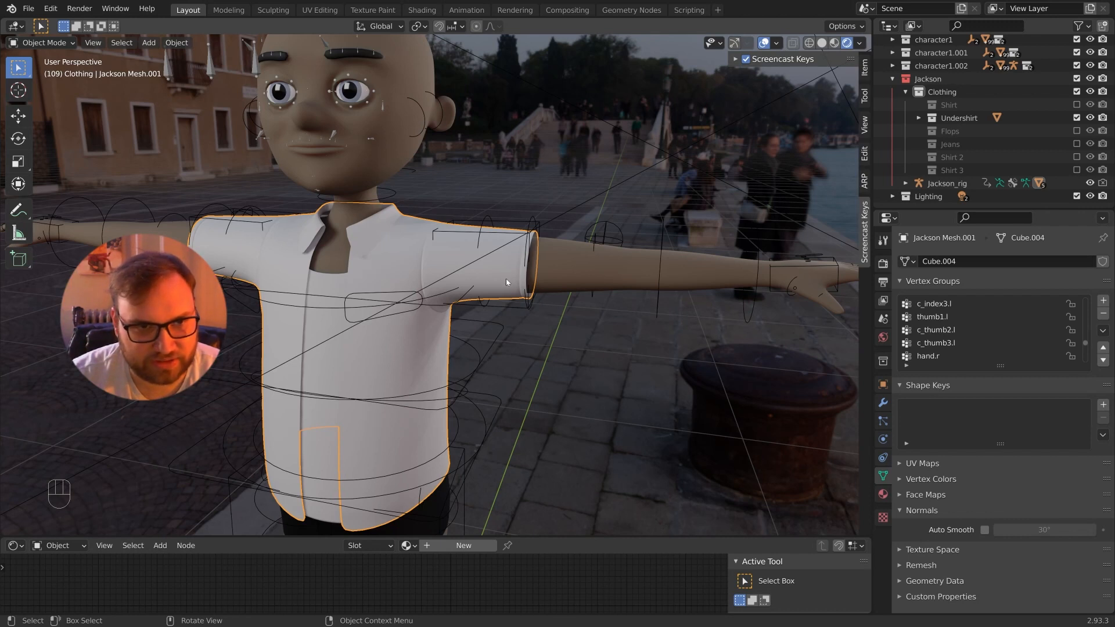
pyautogui.click(882, 404)
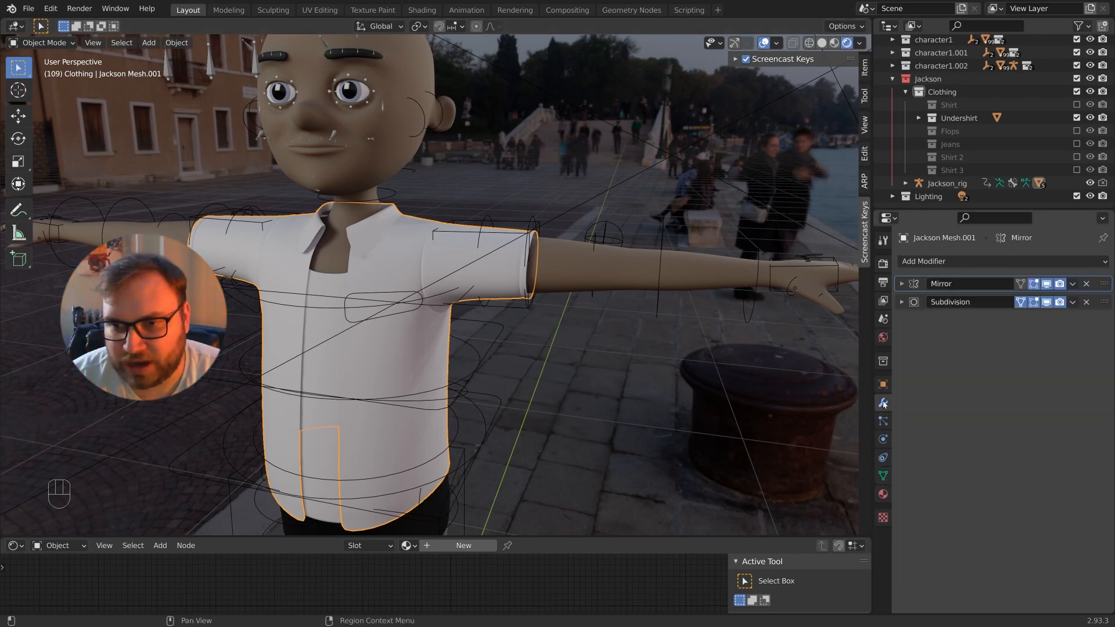
pyautogui.click(943, 262)
pyautogui.click(952, 297)
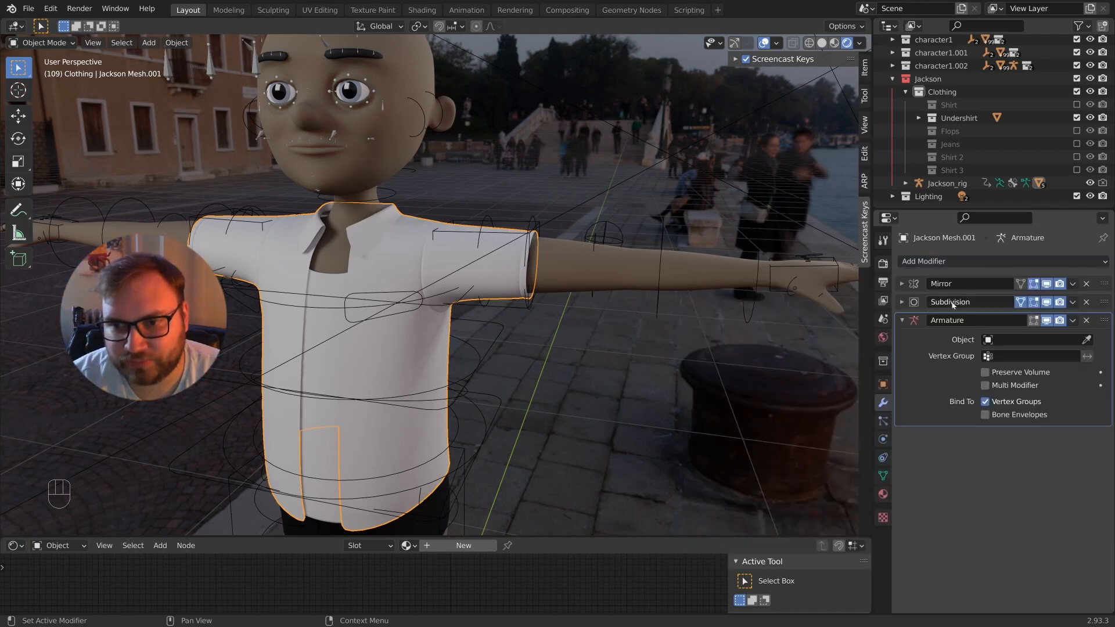
pyautogui.moveTo(1104, 321); pyautogui.dragTo(1102, 302)
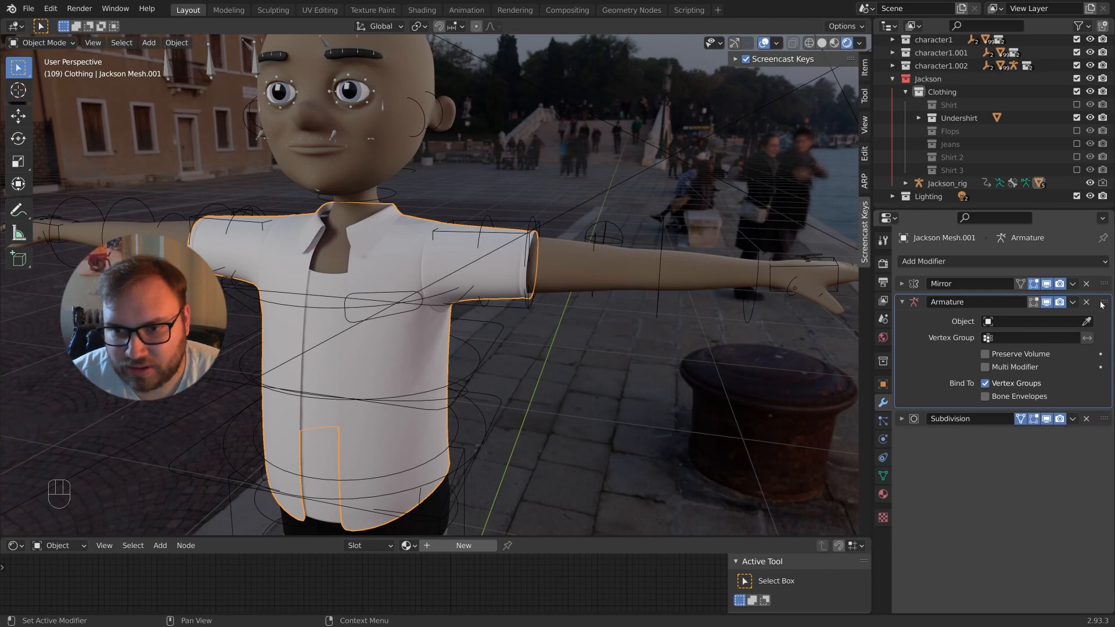
pyautogui.click(1029, 322)
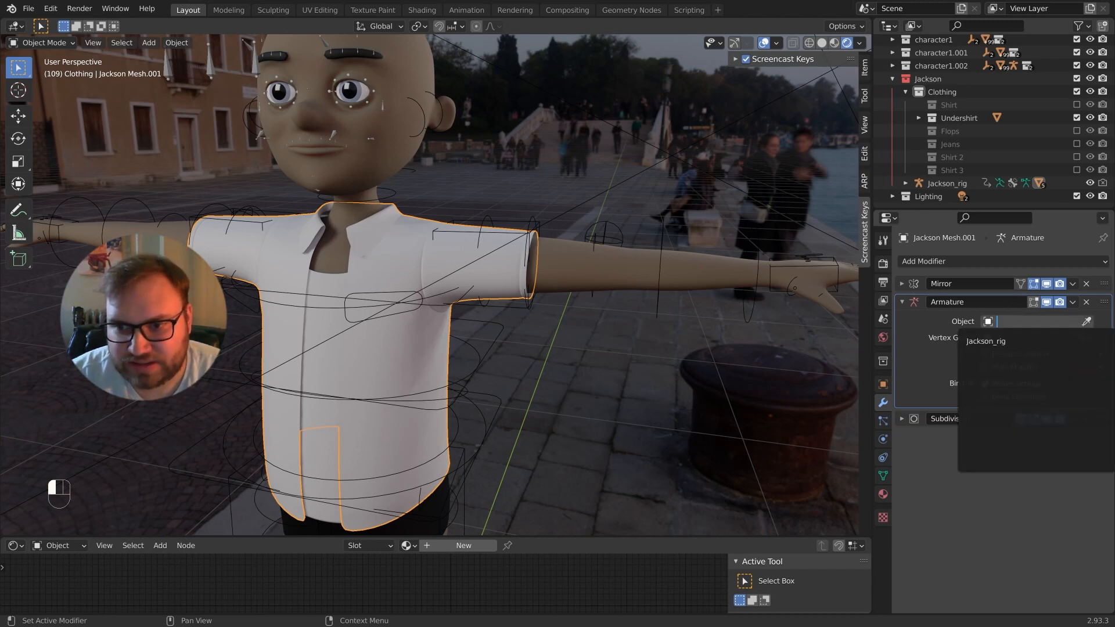
pyautogui.click(1022, 341)
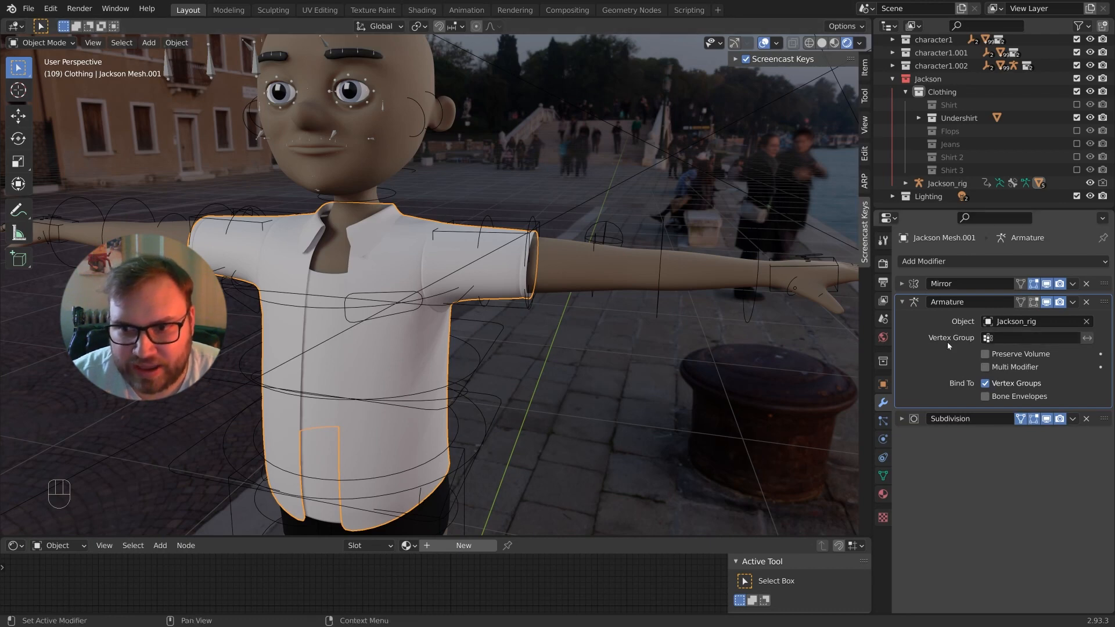
# Test how the shirt sleeve follows the rig by moving the left hand IK control in Pose Mode
pyautogui.scroll(-2, 708, 284)
pyautogui.click(658, 272)
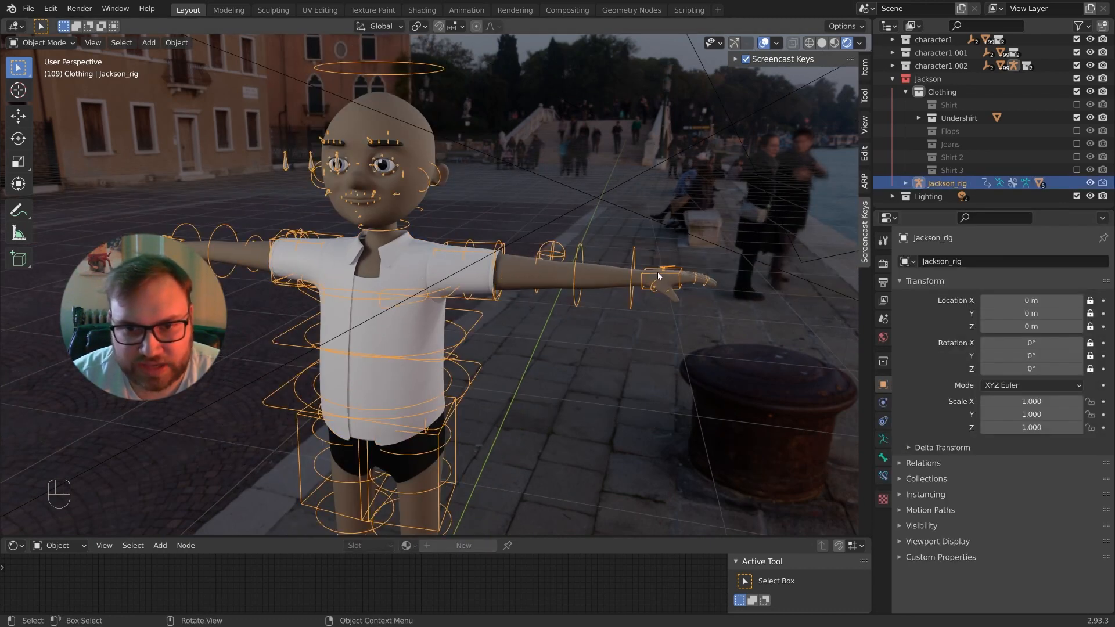
pyautogui.hotkey('ctrl', 'Tab')
pyautogui.click(659, 277)
pyautogui.press('g')
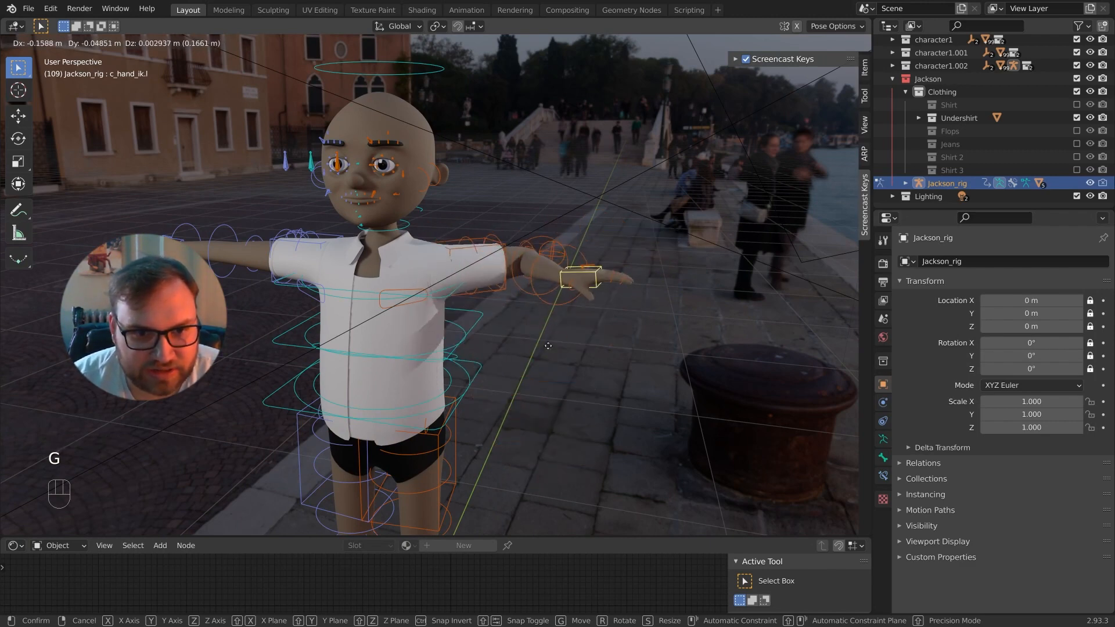
pyautogui.rightClick(561, 293)
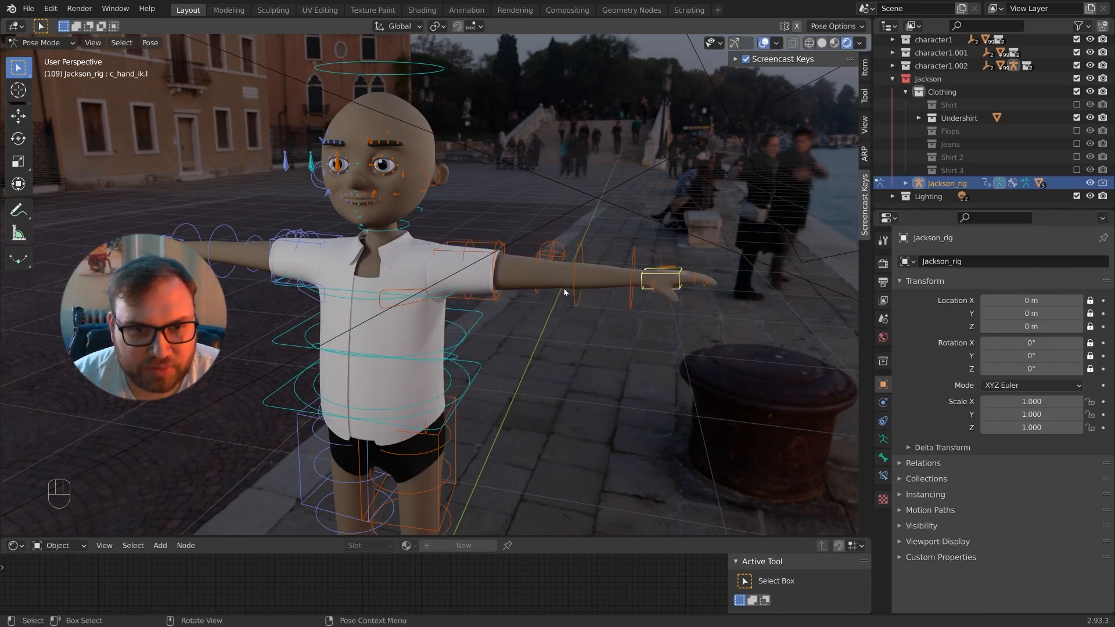
pyautogui.hotkey('ctrl', 'Tab')
# Select the shirt and assign it the existing Shirt 2 material
pyautogui.click(427, 270)
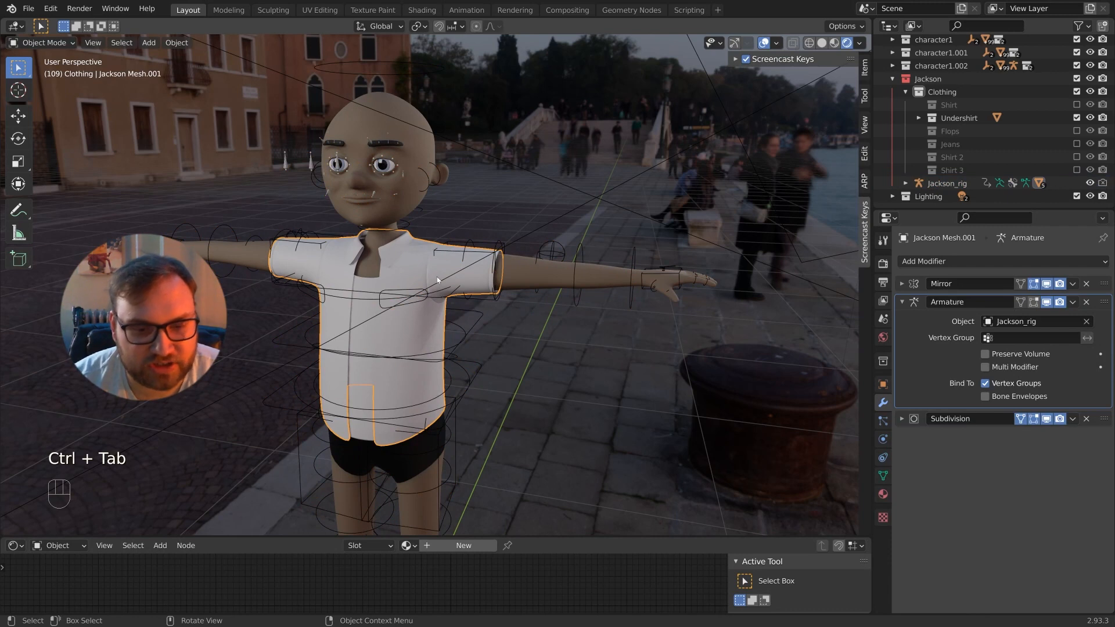
pyautogui.click(409, 546)
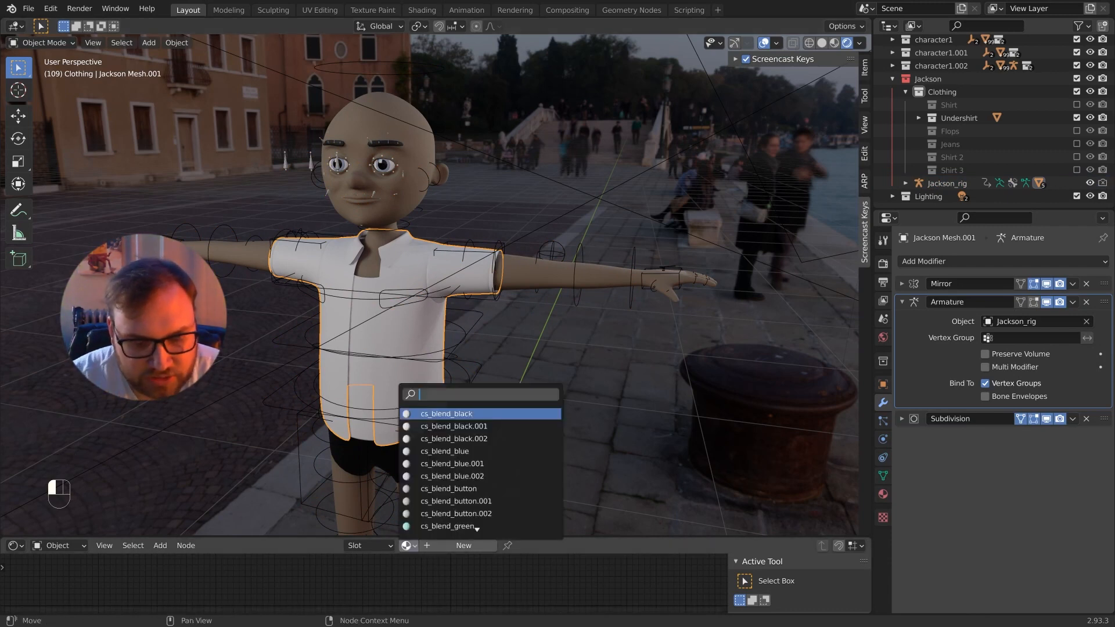
pyautogui.write('Shirt')
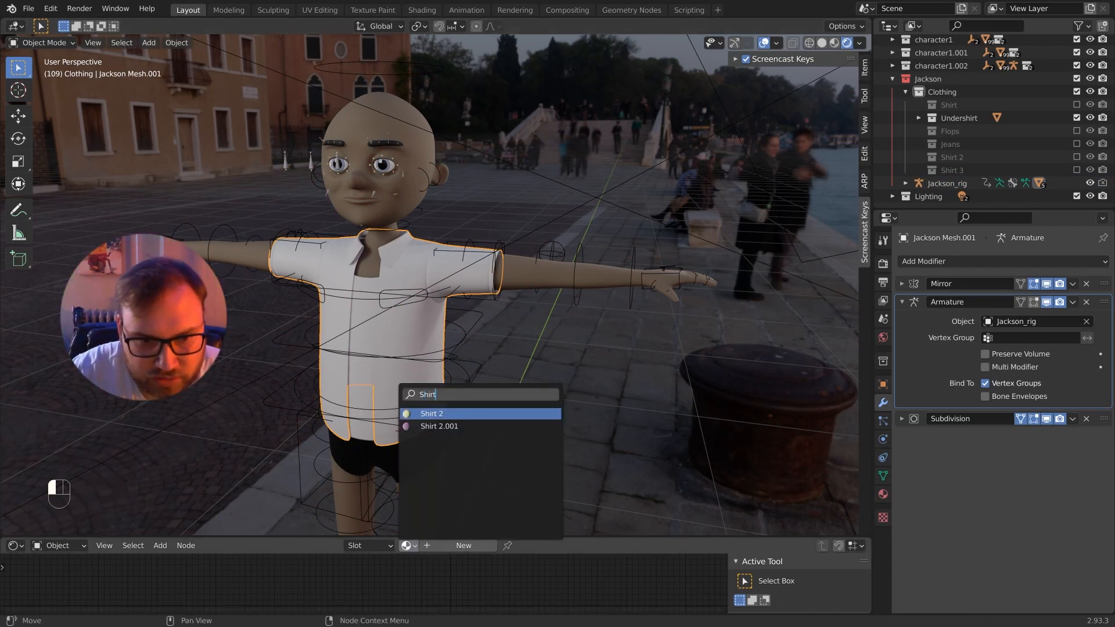
pyautogui.press('Return')
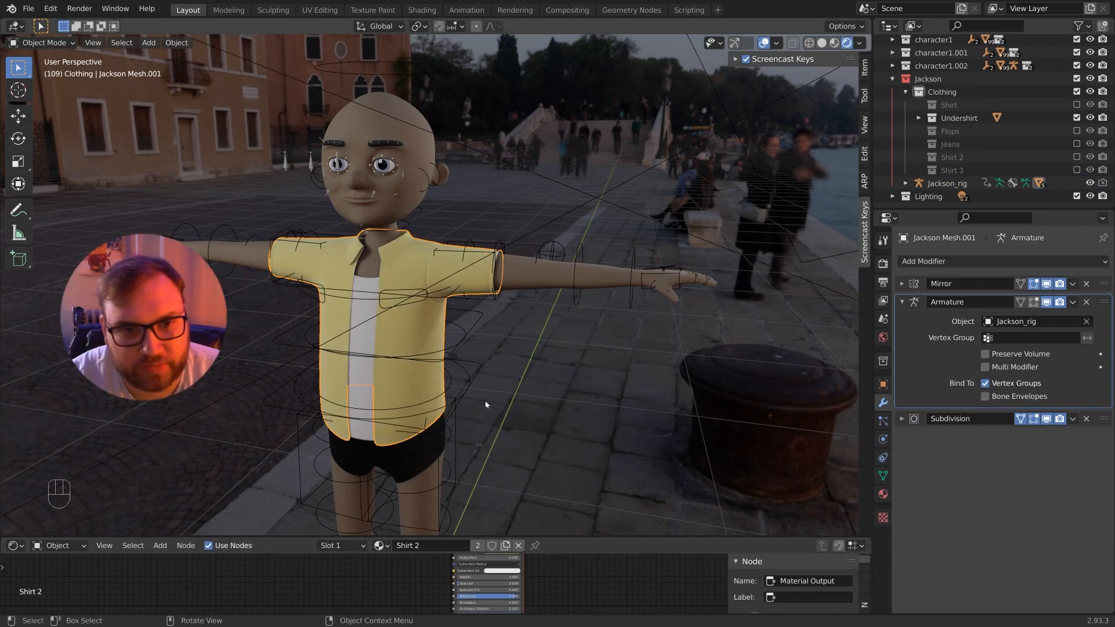
# Put Jackson_rig in Pose Mode and rotate the c_spine_01.x control by about -15.9° in the view
pyautogui.click(659, 267)
pyautogui.scroll(3, 487, 342)
pyautogui.hotkey('ctrl', 'Tab')
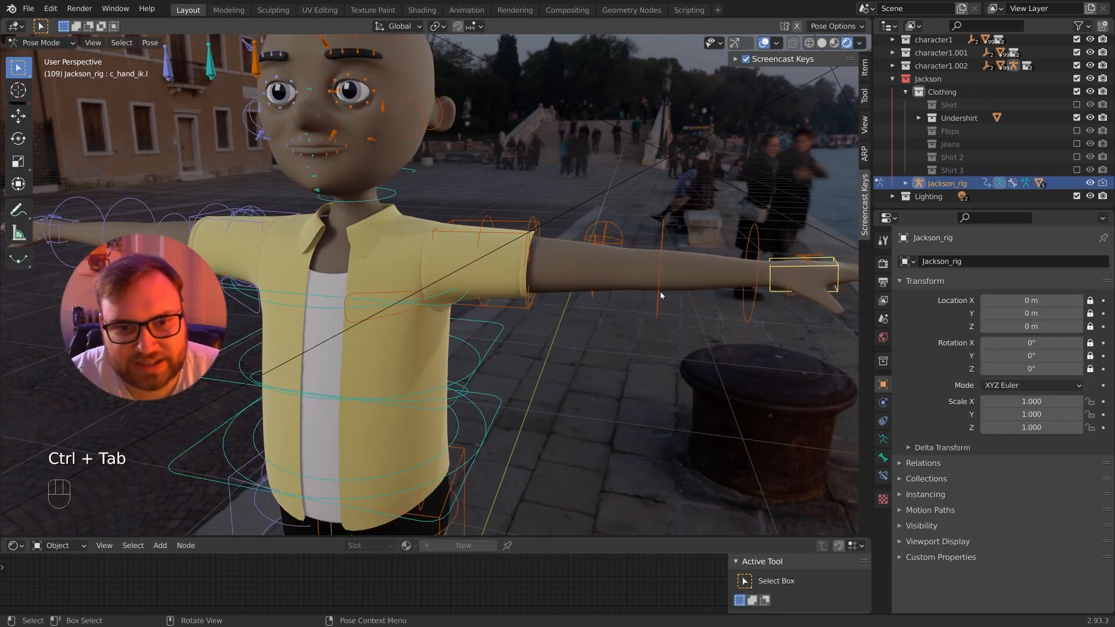
pyautogui.click(505, 344)
pyautogui.click(503, 337)
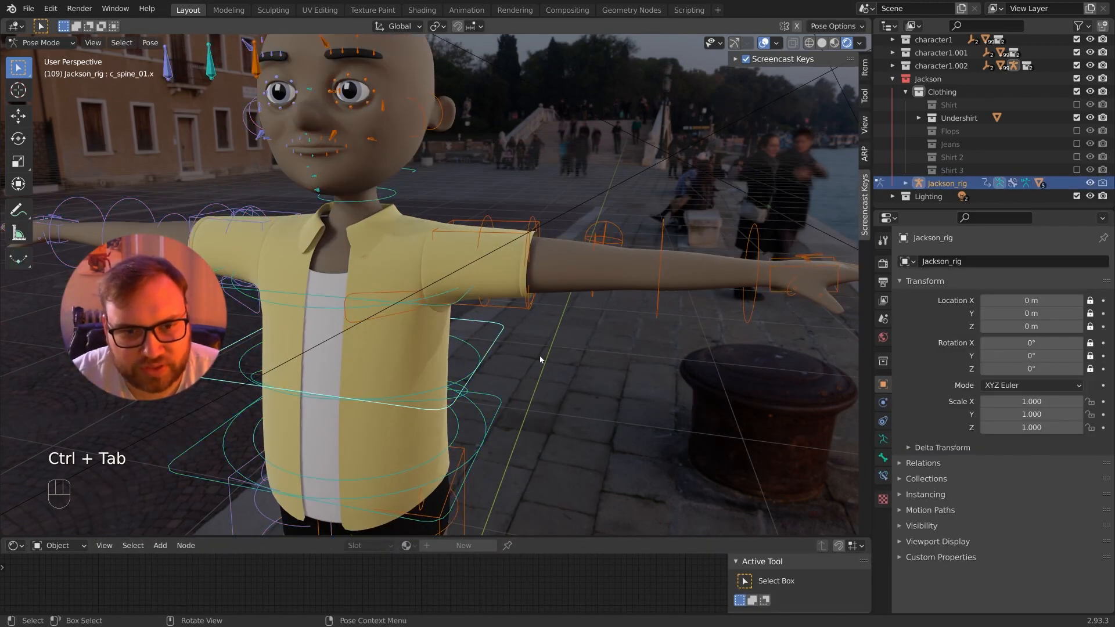
pyautogui.press('r')
pyautogui.click(520, 314)
pyautogui.moveTo(512, 321); pyautogui.dragTo(540, 310, button='middle')
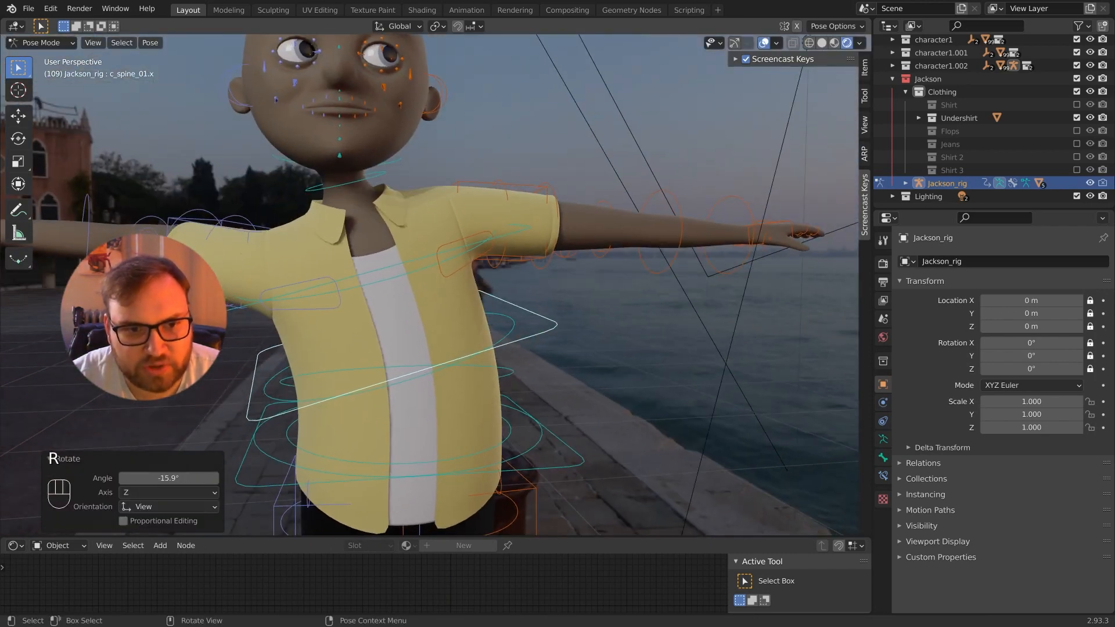
# Twist the c_spine_01.x control further with free rotation and a view rotation of about 8°, and inspect the shirt's deformation
pyautogui.press('r')
pyautogui.press('r')
pyautogui.click(554, 317)
pyautogui.press('r')
pyautogui.click(560, 351)
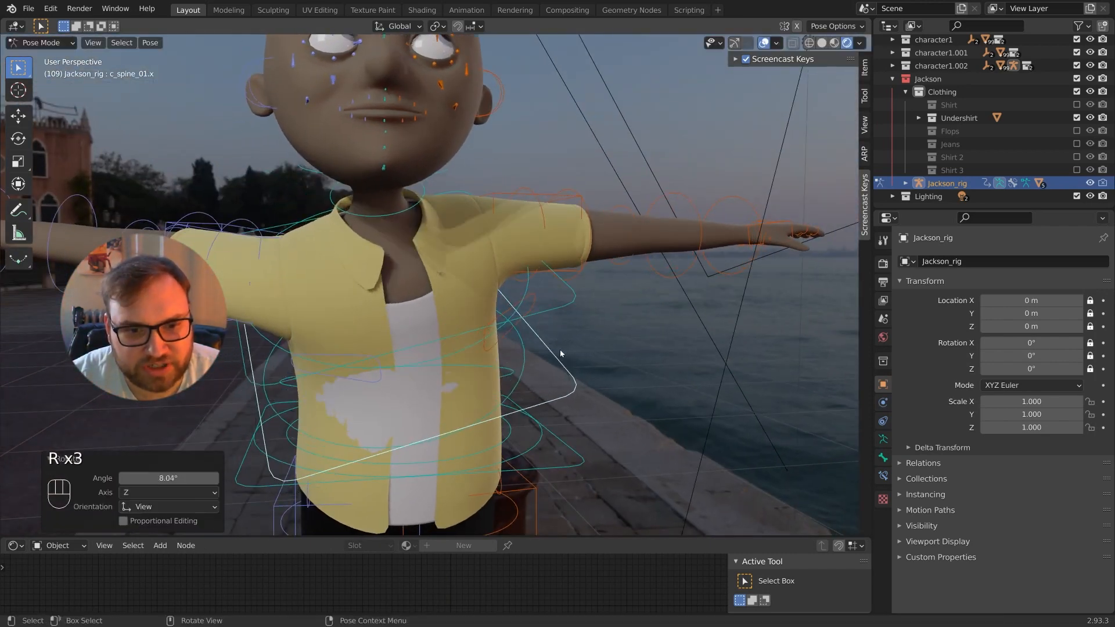
pyautogui.moveTo(560, 350); pyautogui.dragTo(481, 344, button='middle')
pyautogui.keyDown('shift'); pyautogui.moveTo(481, 344); pyautogui.dragTo(563, 347, button='middle'); pyautogui.keyUp('shift')
pyautogui.moveTo(562, 346)
pyautogui.mouseDown(button='middle')
pyautogui.moveTo(554, 353)
pyautogui.moveTo(573, 354)
pyautogui.moveTo(552, 342)
pyautogui.mouseUp(button='middle')
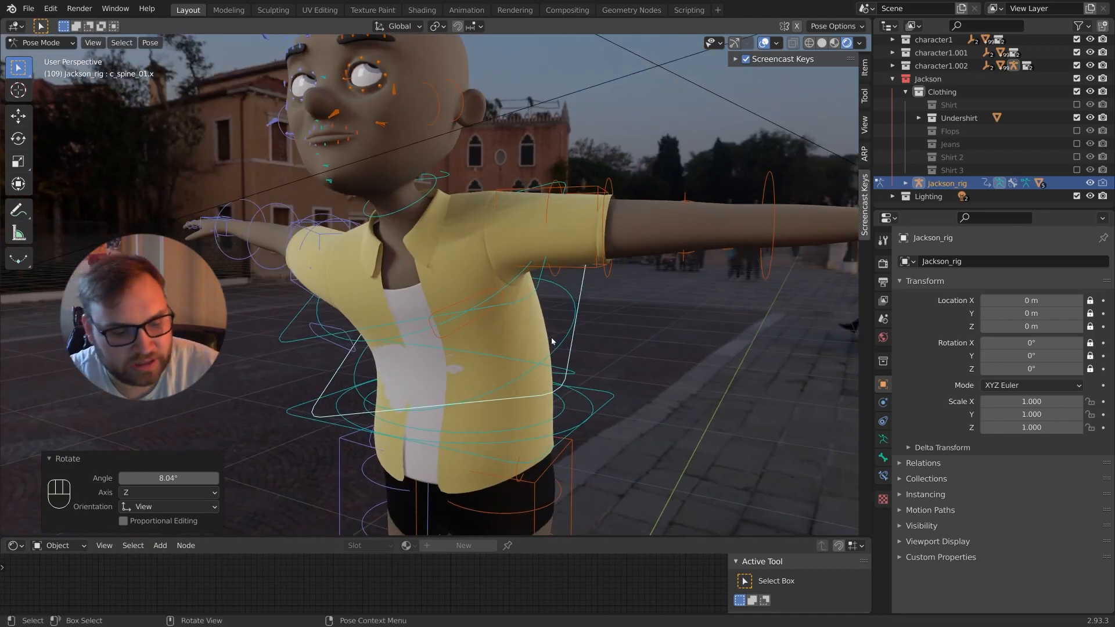
# Return to Object Mode and compare the Armature modifier settings of the shirt, body and undershirt
pyautogui.hotkey('ctrl', 'Tab')
pyautogui.moveTo(523, 341); pyautogui.dragTo(538, 345, button='middle')
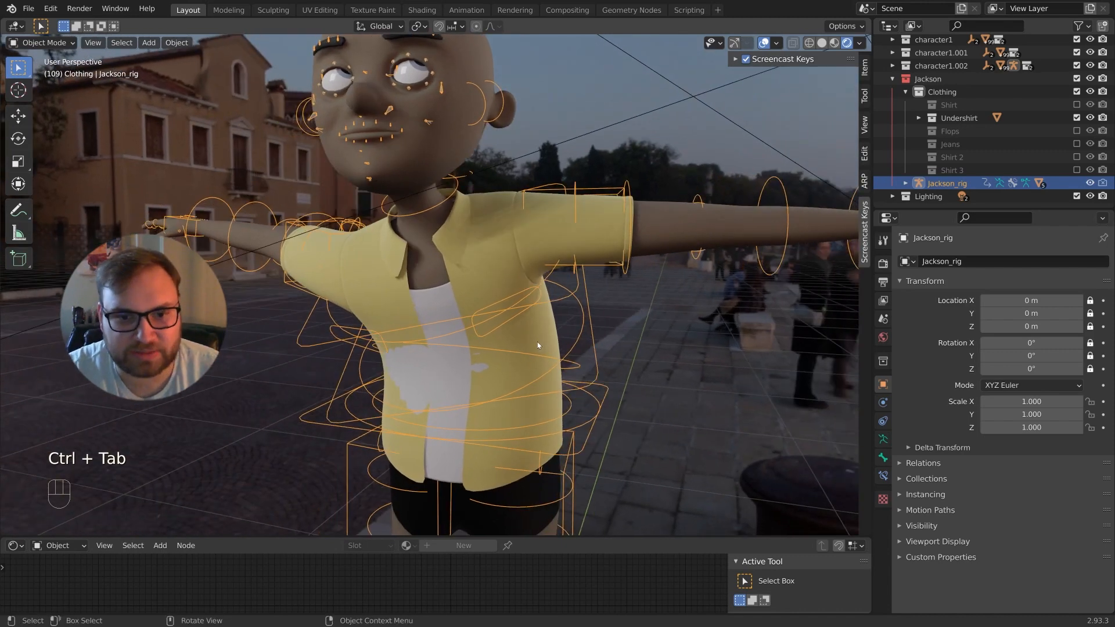
pyautogui.click(538, 345)
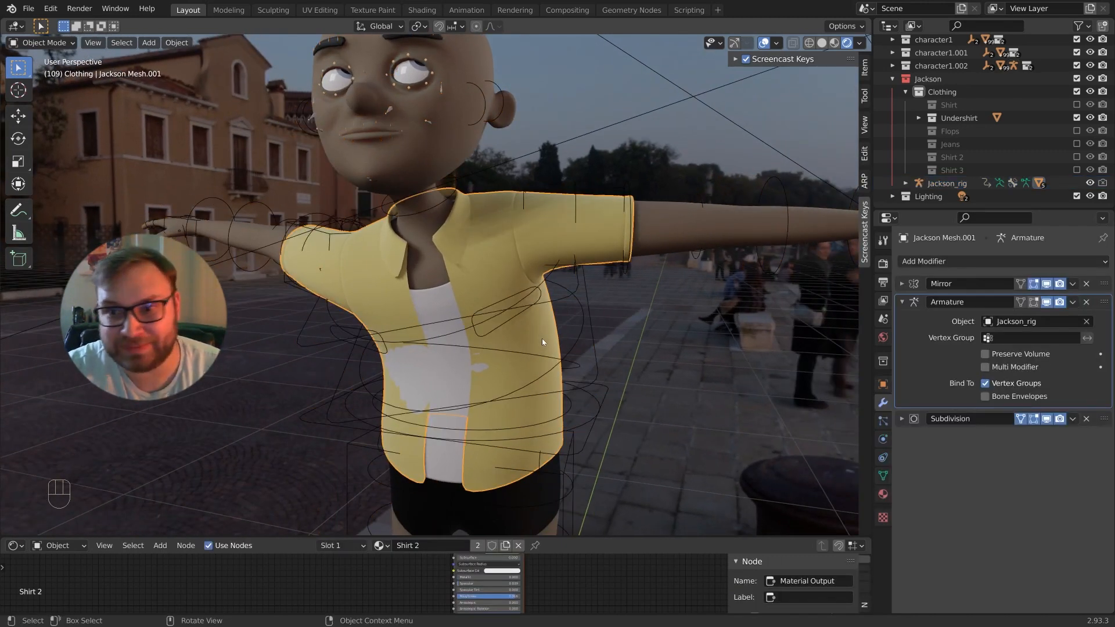
pyautogui.keyDown('shift'); pyautogui.click(434, 265); pyautogui.keyUp('shift')
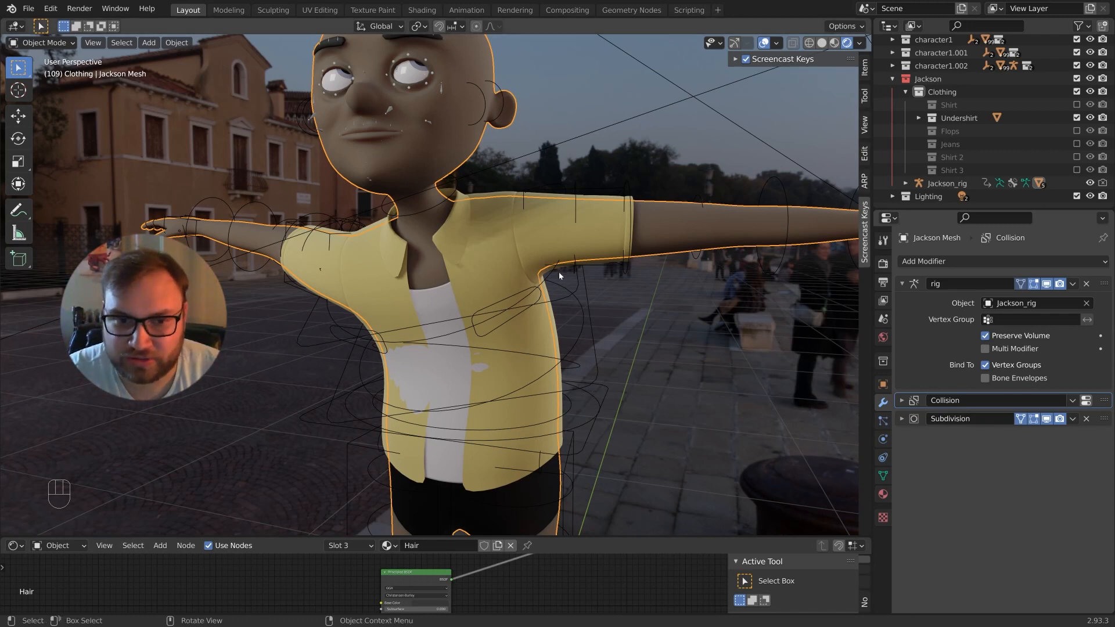
pyautogui.click(433, 298)
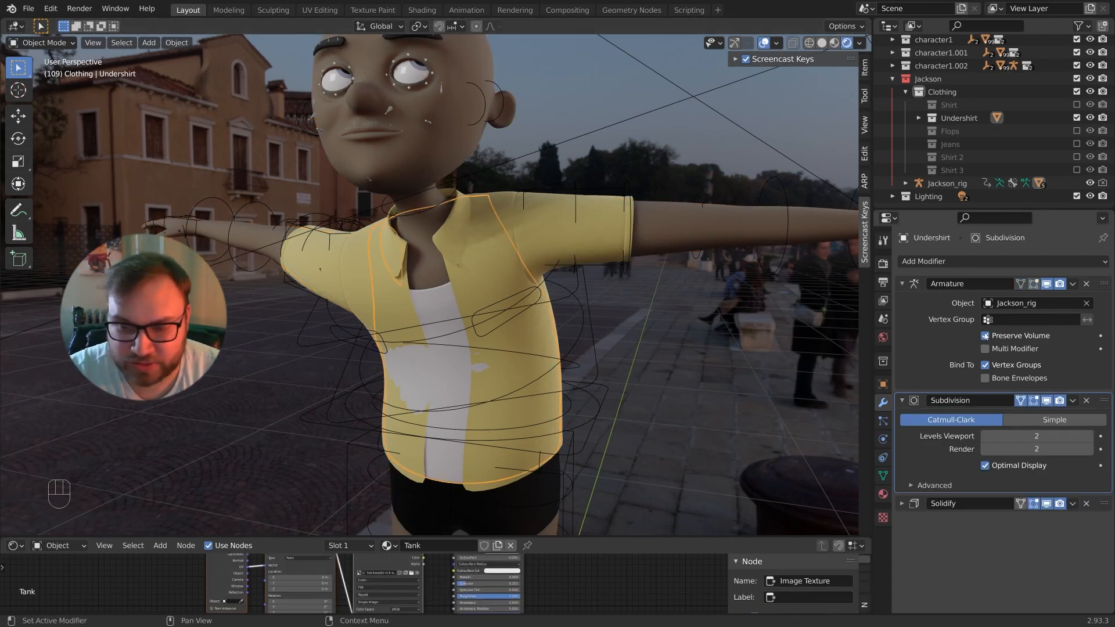
# Try placing the shirt's Armature modifier below Subdivision to compare the deformation
pyautogui.click(518, 245)
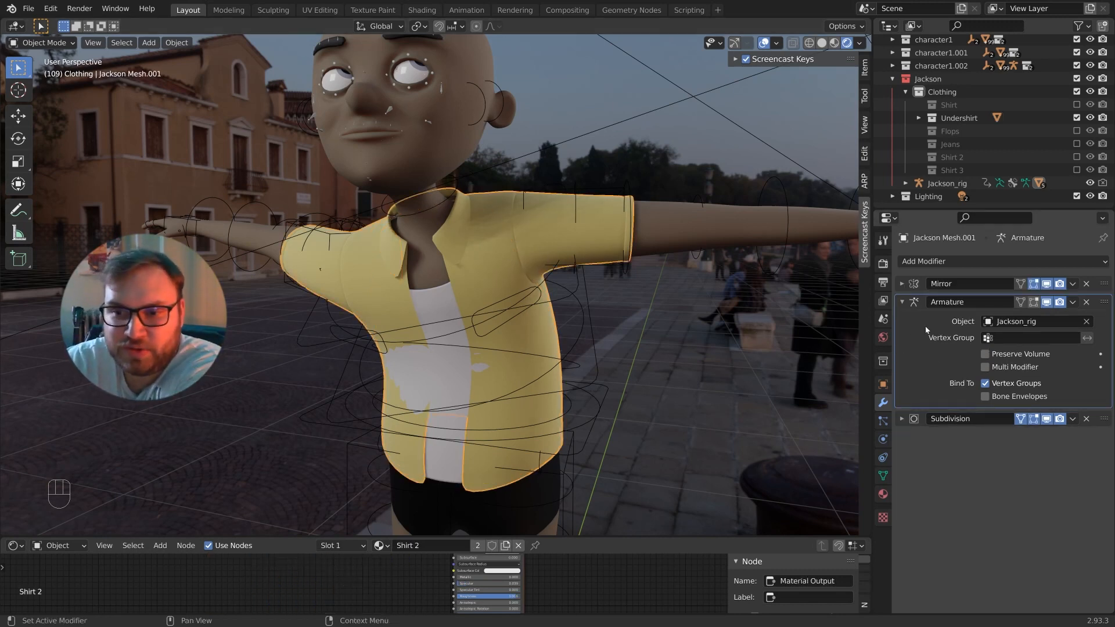
pyautogui.moveTo(1104, 301); pyautogui.dragTo(1102, 435)
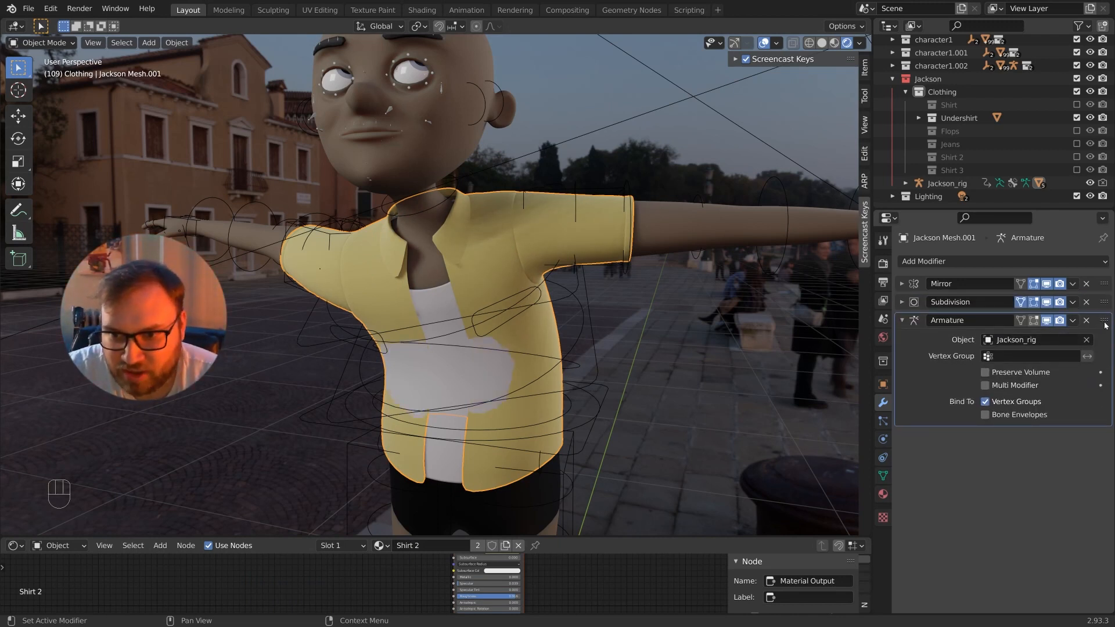
pyautogui.moveTo(1105, 323); pyautogui.dragTo(1097, 373)
pyautogui.moveTo(1104, 320); pyautogui.dragTo(1104, 301)
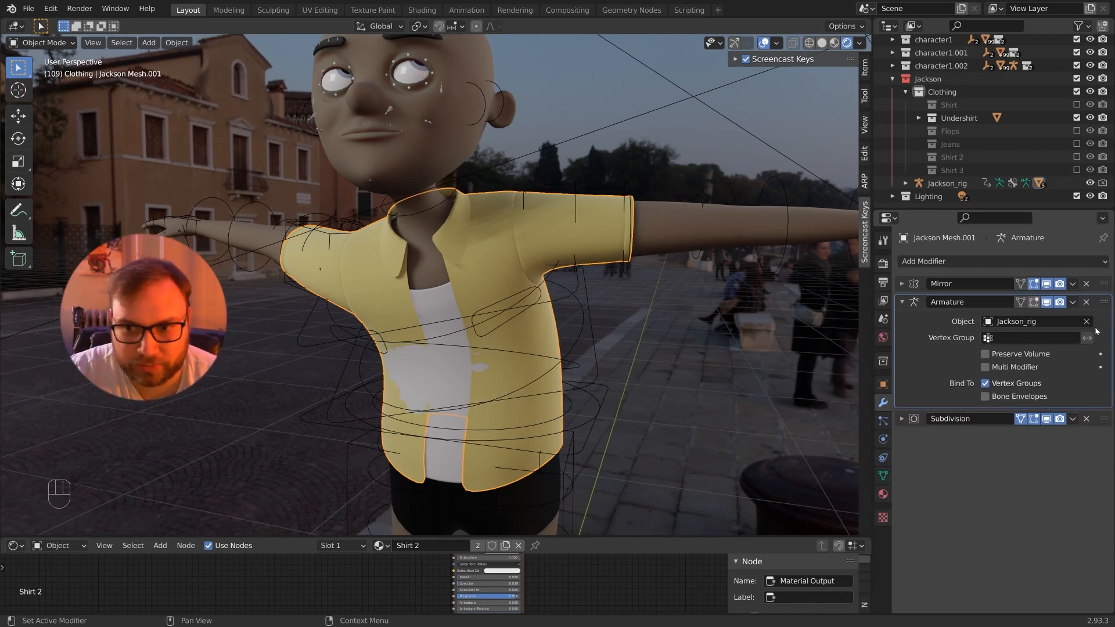
# Enable Preserve Volume on the shirt's Armature modifier and inspect the posed shirt from behind
pyautogui.click(985, 354)
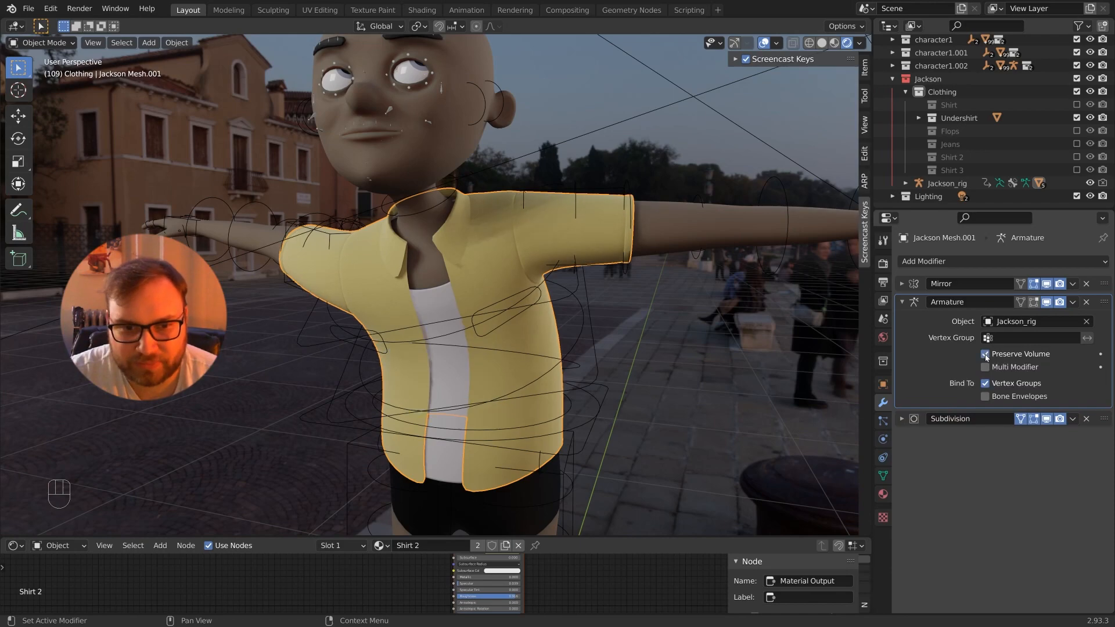
pyautogui.moveTo(663, 294); pyautogui.dragTo(691, 304, button='middle')
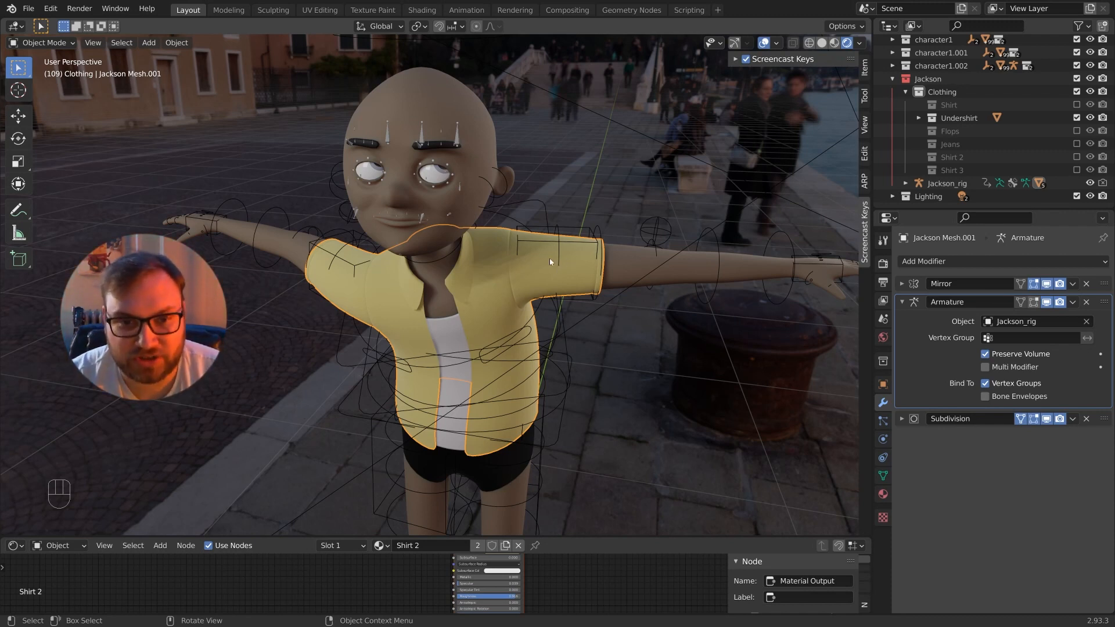
pyautogui.moveTo(551, 259); pyautogui.dragTo(684, 297, button='middle')
pyautogui.scroll(4, 614, 264)
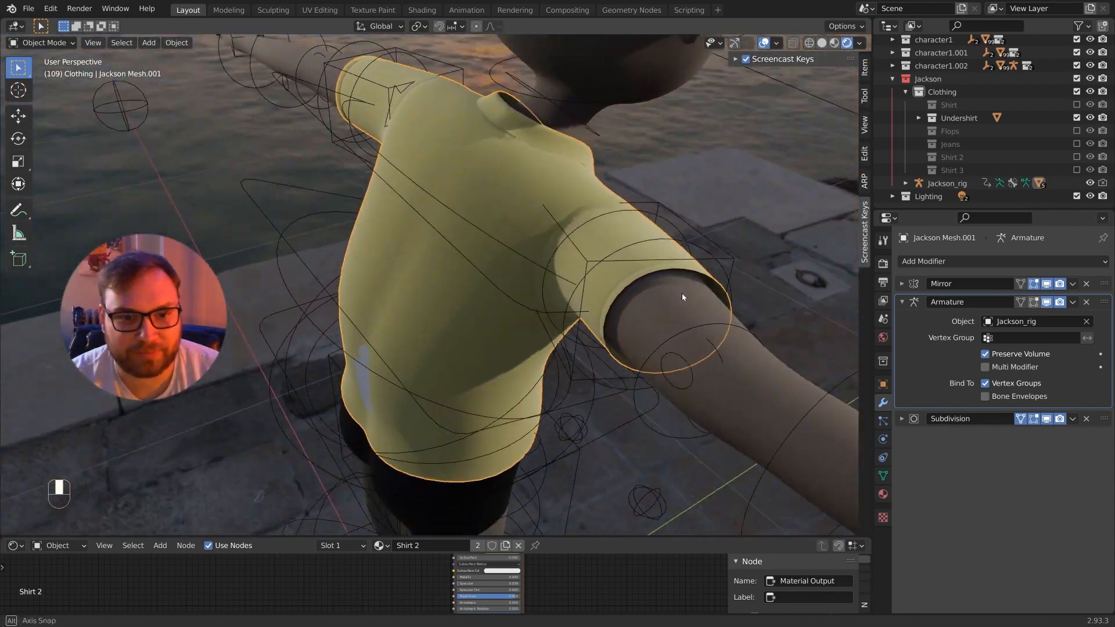
pyautogui.moveTo(558, 290); pyautogui.dragTo(621, 244, button='middle')
# Pull the shirt's lower back outward in Edit Mode with proportional editing so it covers the undershirt
pyautogui.moveTo(483, 364); pyautogui.dragTo(446, 368, button='middle')
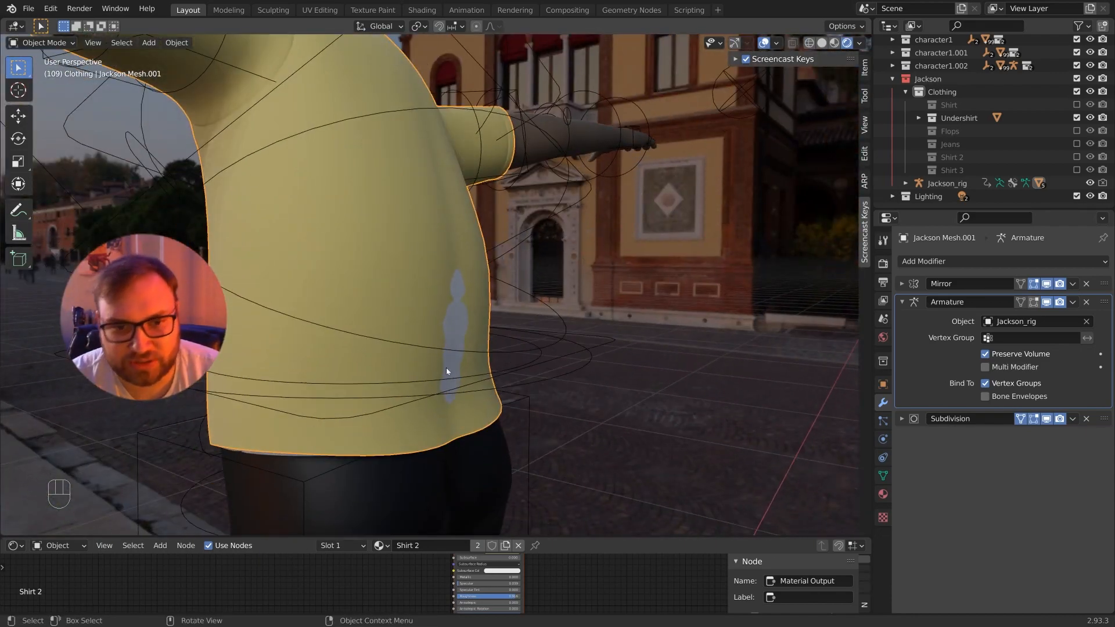
pyautogui.moveTo(474, 303); pyautogui.dragTo(506, 348, button='middle')
pyautogui.press('Tab')
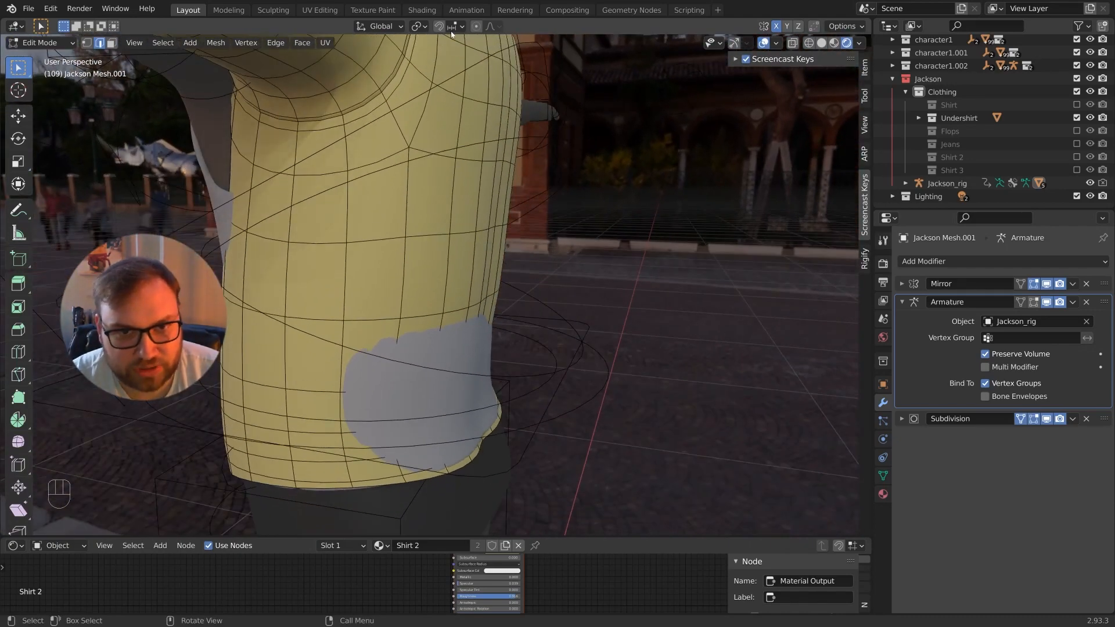
pyautogui.press('g')
pyautogui.click(464, 366)
pyautogui.press('Tab')
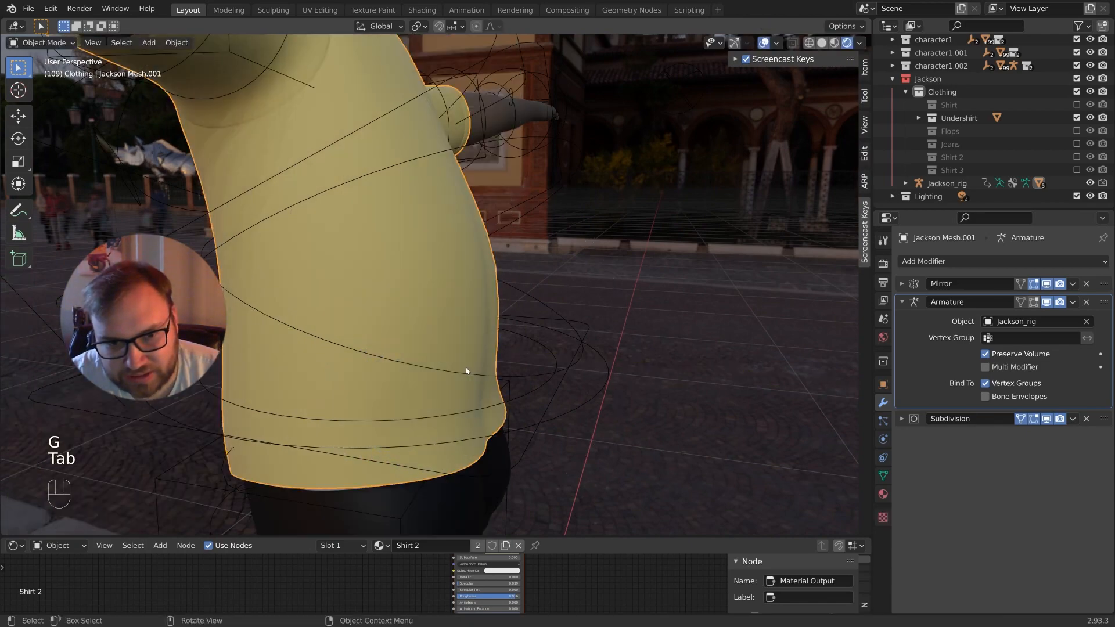
# Bend the rig's c_spine_02.x control by about -35° in Pose Mode, rotate it further freely, and return to Object Mode
pyautogui.moveTo(465, 369); pyautogui.dragTo(407, 313, button='middle')
pyautogui.keyDown('shift'); pyautogui.click(511, 324); pyautogui.keyUp('shift')
pyautogui.click(508, 314)
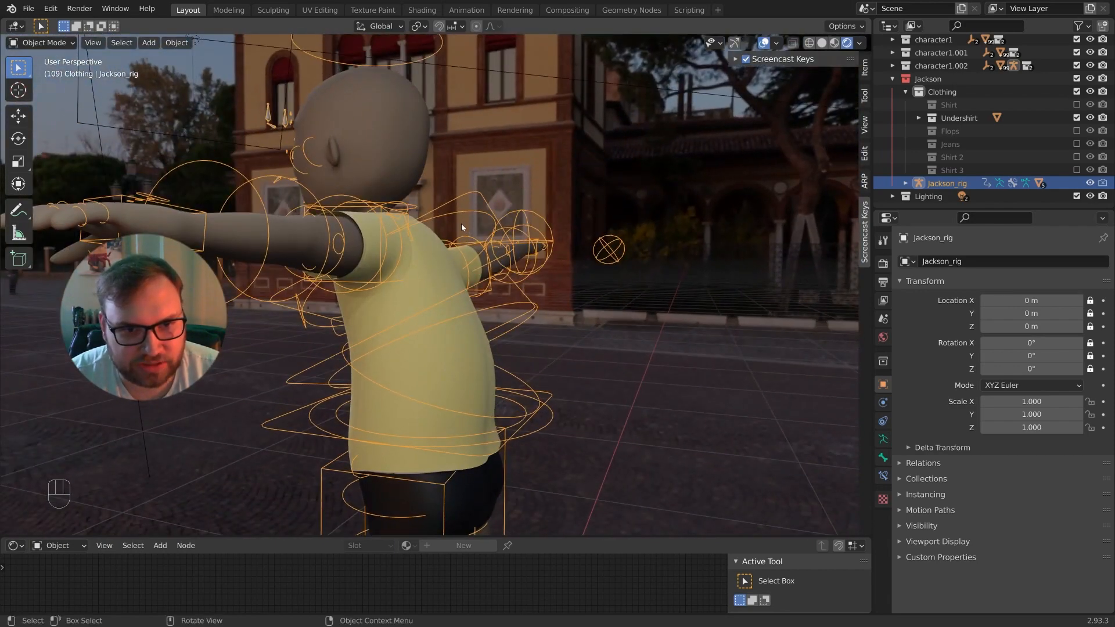
pyautogui.hotkey('ctrl', 'Tab')
pyautogui.press('r')
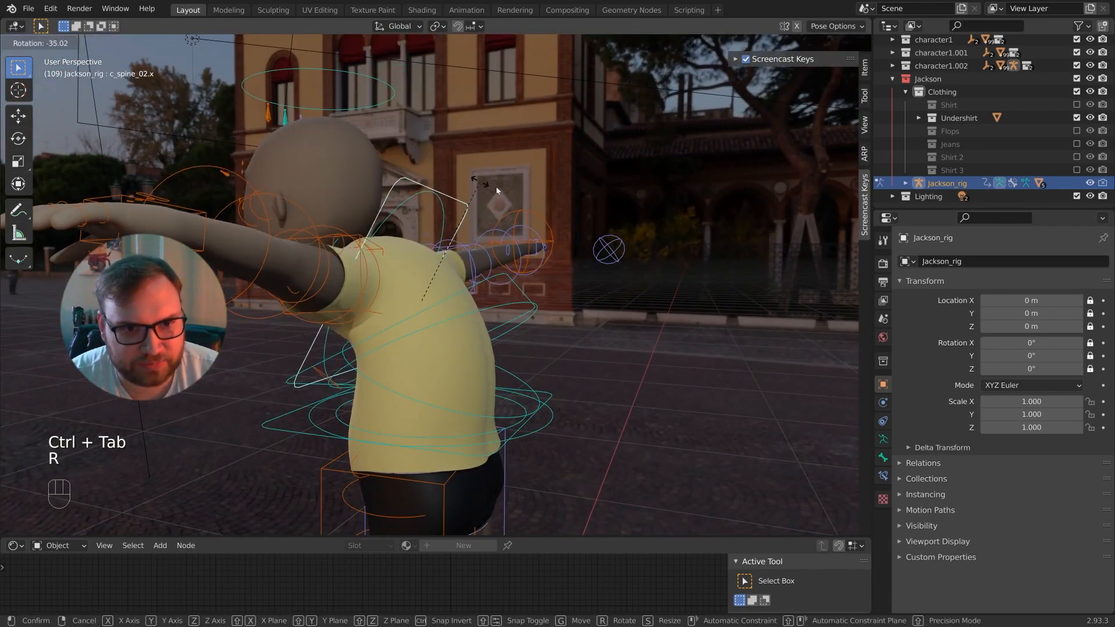
pyautogui.click(496, 186)
pyautogui.moveTo(496, 186); pyautogui.dragTo(549, 247, button='middle')
pyautogui.press('r')
pyautogui.press('r')
pyautogui.click(542, 266)
pyautogui.hotkey('ctrl', 'Tab')
# Nudge a vertex of the posed shirt in Edit Mode with smooth proportional editing at size 0.14, finishing in Object Mode
pyautogui.click(487, 298)
pyautogui.moveTo(520, 305); pyautogui.dragTo(518, 262, button='middle')
pyautogui.press('Tab')
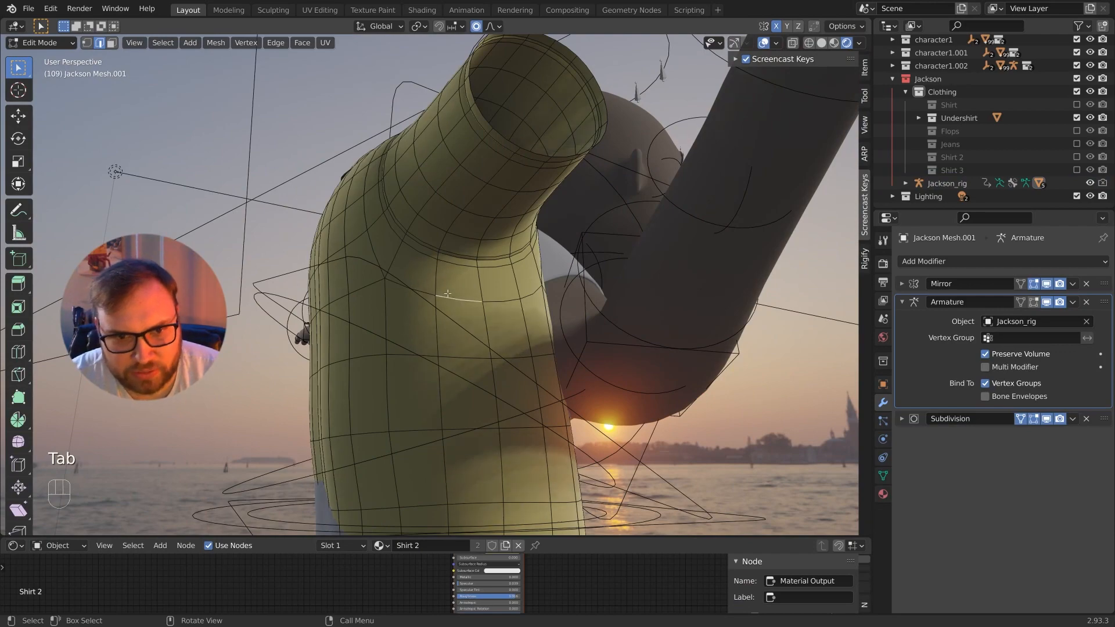
pyautogui.press('1')
pyautogui.scroll(5, 518, 263)
pyautogui.click(518, 270)
pyautogui.press('g')
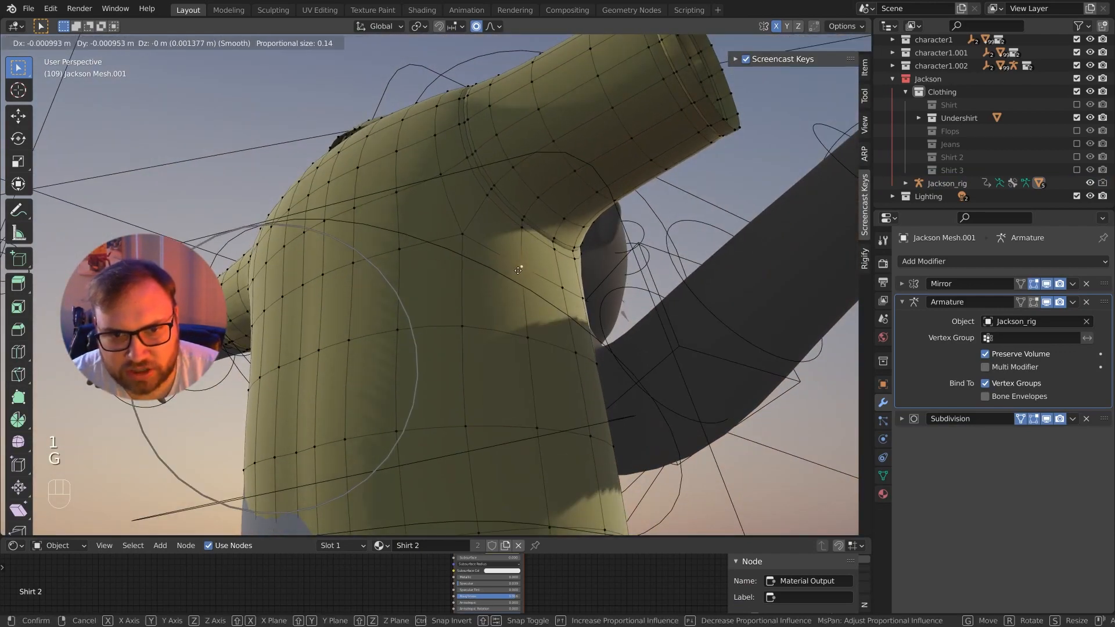
pyautogui.click(512, 273)
pyautogui.moveTo(511, 273)
pyautogui.mouseDown(button='middle')
pyautogui.moveTo(457, 274)
pyautogui.moveTo(513, 301)
pyautogui.moveTo(447, 322)
pyautogui.moveTo(496, 276)
pyautogui.mouseUp(button='middle')
pyautogui.press('Tab')
# Rename the open-front shirt object as Shirt 4
pyautogui.press('F2')
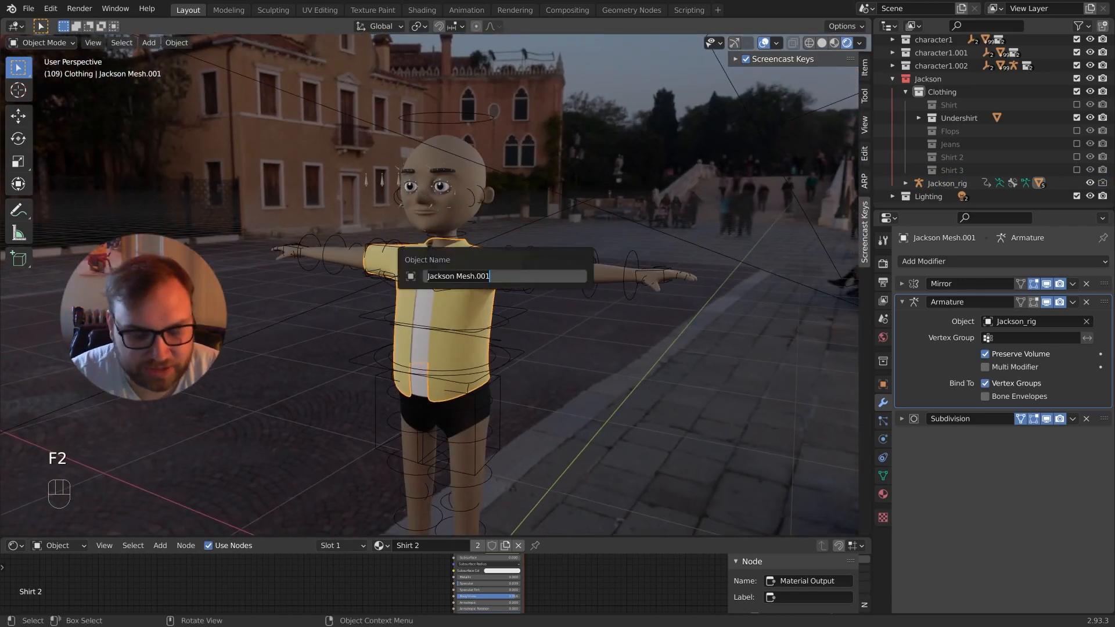
pyautogui.write('Shirt')
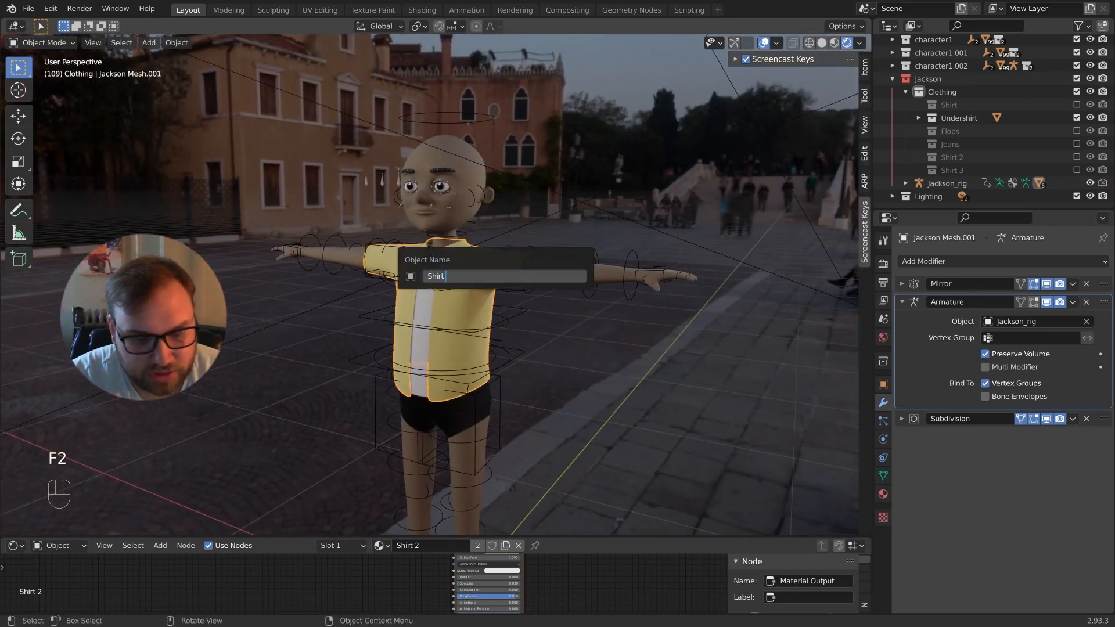
pyautogui.write(' 4')
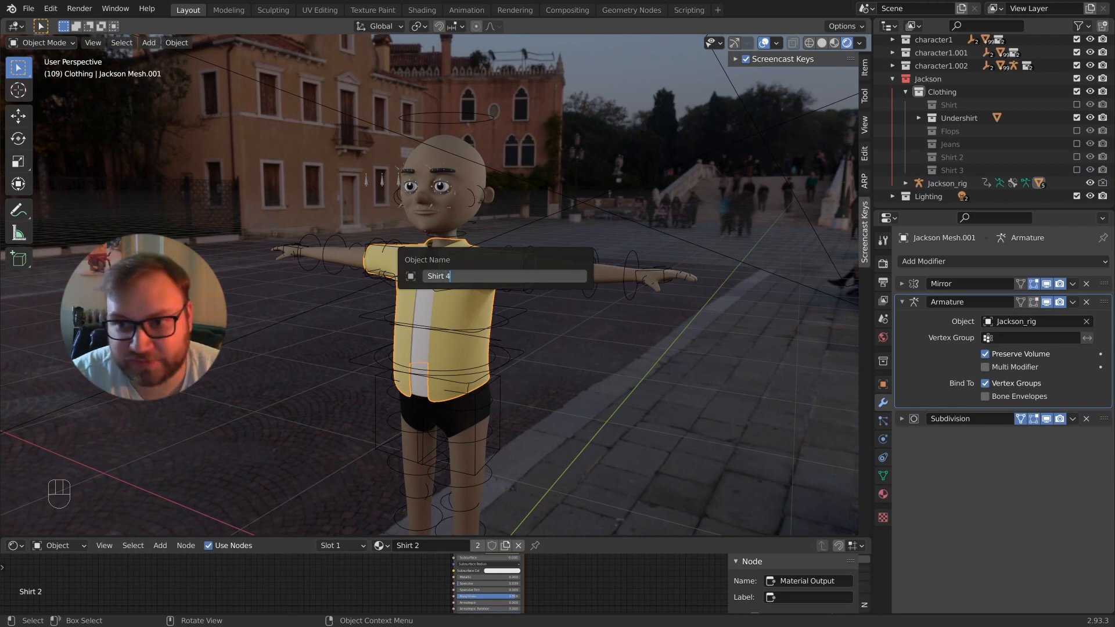
pyautogui.press('Return')
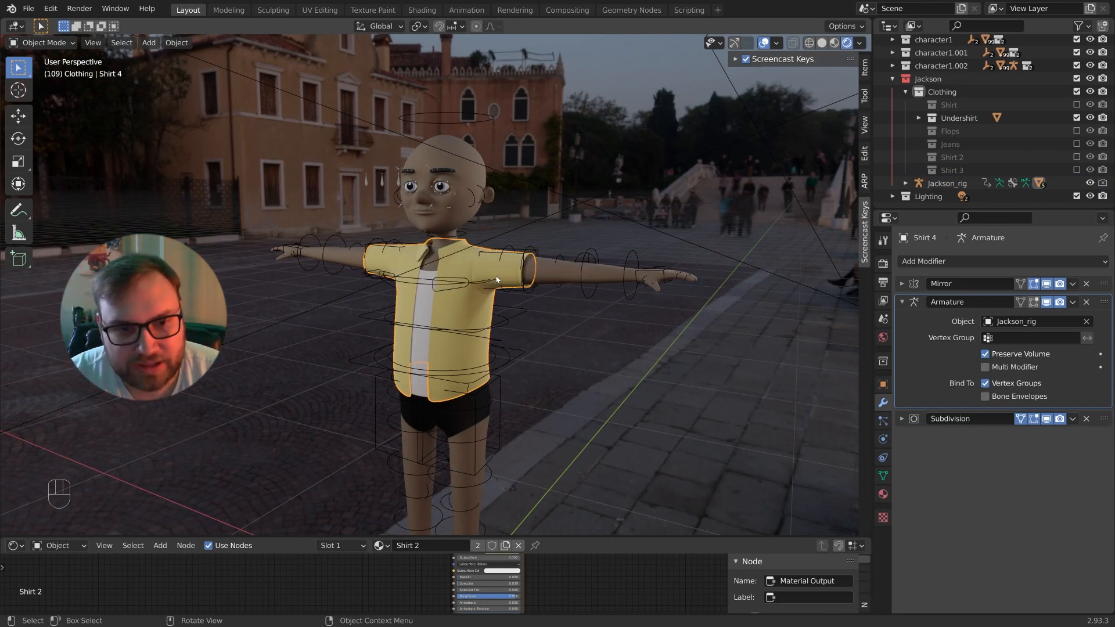
# Move the shirt into a new collection named Shirt 4 inside Jackson's Clothing collection
pyautogui.press('m')
pyautogui.moveTo(496, 280)
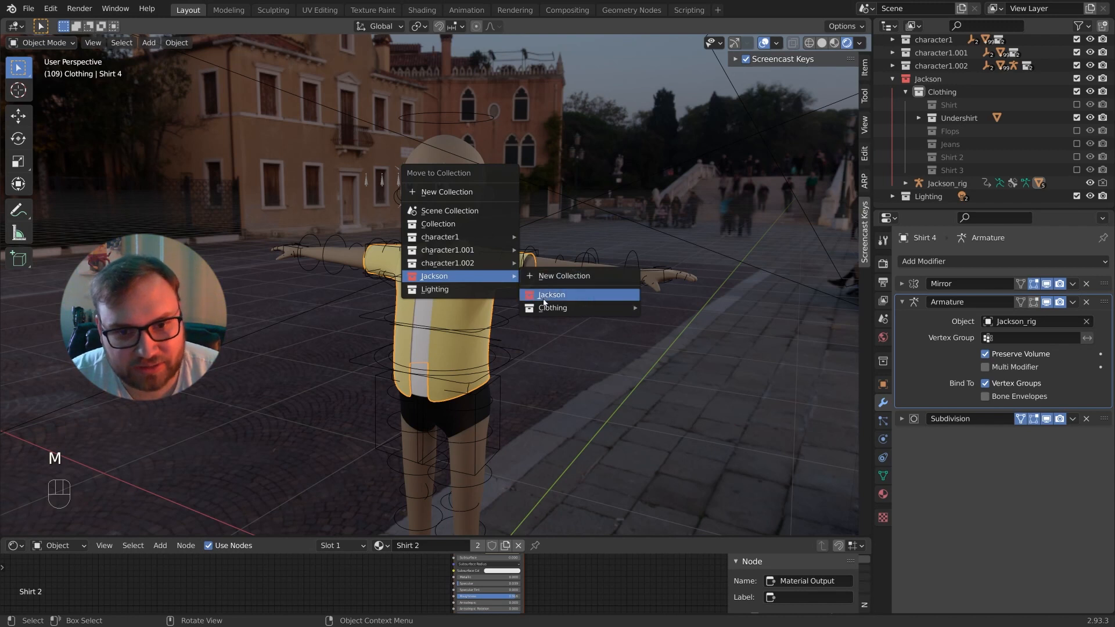
pyautogui.moveTo(575, 309)
pyautogui.click(666, 308)
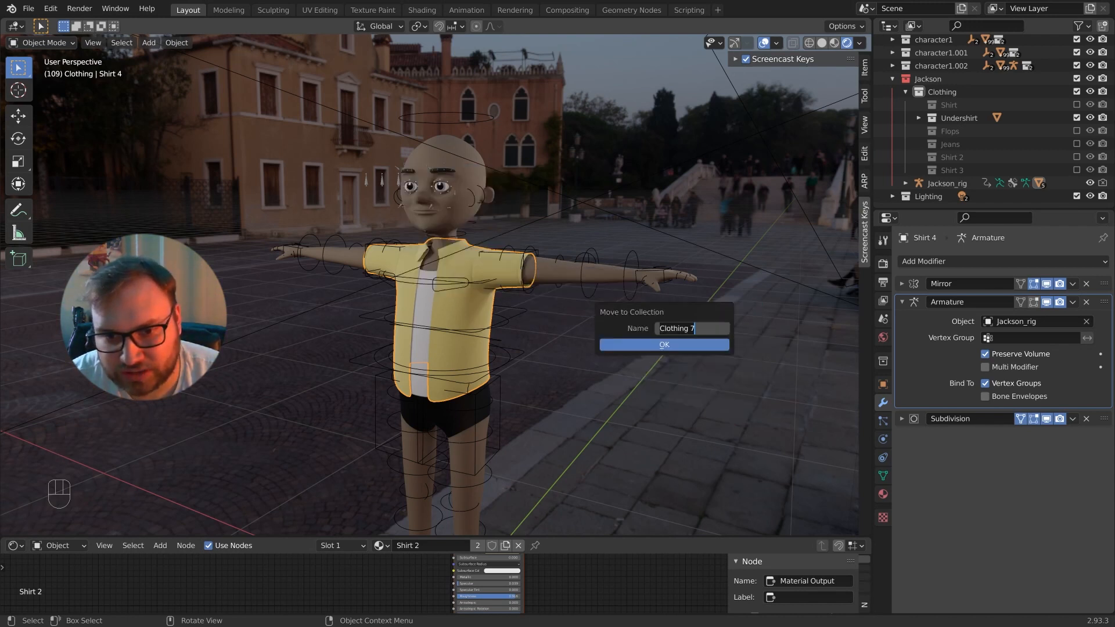
pyautogui.write('Shirt 4')
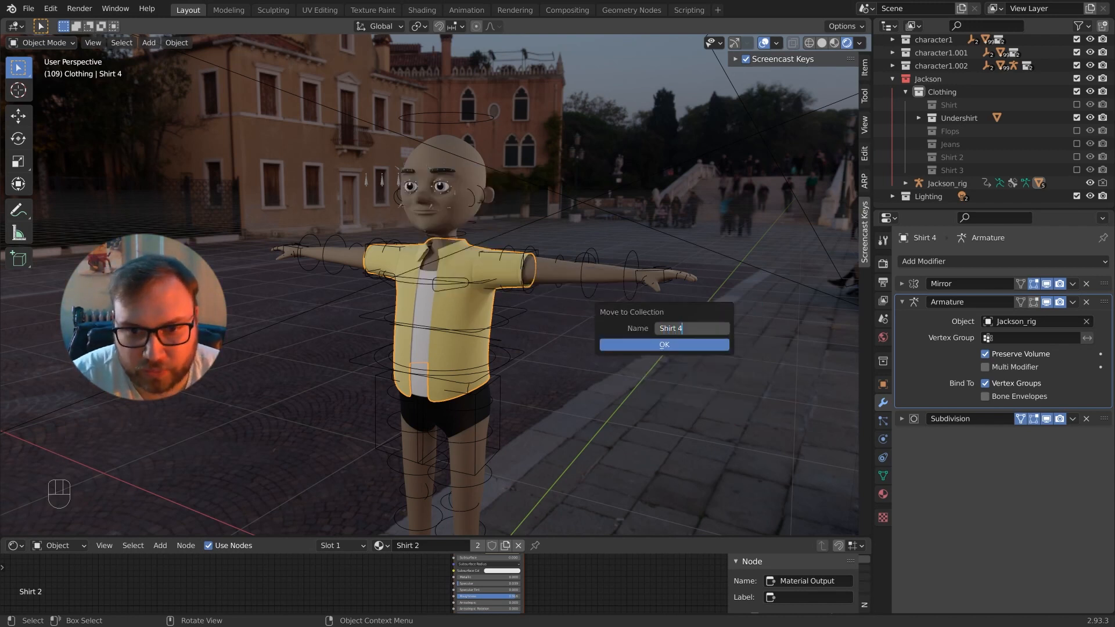
pyautogui.press('Return')
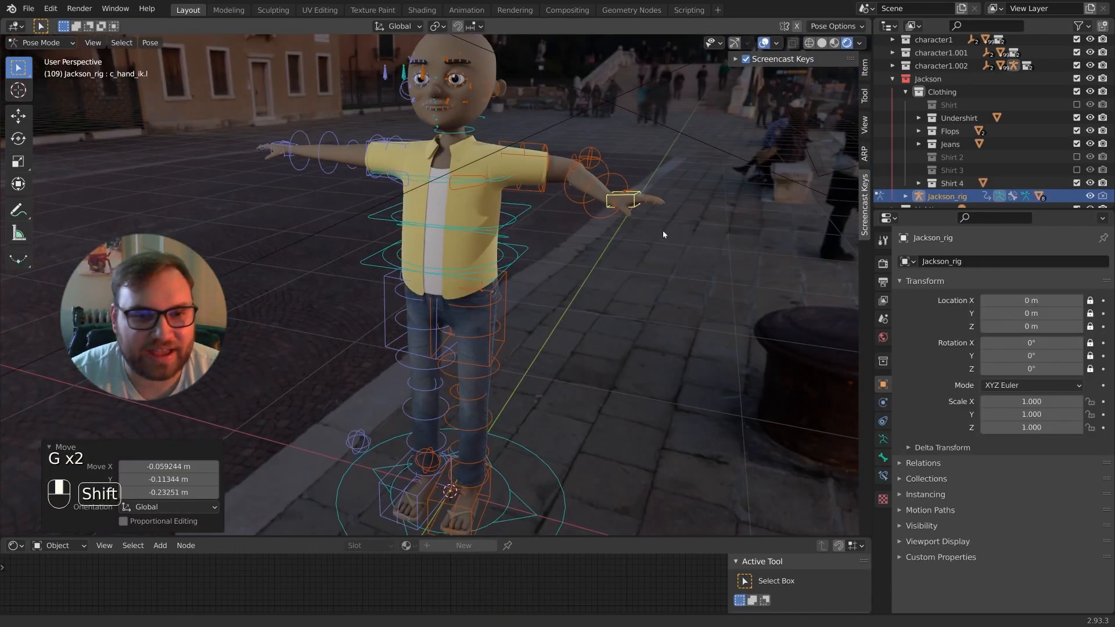
# Leave the rig's Pose Mode with nothing selected and collapse the Clothing collection in the Outliner
pyautogui.hotkey('ctrl', 'Tab')
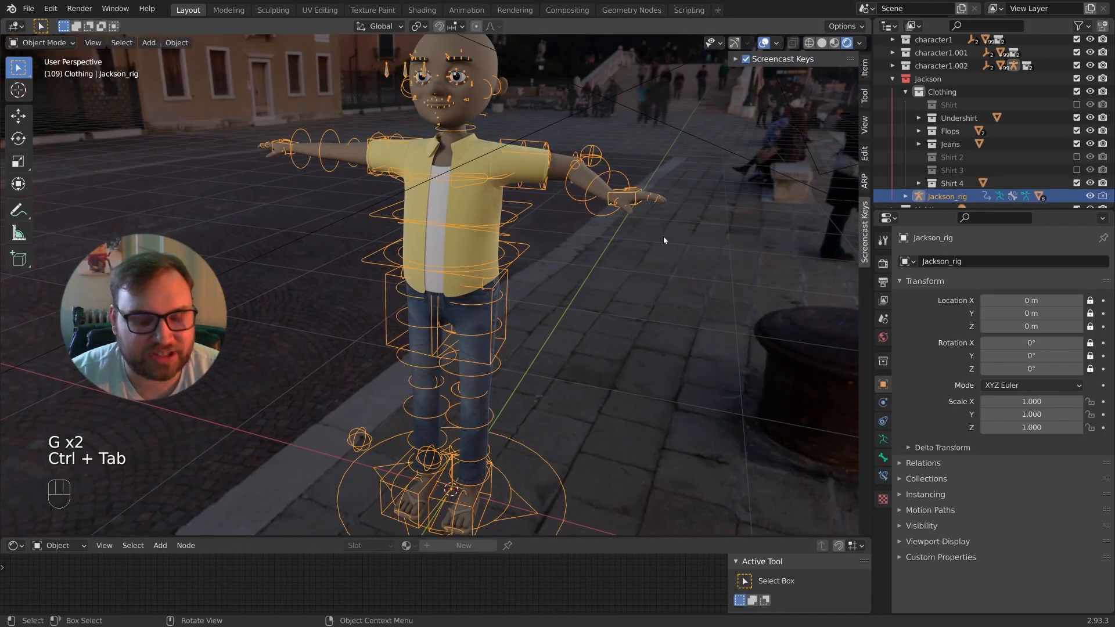
pyautogui.scroll(-3, 663, 236)
pyautogui.hotkey('alt', 'a')
pyautogui.moveTo(633, 245); pyautogui.dragTo(697, 221, button='middle')
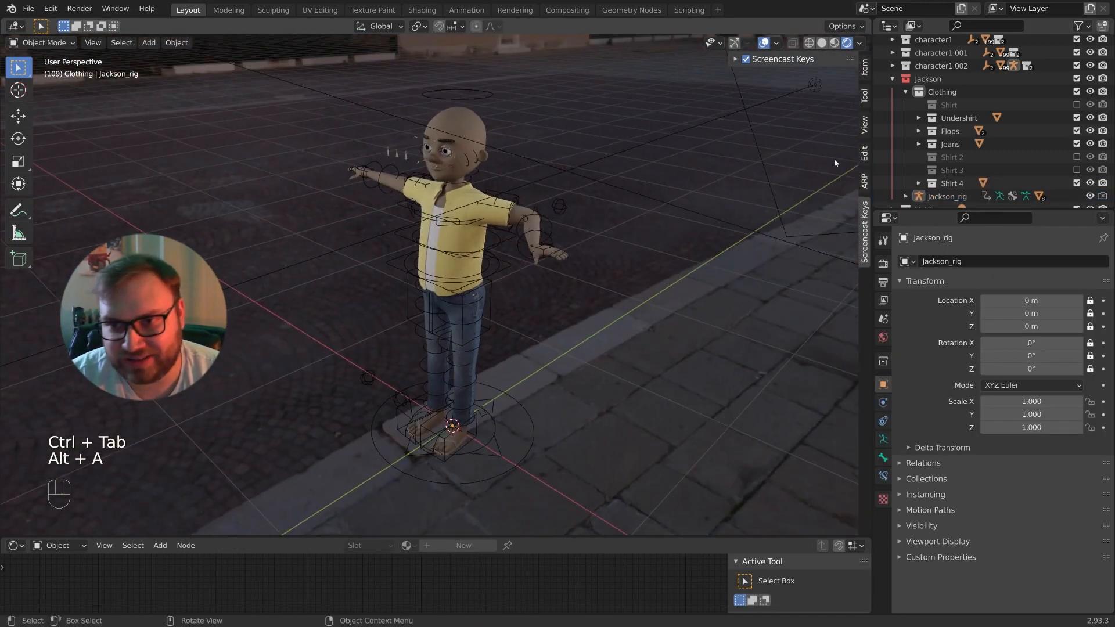
pyautogui.click(905, 93)
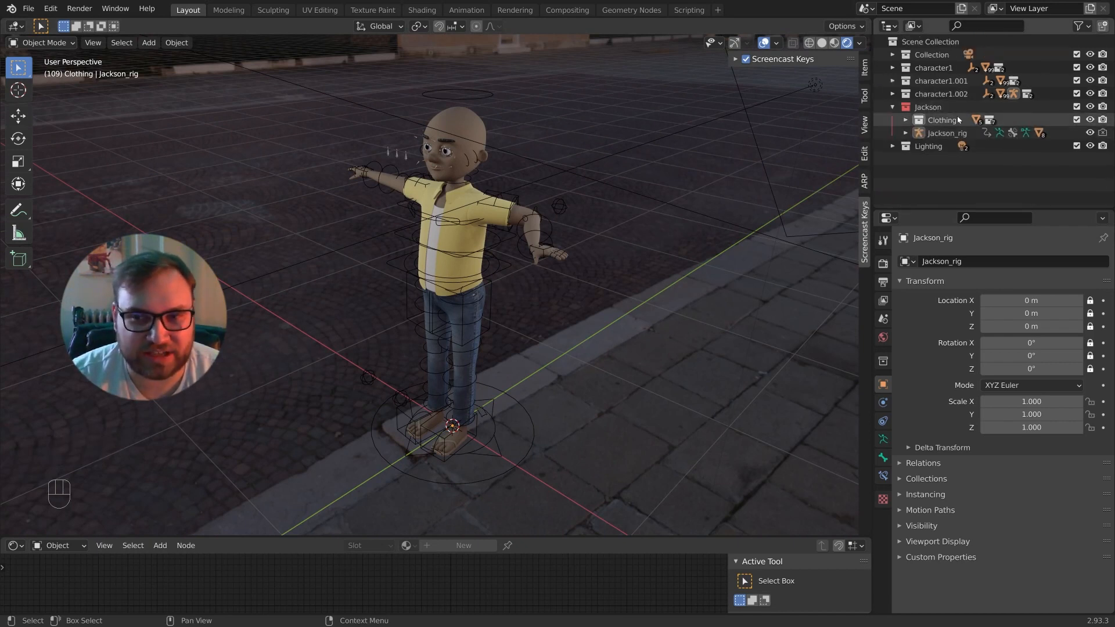